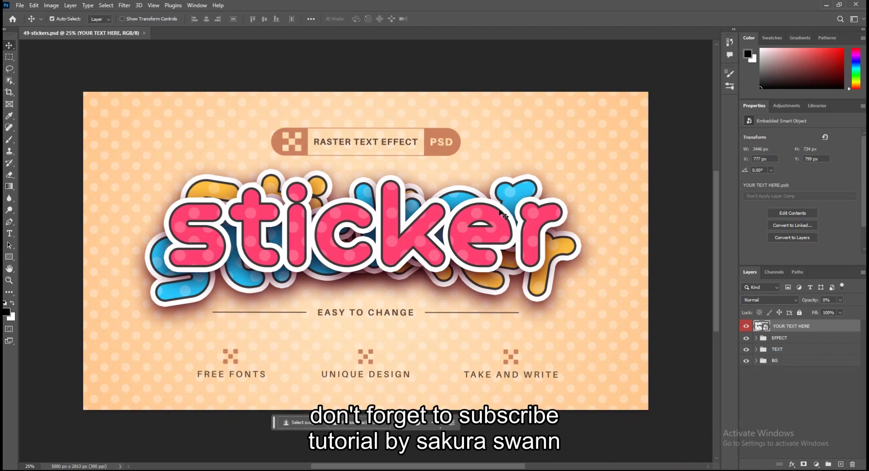
# Hide the background, caption text, blue and yellow sticker layers, leaving the sticker effect visible
pyautogui.click(746, 349)
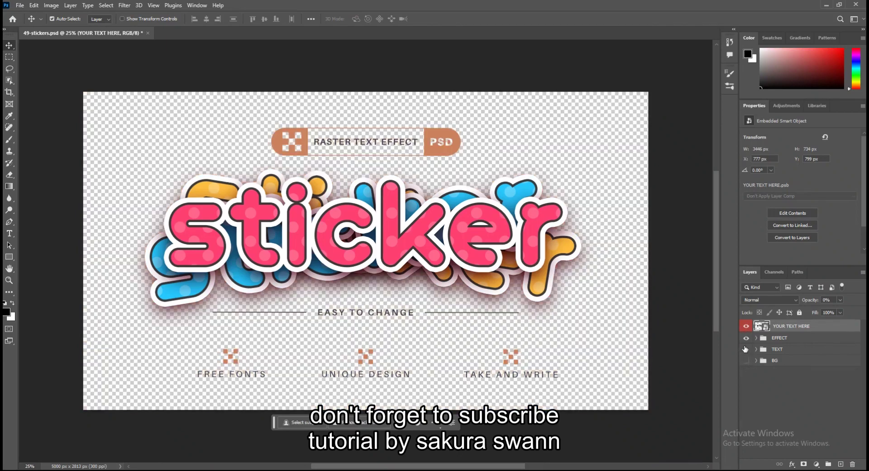
pyautogui.click(746, 338)
pyautogui.click(746, 338)
pyautogui.click(756, 338)
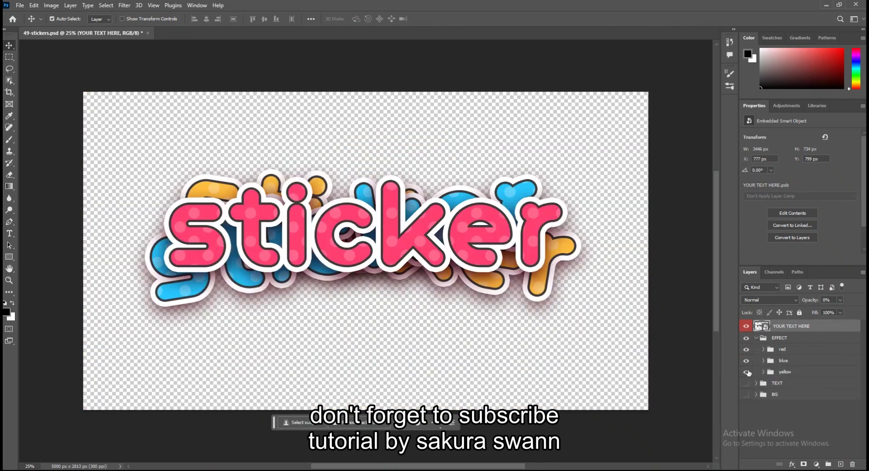
pyautogui.click(747, 372)
pyautogui.click(746, 361)
# Expand the red group and open the YOUR TEXT HERE smart object's contents
pyautogui.click(763, 349)
pyautogui.scroll(-1, 770, 371)
pyautogui.moveTo(747, 344)
pyautogui.mouseDown()
pyautogui.moveTo(752, 406)
pyautogui.moveTo(747, 342)
pyautogui.mouseUp()
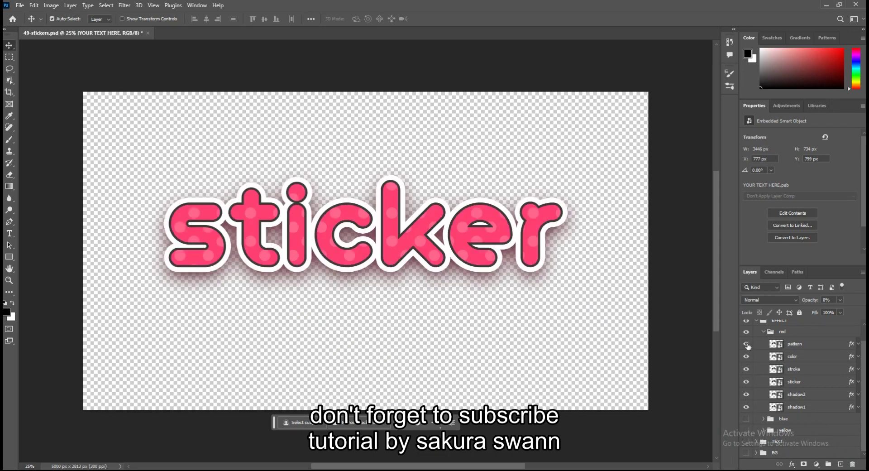
pyautogui.scroll(1, 770, 335)
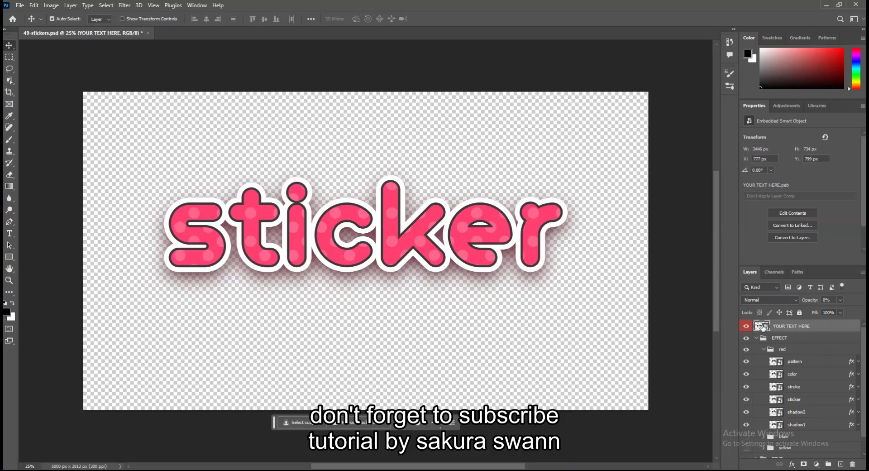
pyautogui.doubleClick(762, 327)
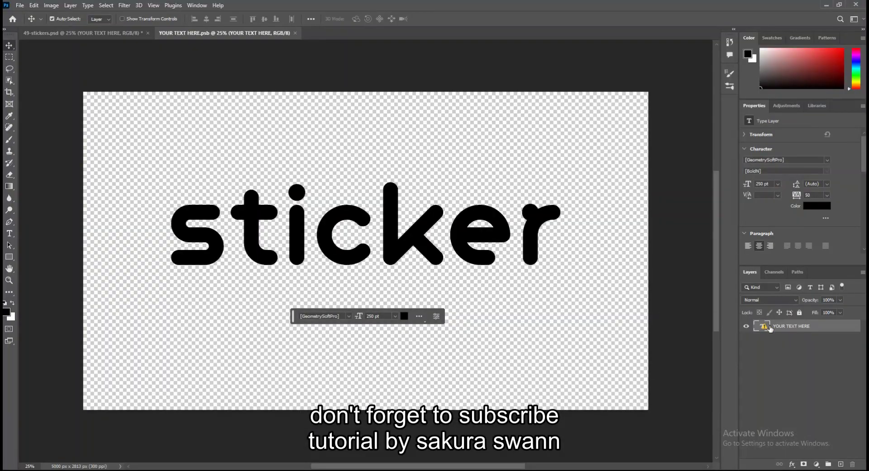
# With the Type tool, apply the Amatir Solid font to the sticker text
pyautogui.click(4, 29)
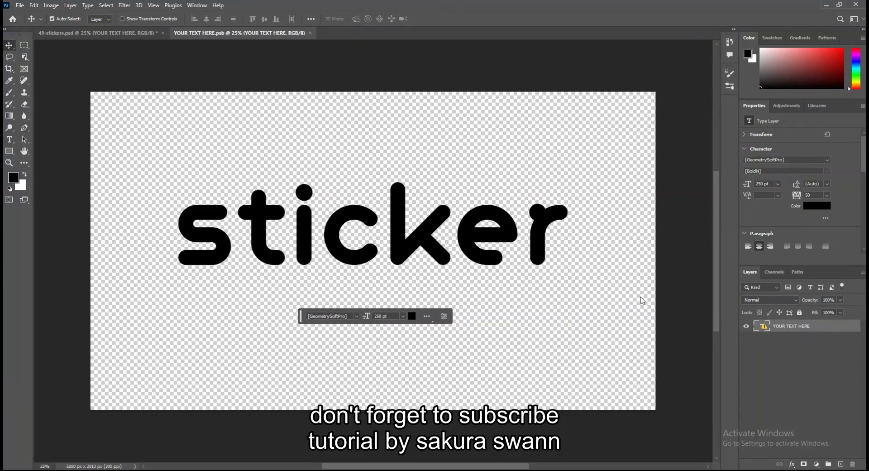
pyautogui.click(10, 140)
pyautogui.click(131, 18)
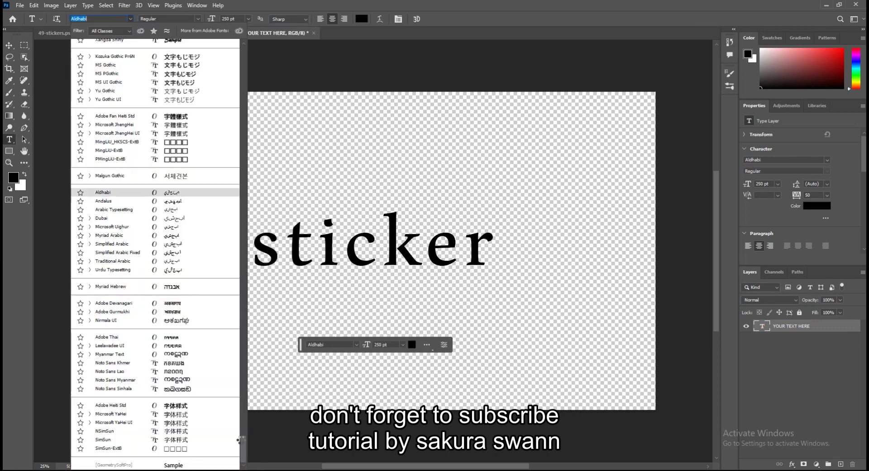
pyautogui.scroll(4, 227, 150)
pyautogui.scroll(15, 229, 49)
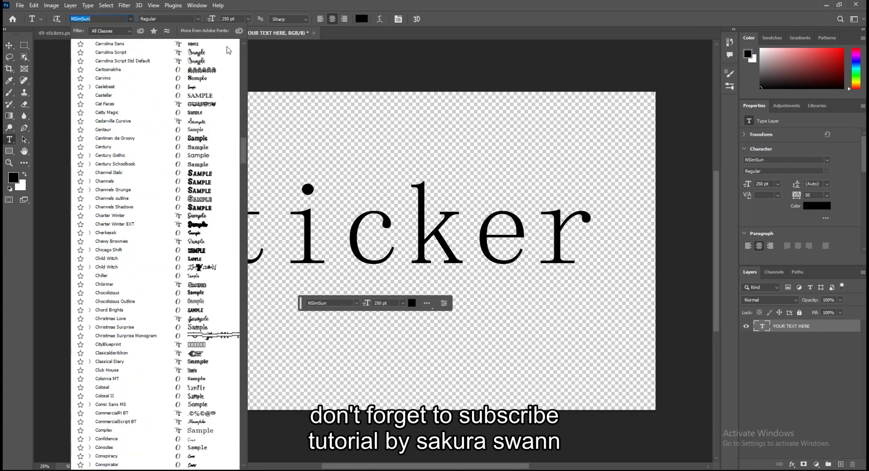
pyautogui.scroll(10, 246, 68)
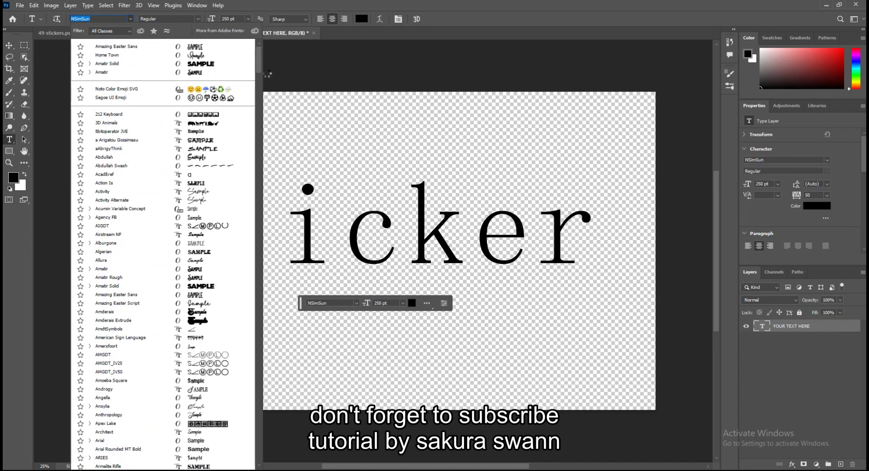
pyautogui.click(213, 66)
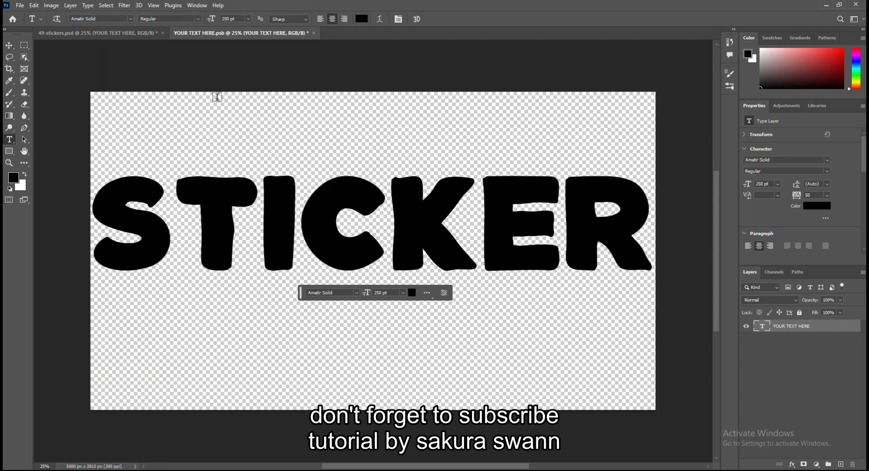
# Change the sticker text font to Amatir
pyautogui.click(130, 19)
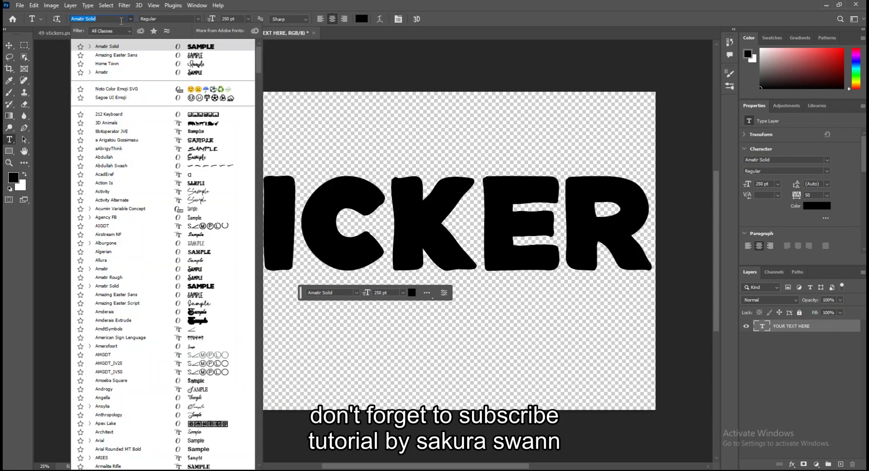
pyautogui.click(102, 72)
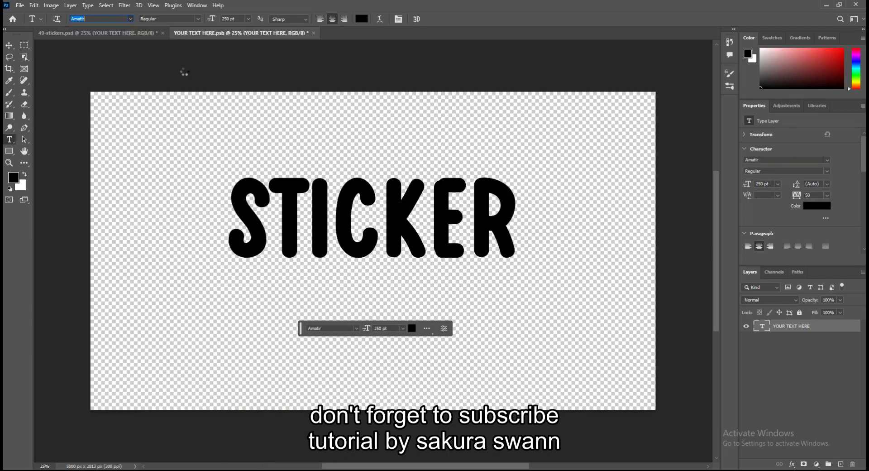
pyautogui.click(195, 5)
pyautogui.moveTo(203, 15)
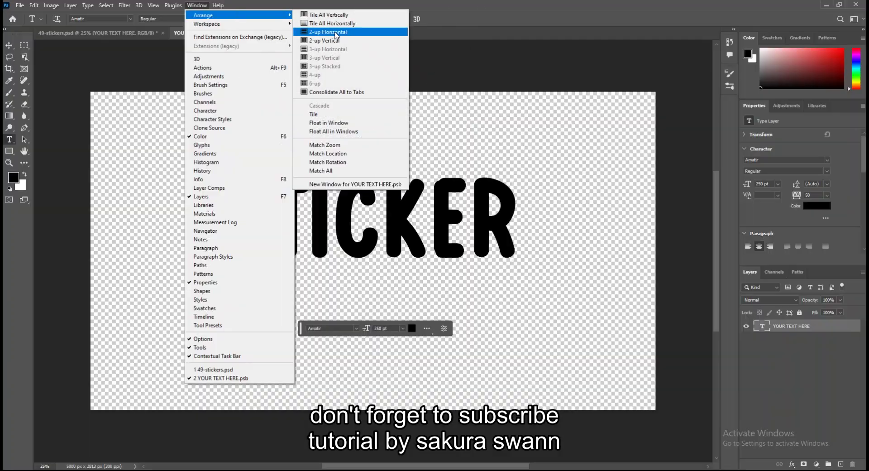
# Arrange both documents 2-up Horizontal and save the smart object so the mockup reads STICKER
pyautogui.click(336, 32)
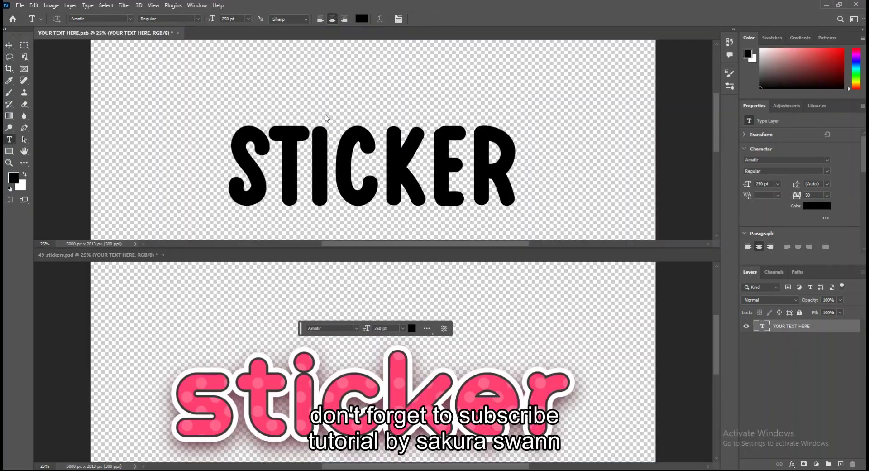
pyautogui.click(34, 5)
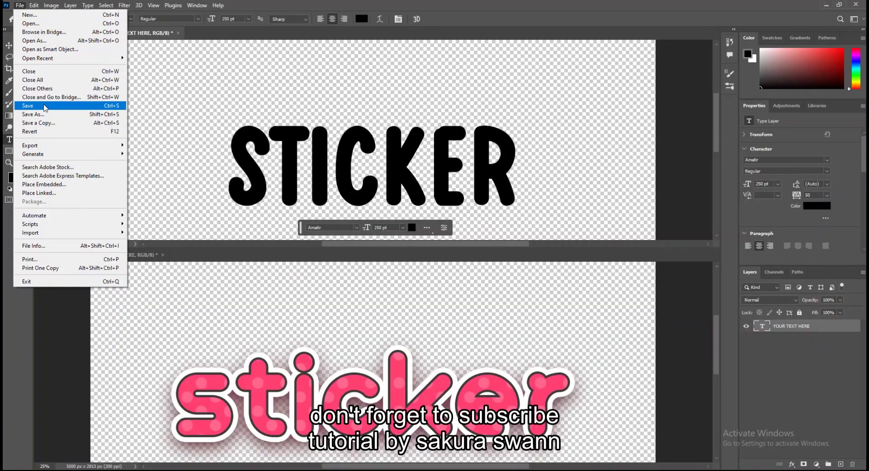
pyautogui.click(44, 107)
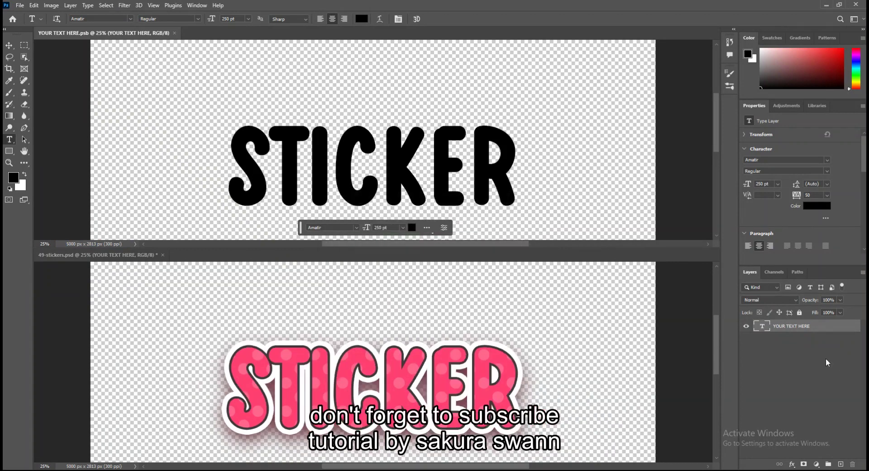
pyautogui.moveTo(714, 332); pyautogui.dragTo(716, 347)
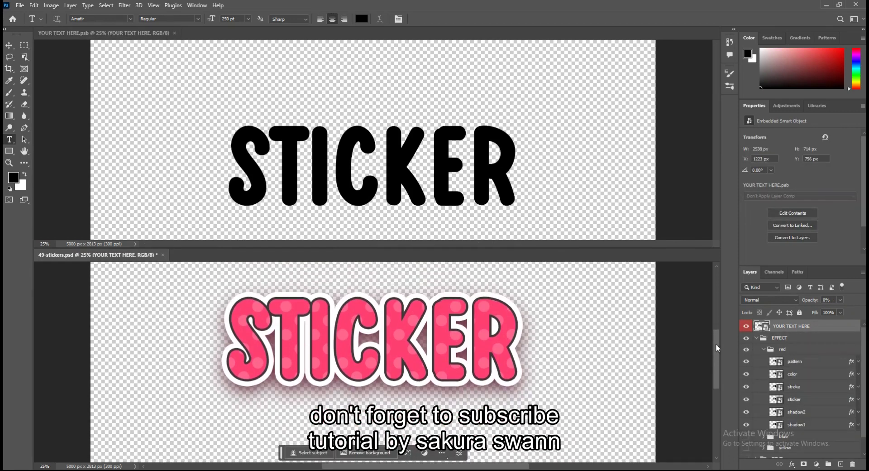
# Add a Solid Color fill layer clipped to the color layer and set it to blue 3144d4
pyautogui.click(811, 373)
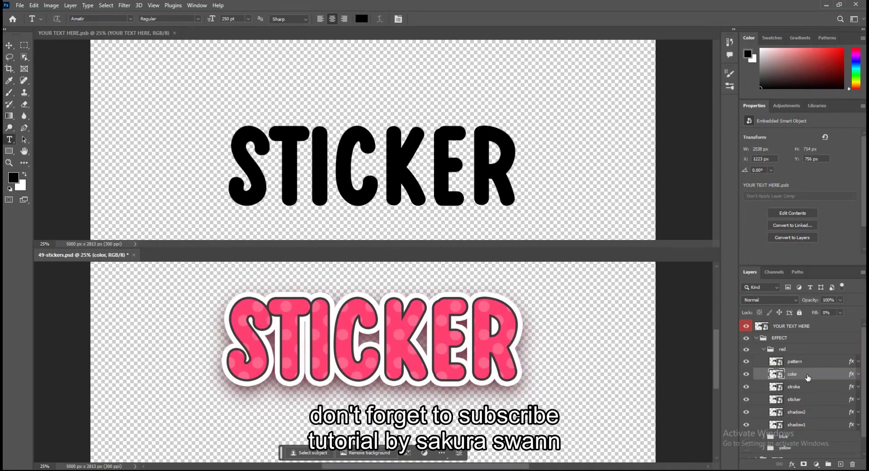
pyautogui.click(817, 461)
pyautogui.click(769, 299)
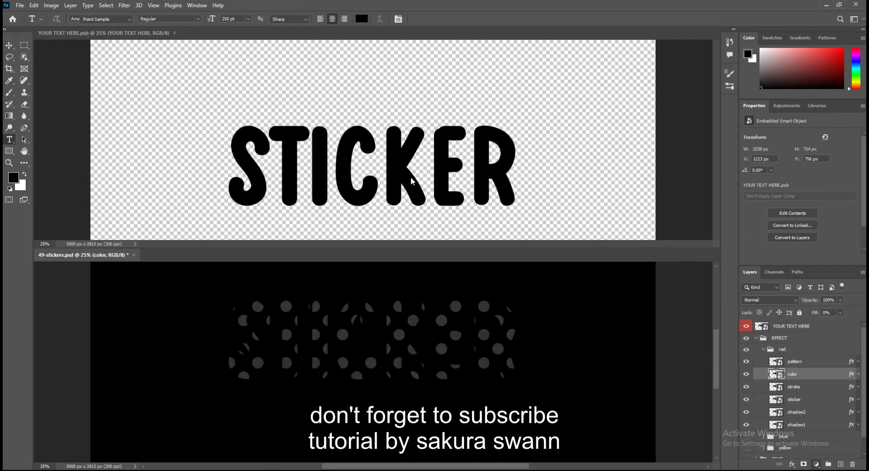
pyautogui.write('e00606')
pyautogui.press('Return')
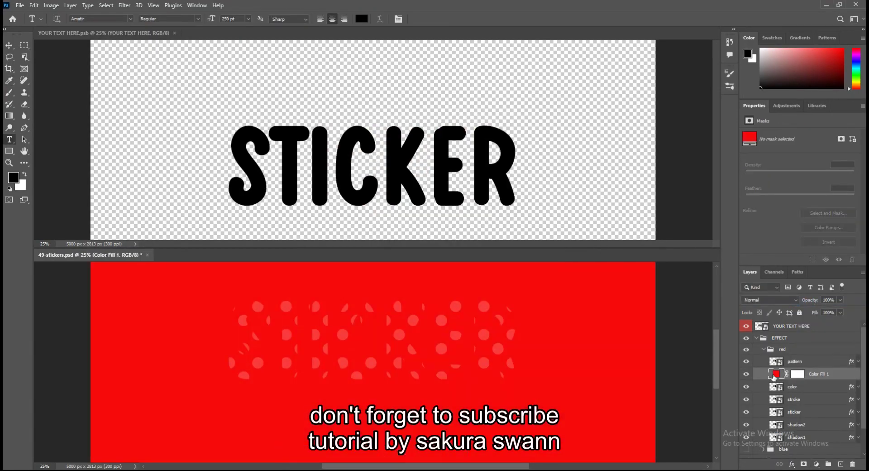
pyautogui.keyDown('alt'); pyautogui.click(776, 379); pyautogui.keyUp('alt')
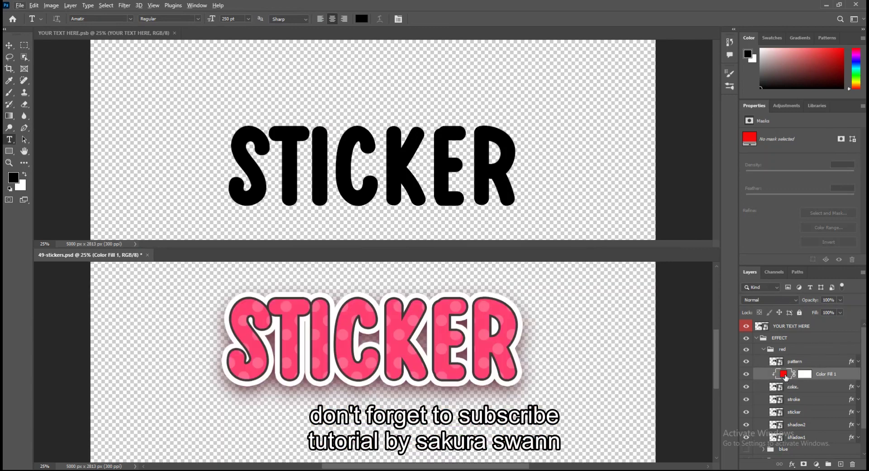
pyautogui.doubleClick(786, 376)
pyautogui.write('3144d4')
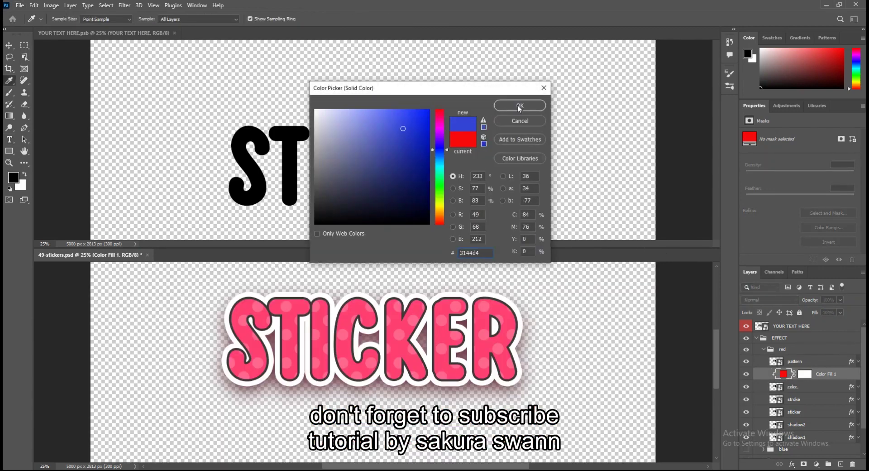
pyautogui.press('Return')
# Turn off the color layer's pink Color Overlay style so the blue fill shows
pyautogui.click(817, 391)
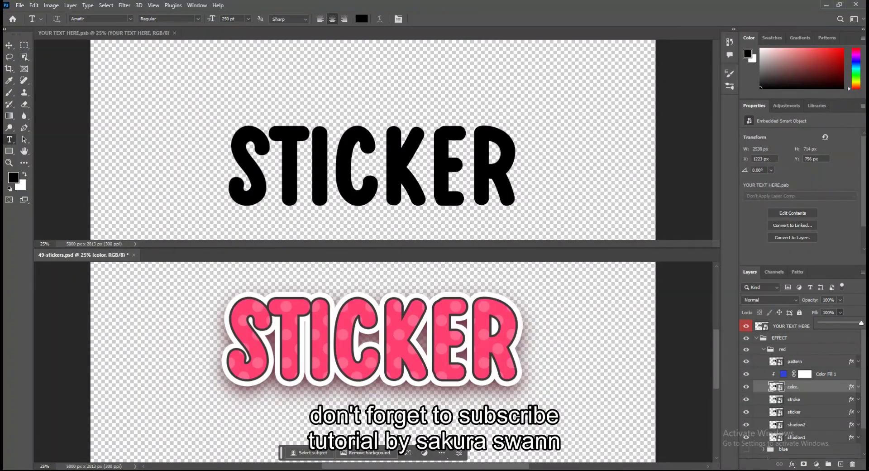
pyautogui.click(839, 391)
pyautogui.doubleClick(840, 390)
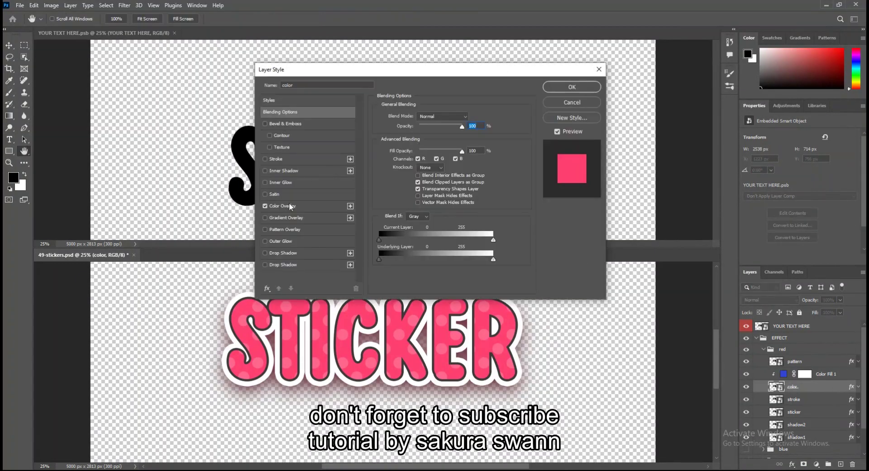
pyautogui.click(266, 206)
pyautogui.click(265, 206)
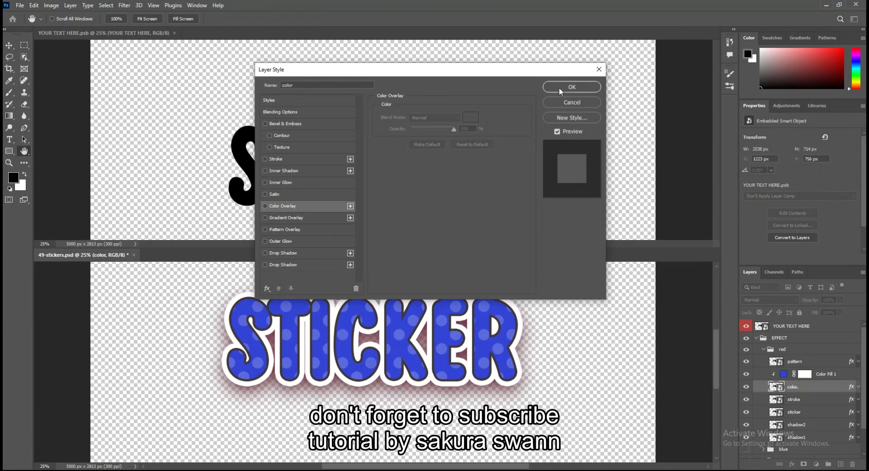
pyautogui.click(560, 88)
pyautogui.moveTo(840, 322)
pyautogui.mouseDown()
pyautogui.moveTo(787, 323)
pyautogui.moveTo(841, 323)
pyautogui.mouseUp()
pyautogui.doubleClick(784, 374)
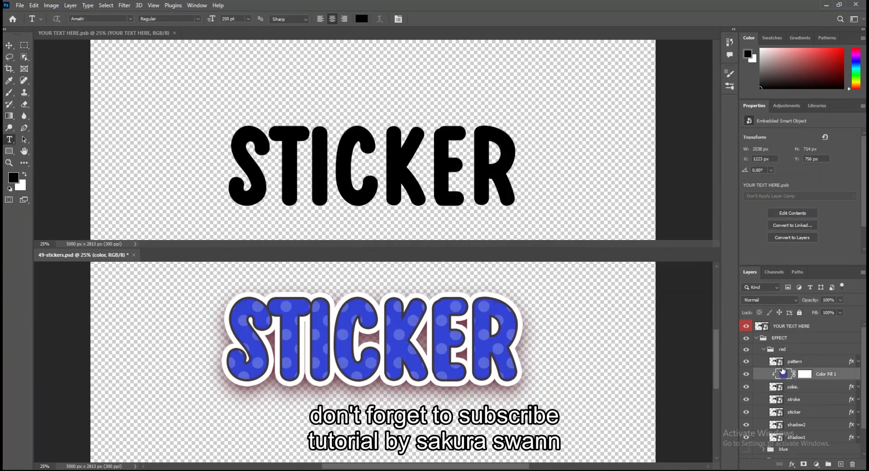
# Change Color Fill 1 to bright yellow efe20b in its colour picker
pyautogui.moveTo(439, 149)
pyautogui.mouseDown()
pyautogui.moveTo(439, 175)
pyautogui.moveTo(441, 112)
pyautogui.mouseUp()
pyautogui.click(404, 123)
pyautogui.moveTo(437, 162); pyautogui.dragTo(443, 209)
pyautogui.click(423, 156)
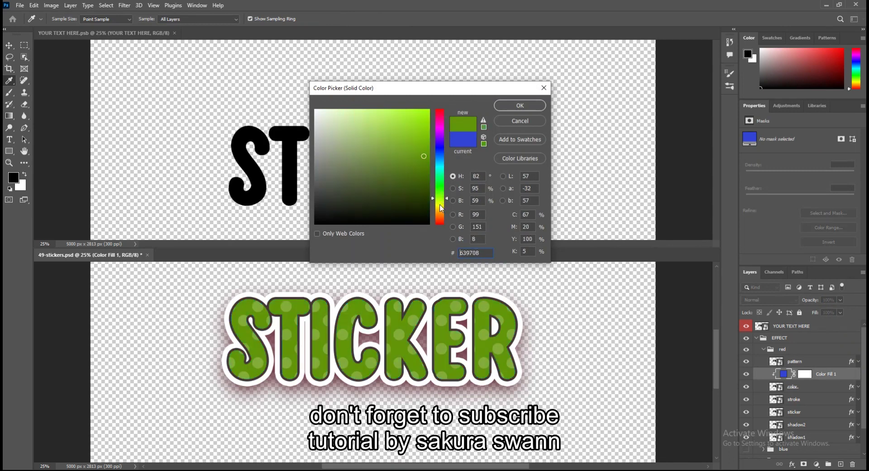
pyautogui.moveTo(409, 128)
pyautogui.mouseDown()
pyautogui.moveTo(421, 143)
pyautogui.moveTo(416, 115)
pyautogui.moveTo(425, 117)
pyautogui.mouseUp()
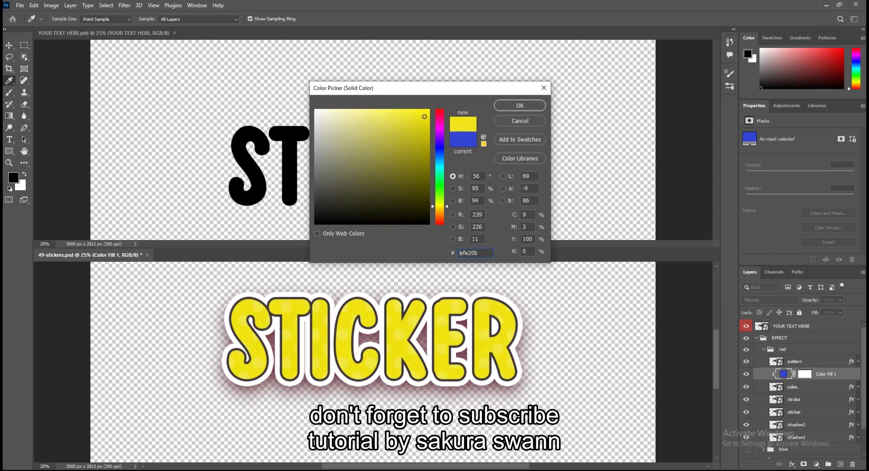
pyautogui.click(517, 105)
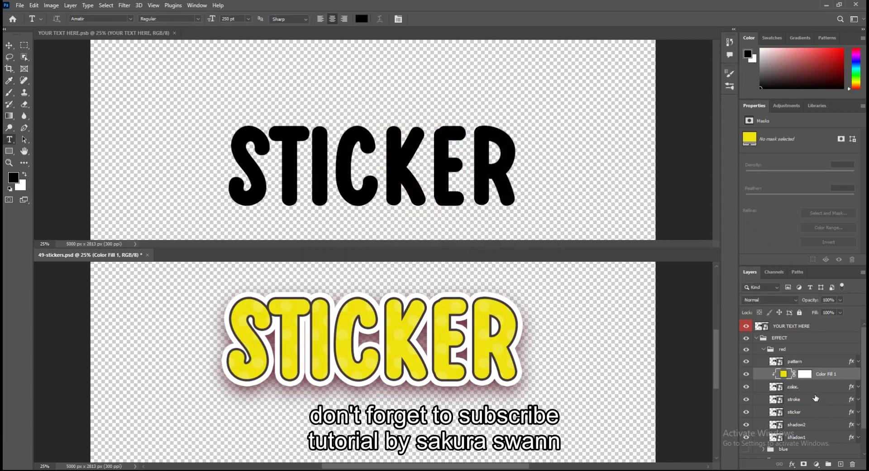
pyautogui.click(797, 357)
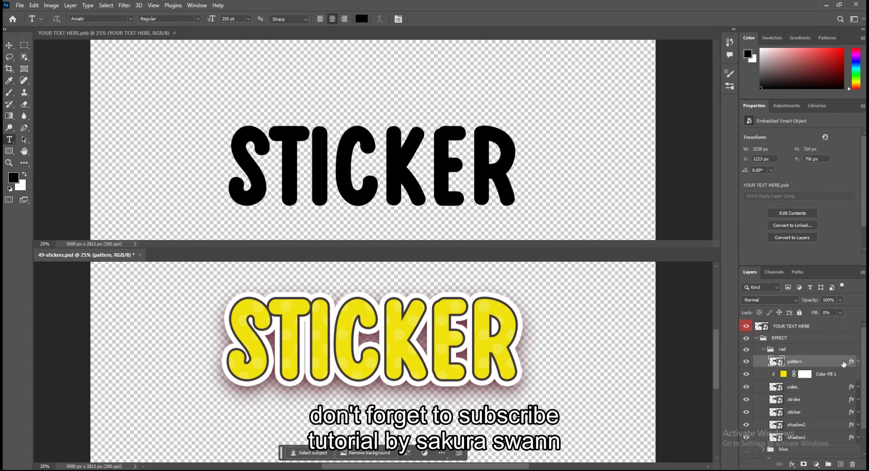
# Set the pattern layer's Pattern Overlay to 59% opacity and 93% scale
pyautogui.doubleClick(845, 364)
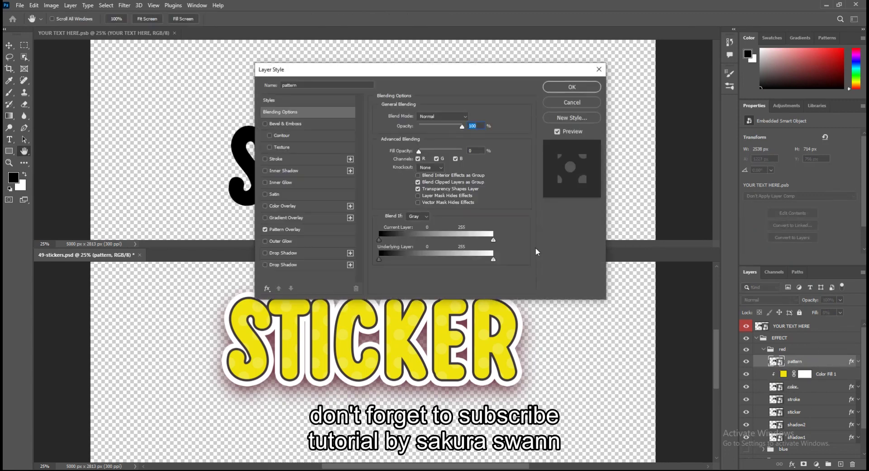
pyautogui.click(325, 229)
pyautogui.moveTo(419, 126)
pyautogui.mouseDown()
pyautogui.moveTo(453, 126)
pyautogui.moveTo(437, 127)
pyautogui.mouseUp()
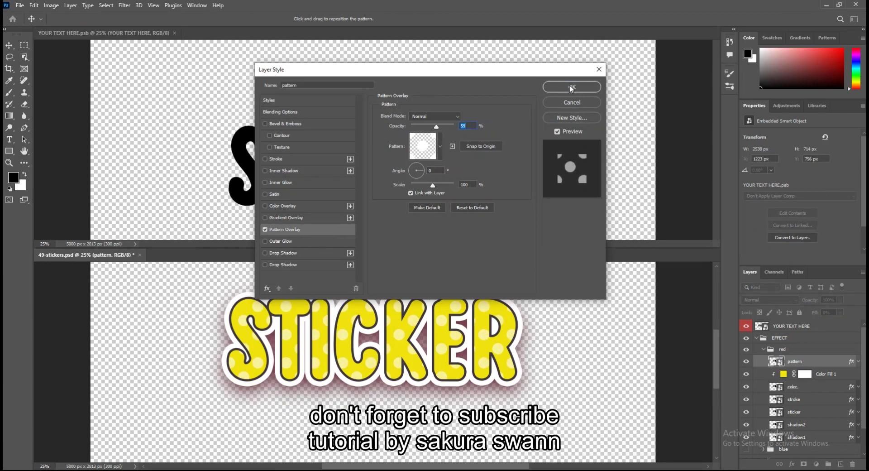
pyautogui.moveTo(433, 185); pyautogui.dragTo(432, 187)
pyautogui.click(555, 92)
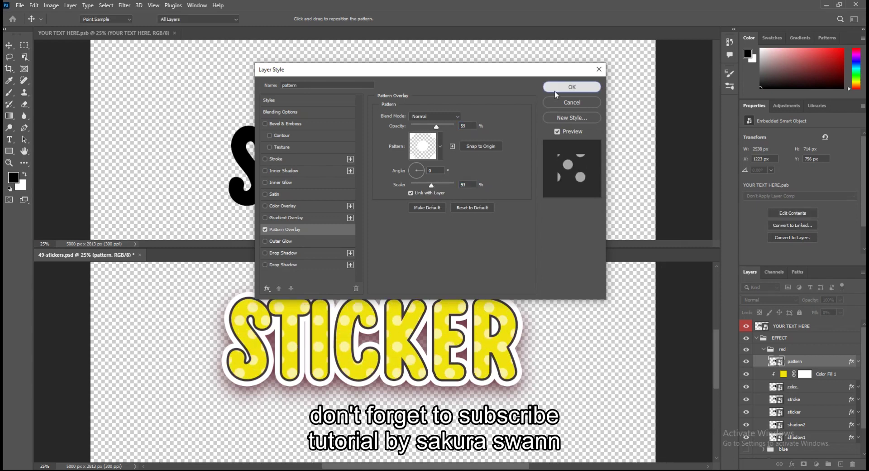
pyautogui.press('t')
pyautogui.click(780, 377)
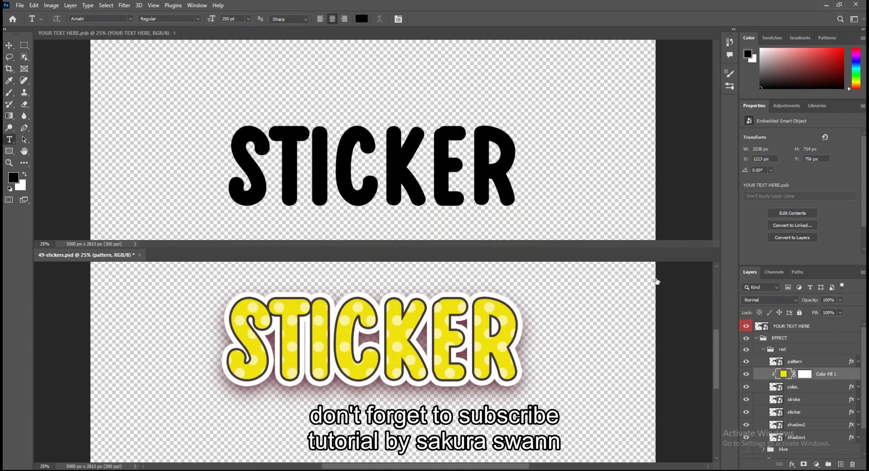
# Try purple, teal, green and red for Color Fill 1, then cancel to keep yellow
pyautogui.doubleClick(785, 373)
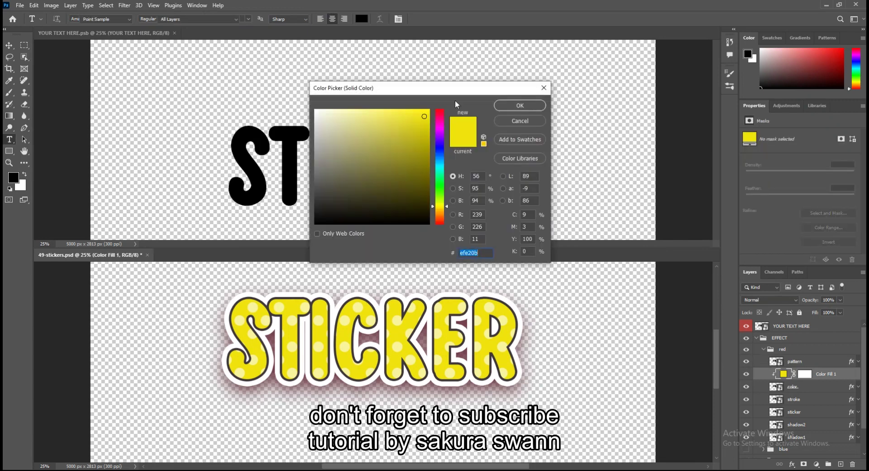
pyautogui.click(439, 139)
pyautogui.click(416, 148)
pyautogui.click(438, 169)
pyautogui.moveTo(416, 147); pyautogui.dragTo(401, 132)
pyautogui.click(439, 182)
pyautogui.moveTo(444, 186); pyautogui.dragTo(444, 208)
pyautogui.moveTo(413, 136)
pyautogui.mouseDown()
pyautogui.moveTo(401, 122)
pyautogui.moveTo(413, 136)
pyautogui.moveTo(442, 122)
pyautogui.moveTo(428, 176)
pyautogui.moveTo(396, 117)
pyautogui.mouseUp()
pyautogui.moveTo(429, 175); pyautogui.dragTo(414, 129)
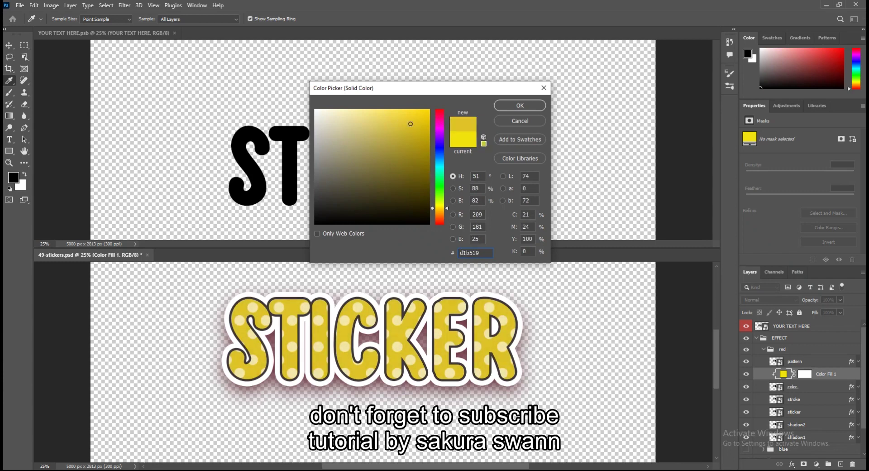
pyautogui.moveTo(443, 208); pyautogui.dragTo(443, 224)
pyautogui.moveTo(400, 120); pyautogui.dragTo(402, 119)
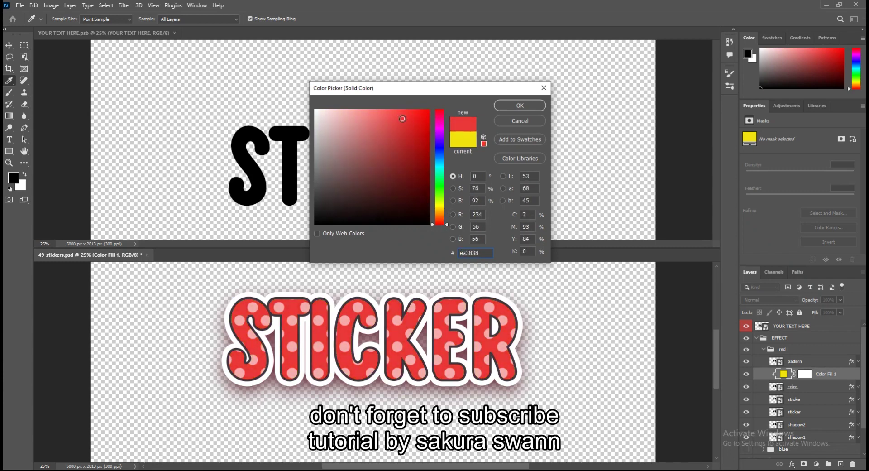
pyautogui.click(523, 121)
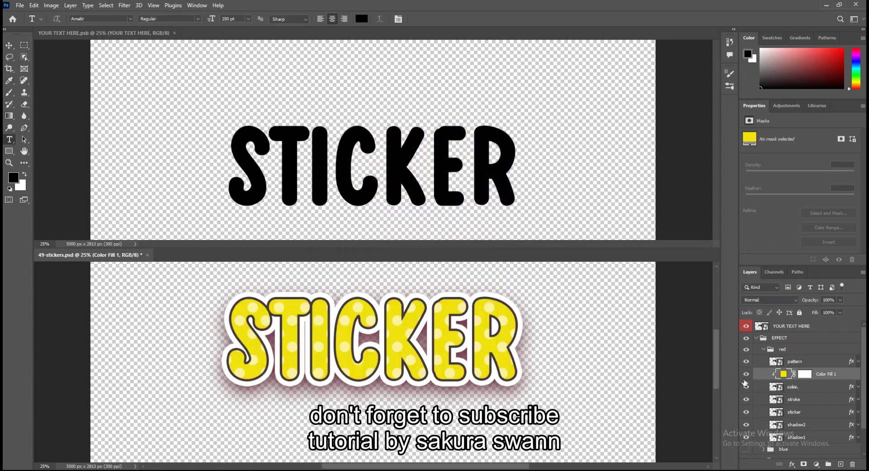
# Hide Color Fill 1 and re-enable the color layer's pink Color Overlay
pyautogui.click(747, 374)
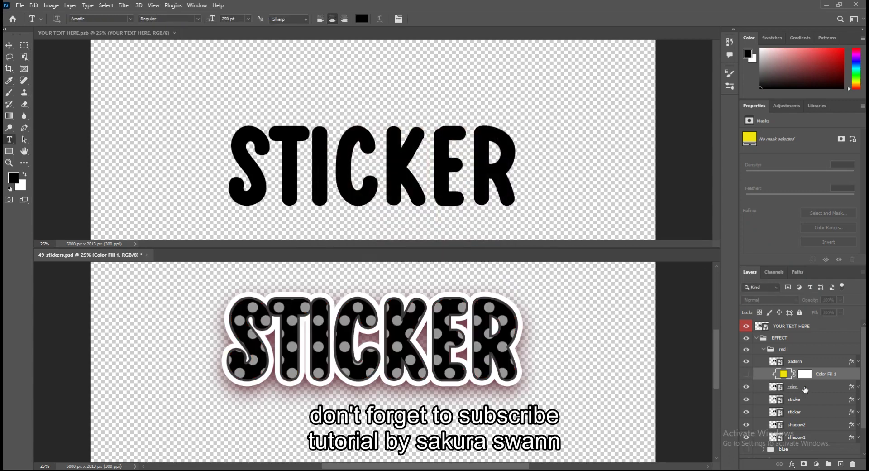
pyautogui.doubleClick(845, 388)
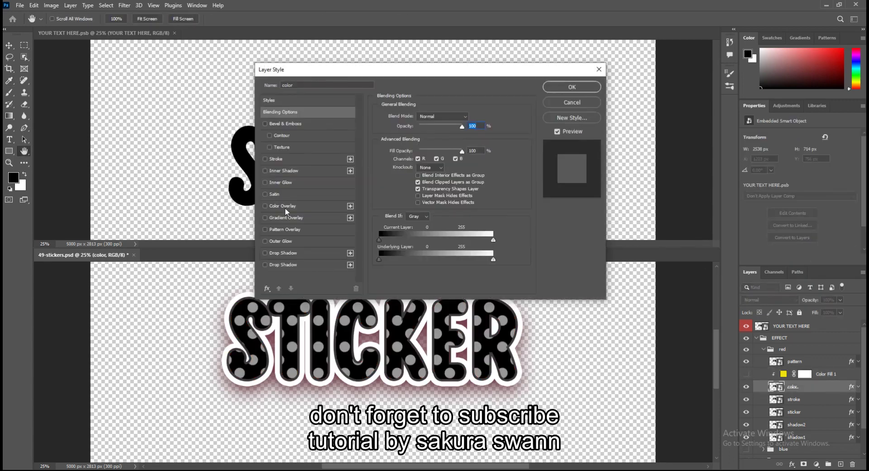
pyautogui.click(285, 206)
pyautogui.click(567, 83)
pyautogui.press('t')
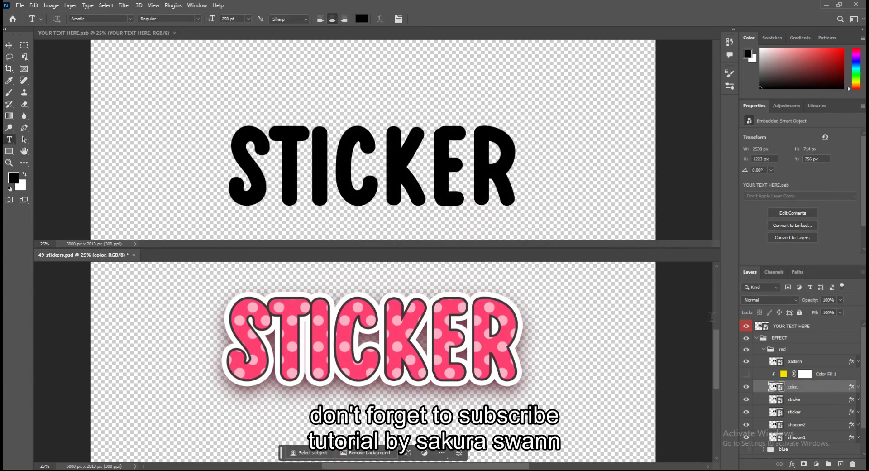
pyautogui.scroll(-2, 803, 390)
# Swap the pinkish shadow1 layer for the softer shadow2
pyautogui.click(747, 409)
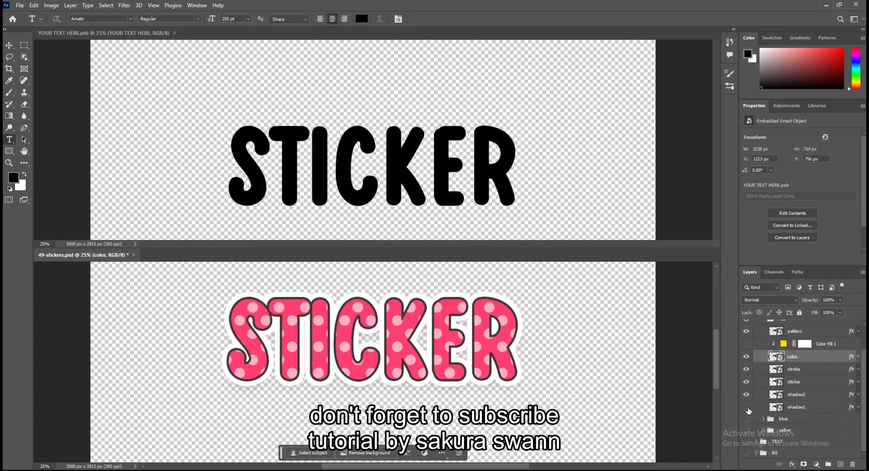
pyautogui.click(746, 394)
pyautogui.scroll(1, 450, 390)
pyautogui.keyDown('alt'); pyautogui.scroll(5, 450, 390); pyautogui.keyUp('alt')
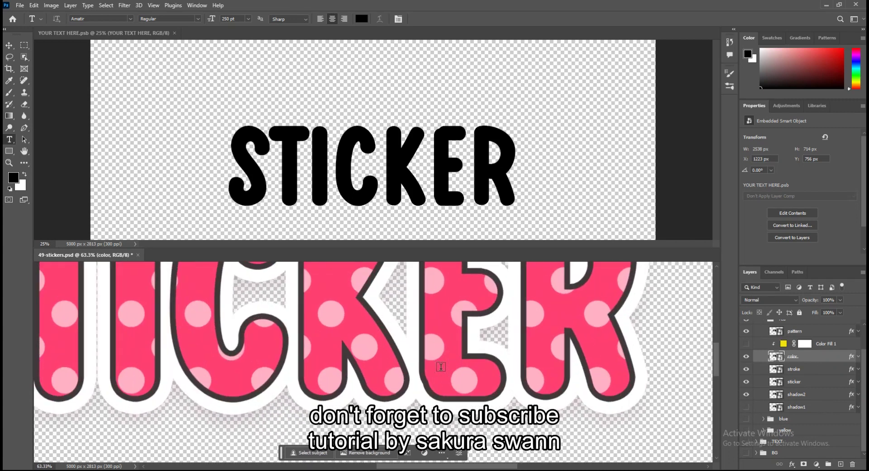
# Hide all layers, then re-show pattern, Color Fill 1 and color one at a time
pyautogui.keyDown('alt'); pyautogui.click(746, 399); pyautogui.keyUp('alt')
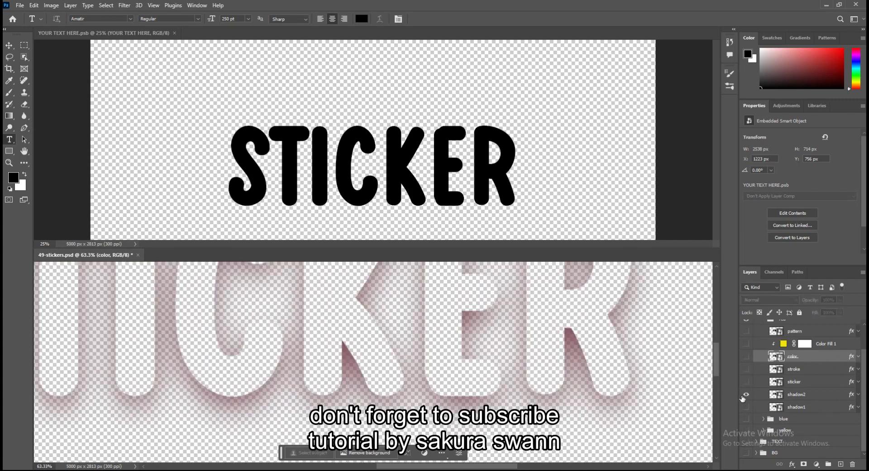
pyautogui.click(743, 398)
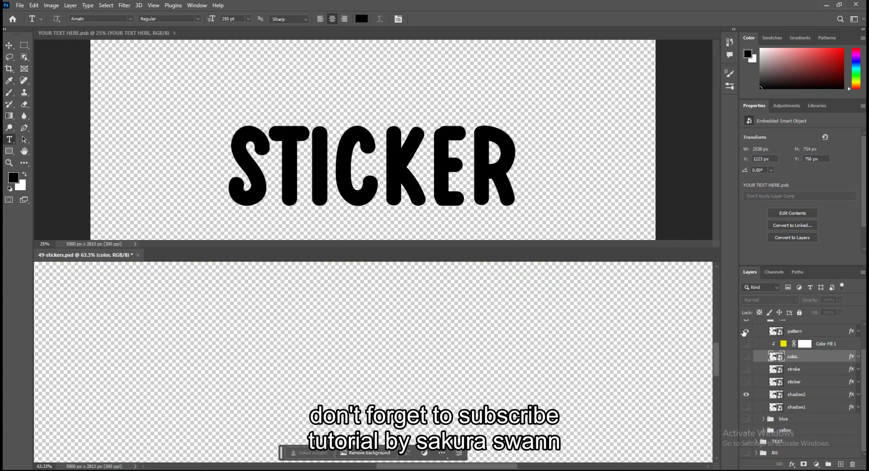
pyautogui.click(745, 331)
pyautogui.click(748, 370)
pyautogui.click(746, 344)
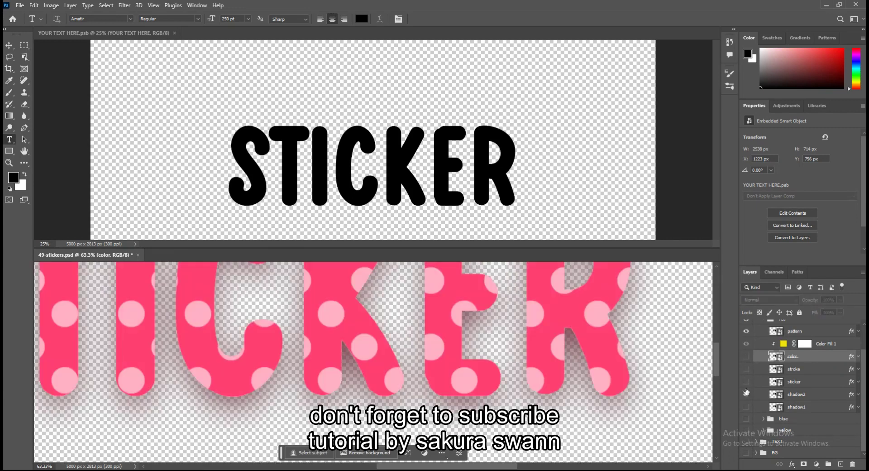
pyautogui.click(746, 369)
pyautogui.click(746, 356)
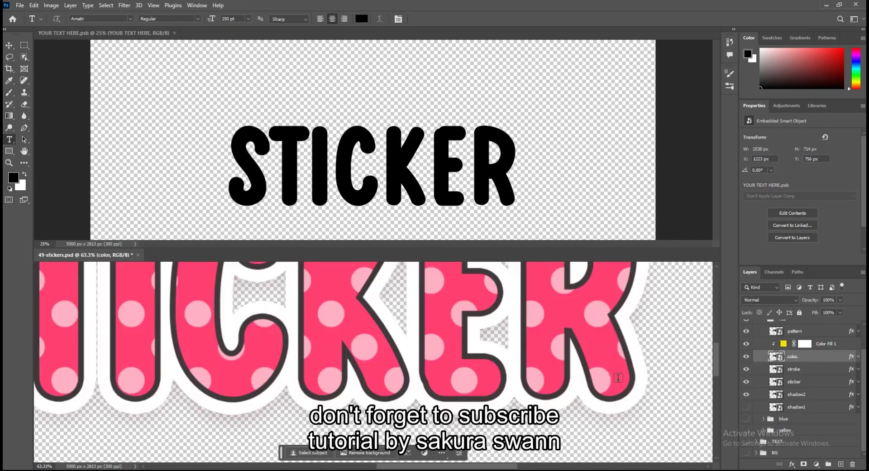
# Add a teal 1b8c78 Color Fill 2 layer and move it beneath shadow2
pyautogui.keyDown('alt'); pyautogui.scroll(-5, 618, 377); pyautogui.keyUp('alt')
pyautogui.click(817, 464)
pyautogui.click(817, 464)
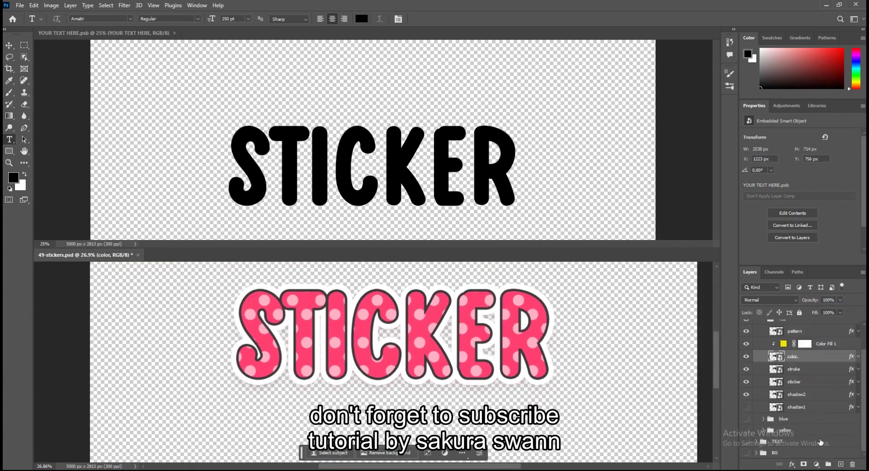
pyautogui.click(816, 464)
pyautogui.click(809, 307)
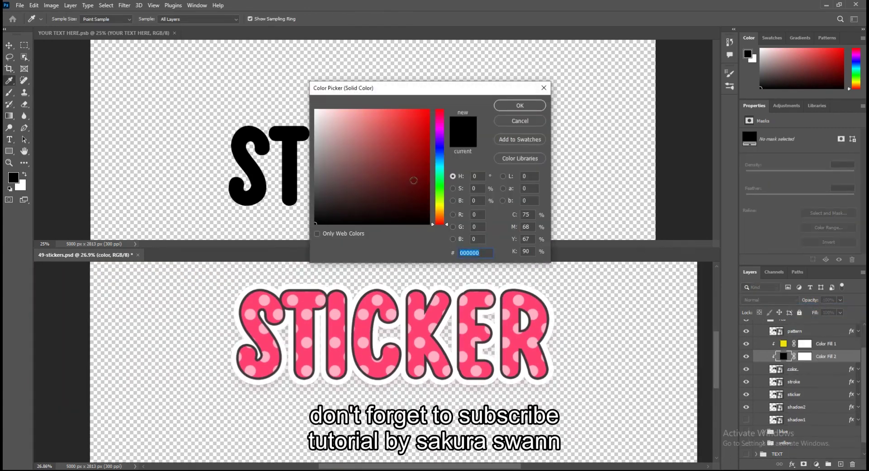
pyautogui.write('1b8c78')
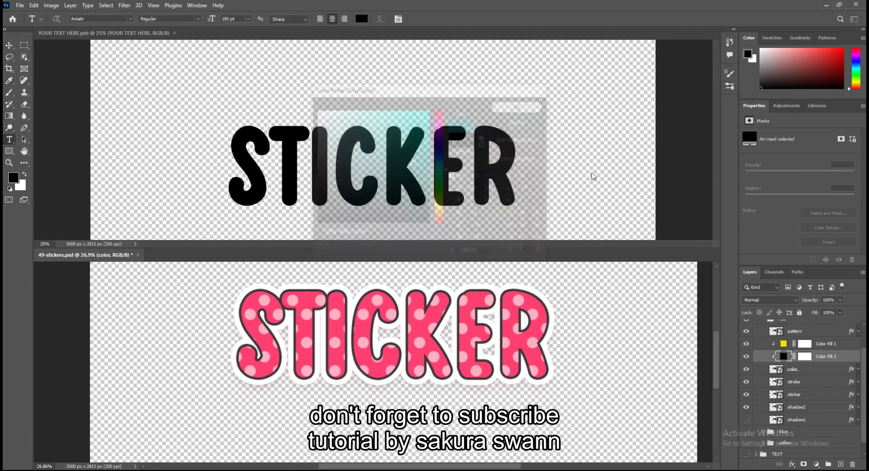
pyautogui.press('Return')
pyautogui.moveTo(826, 356)
pyautogui.mouseDown()
pyautogui.moveTo(828, 405)
pyautogui.moveTo(810, 420)
pyautogui.mouseUp()
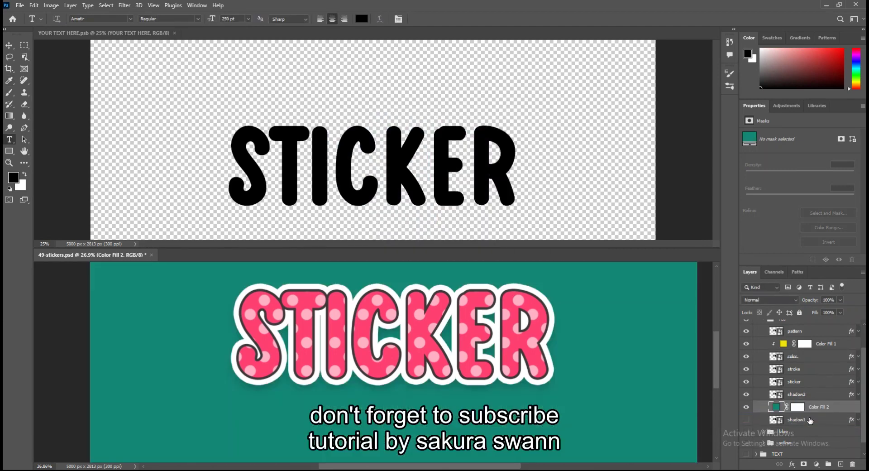
# Change Color Fill 2 to near-white #ededed, compare shadow2 on and off, then hide Color Fill 2
pyautogui.doubleClick(775, 407)
pyautogui.moveTo(280, 149); pyautogui.dragTo(292, 114)
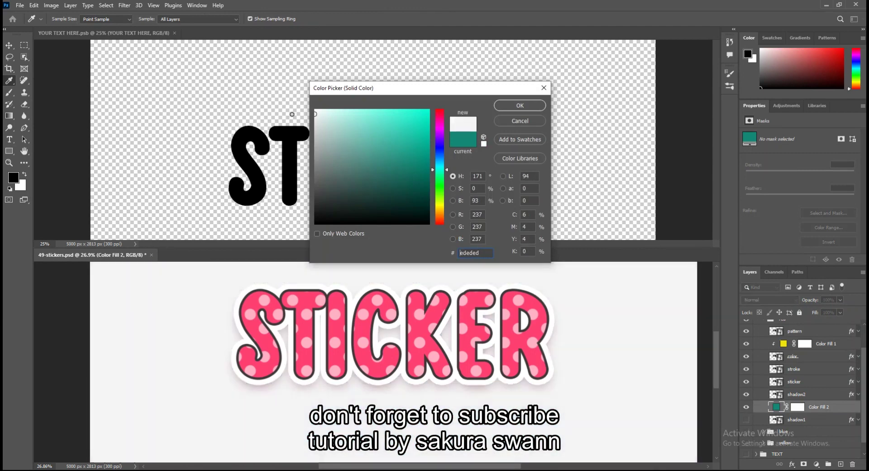
pyautogui.click(498, 105)
pyautogui.click(752, 393)
pyautogui.click(751, 394)
pyautogui.click(751, 394)
pyautogui.click(752, 394)
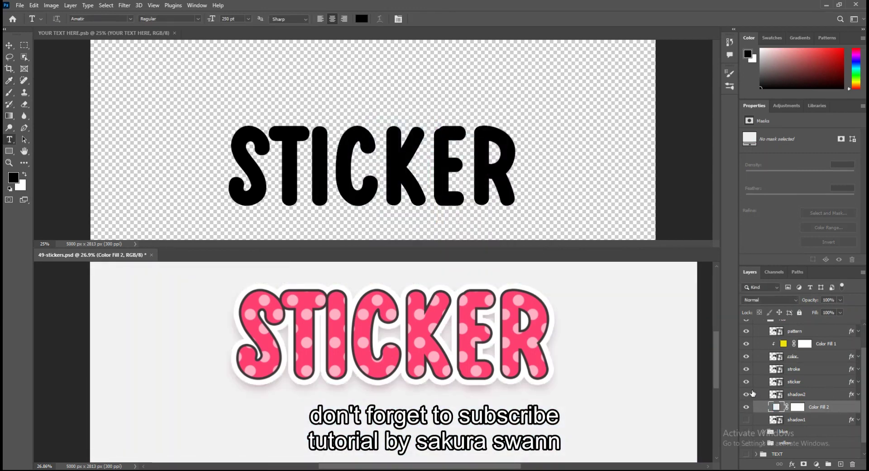
pyautogui.click(746, 406)
pyautogui.click(21, 5)
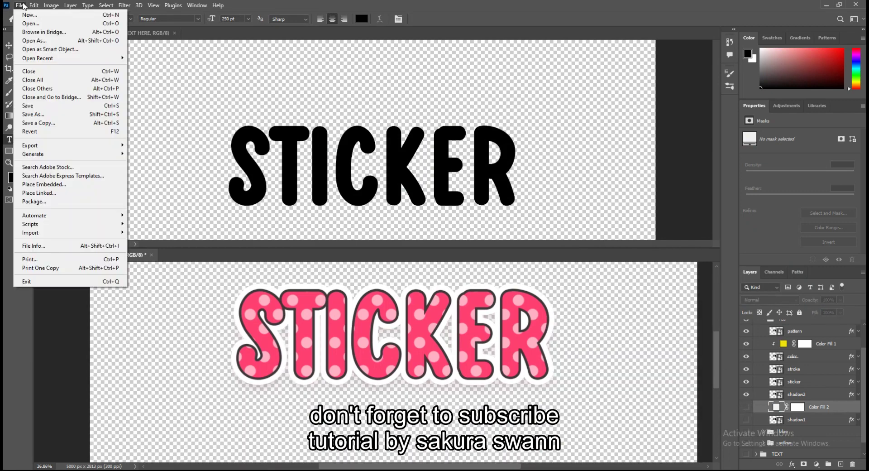
pyautogui.moveTo(41, 145)
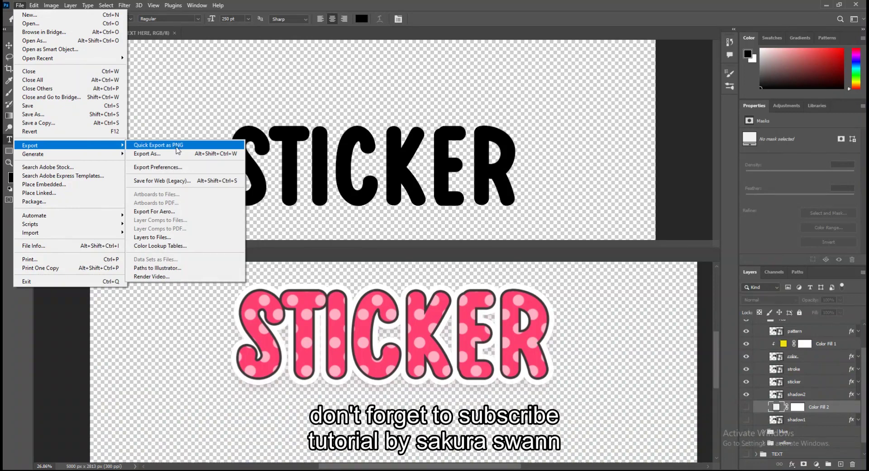
# Quick-export the sticker as PNG, collapse the groups, and trim the transparent canvas
pyautogui.click(177, 149)
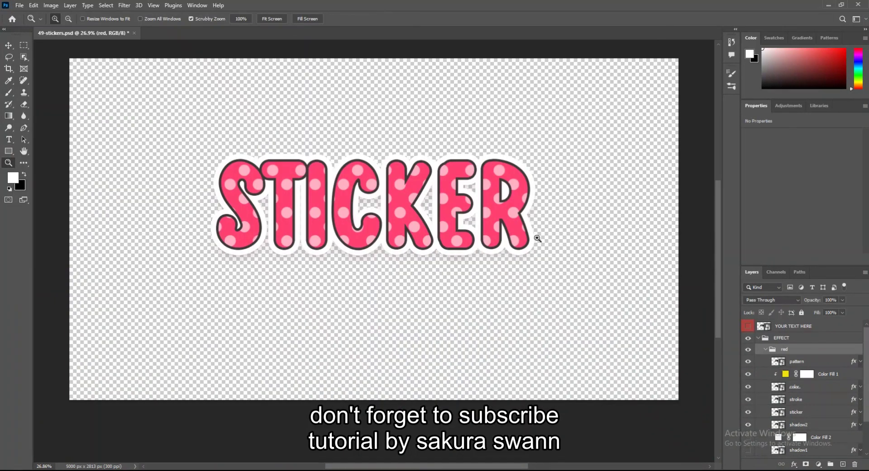
pyautogui.click(765, 349)
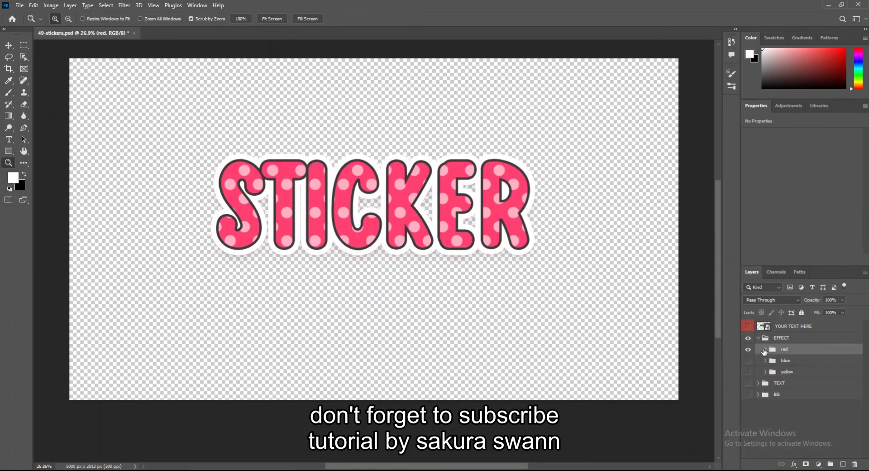
pyautogui.click(759, 338)
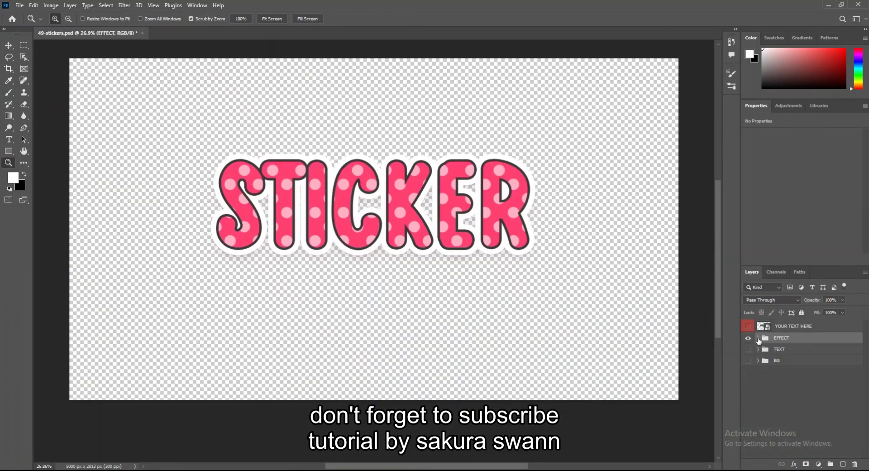
pyautogui.click(45, 7)
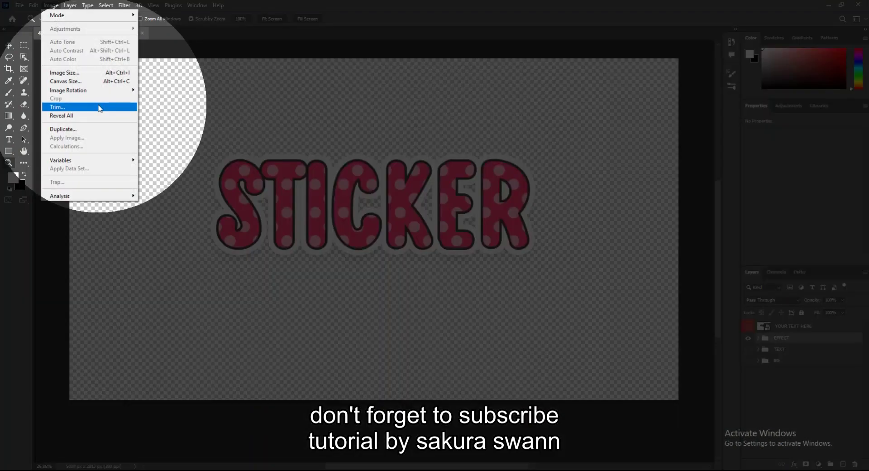
pyautogui.click(100, 107)
pyautogui.click(485, 131)
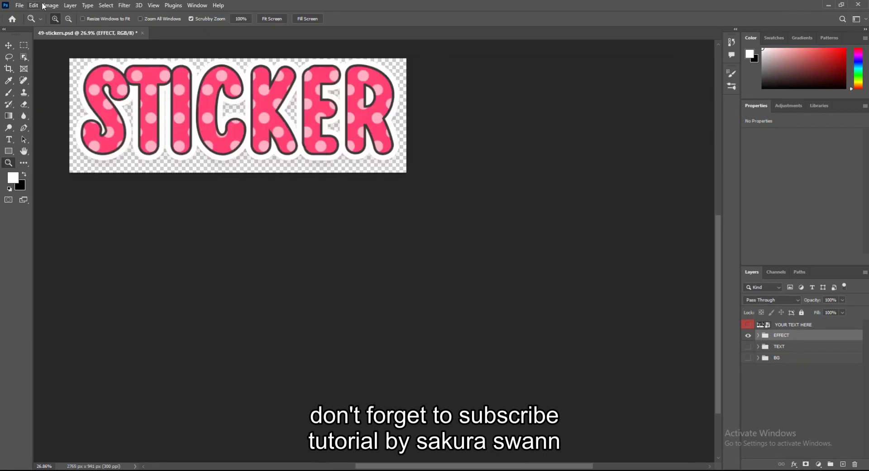
# Select all with the Move tool, centre the artwork vertically, and deselect
pyautogui.click(51, 5)
pyautogui.click(51, 5)
pyautogui.click(9, 46)
pyautogui.hotkey('ctrl', 'a')
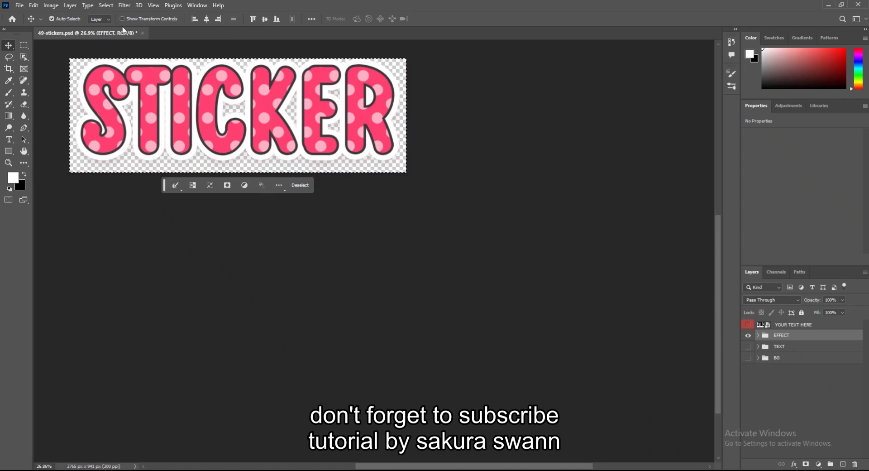
pyautogui.click(265, 20)
pyautogui.hotkey('ctrl', 'd')
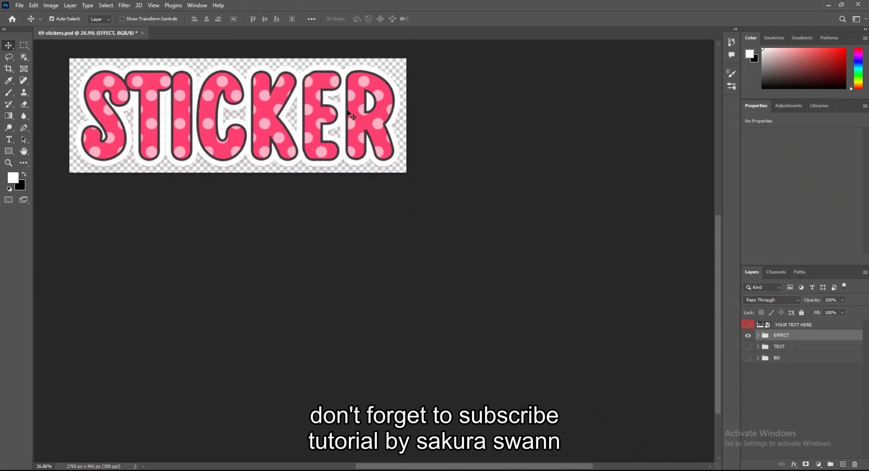
# Add a new empty Layer 1 above the pattern layer in the EFFECT > red group
pyautogui.click(758, 335)
pyautogui.click(766, 346)
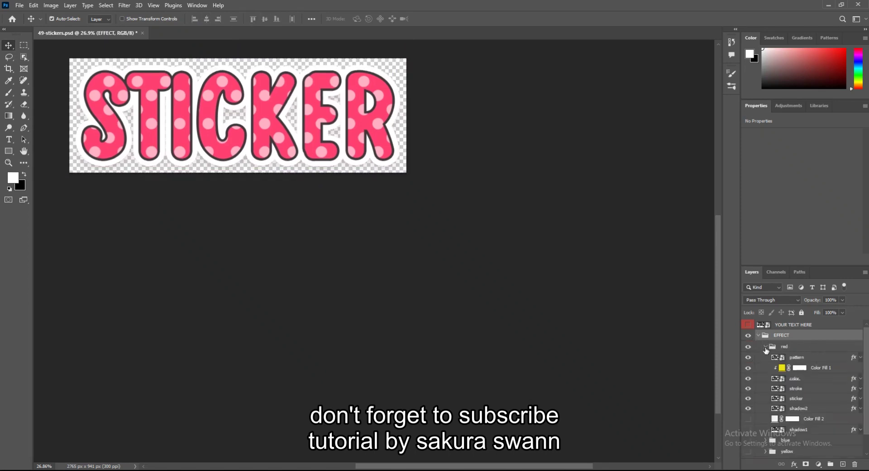
pyautogui.click(797, 357)
pyautogui.click(844, 464)
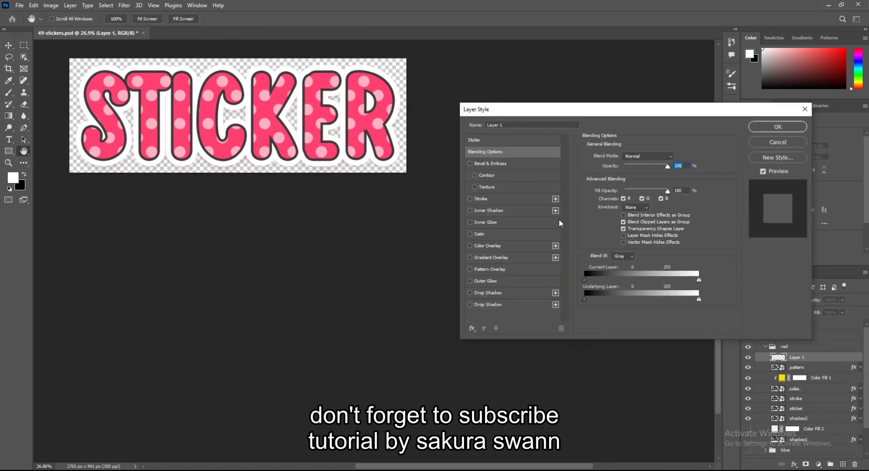
# Give Layer 1 a Shallow knockout and 0% fill opacity in its Blending Options
pyautogui.click(636, 207)
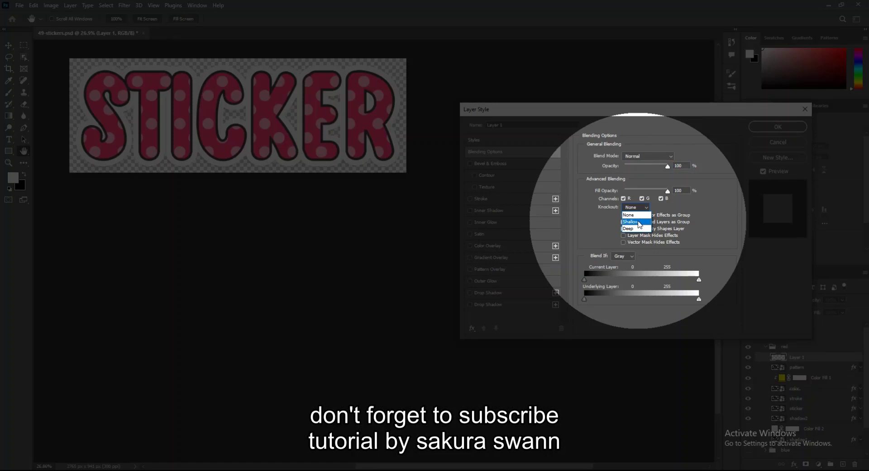
pyautogui.click(638, 222)
pyautogui.doubleClick(678, 190)
pyautogui.write('0')
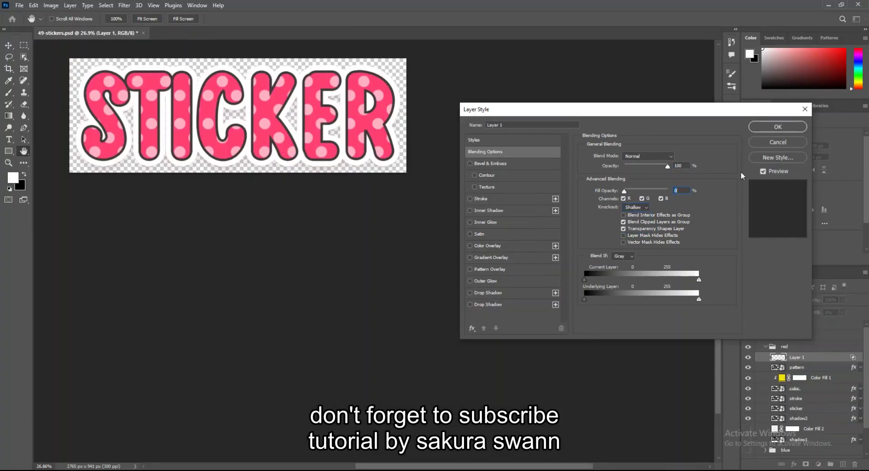
pyautogui.click(766, 129)
# Switch to the brush and pick the cloudy 174 px concept brush from the Brushes panel
pyautogui.press('b')
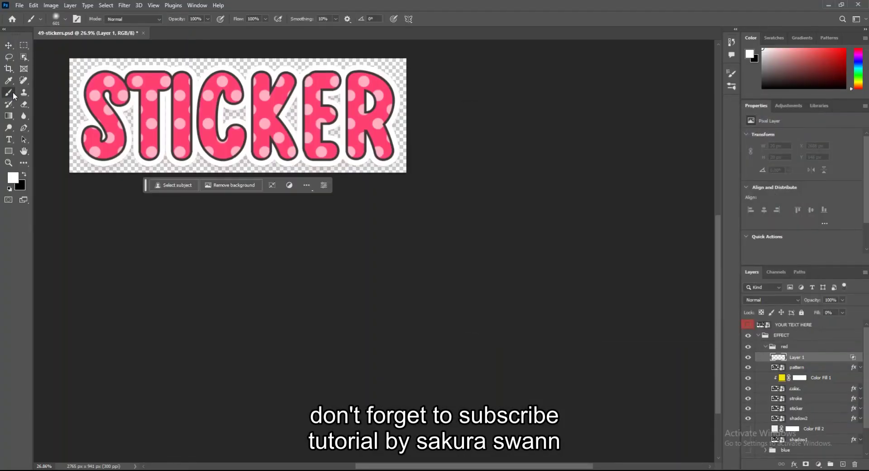
pyautogui.click(199, 6)
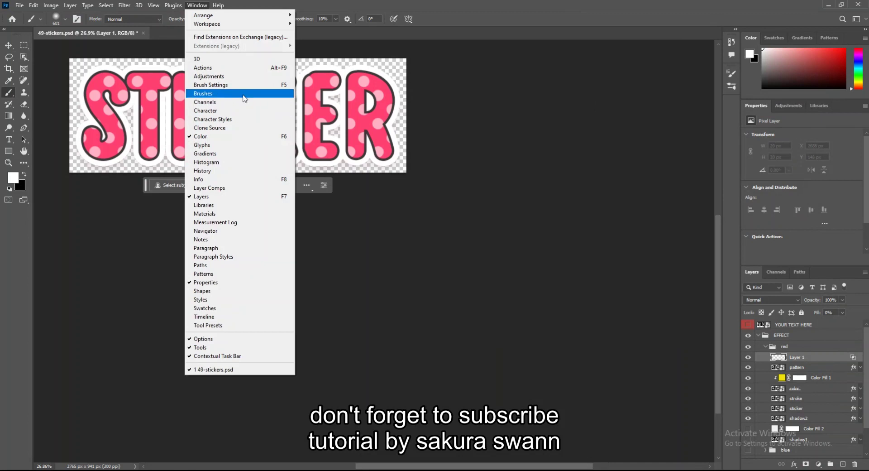
pyautogui.click(201, 99)
pyautogui.scroll(-1, 642, 164)
pyautogui.scroll(-1, 642, 164)
pyautogui.scroll(-1, 608, 153)
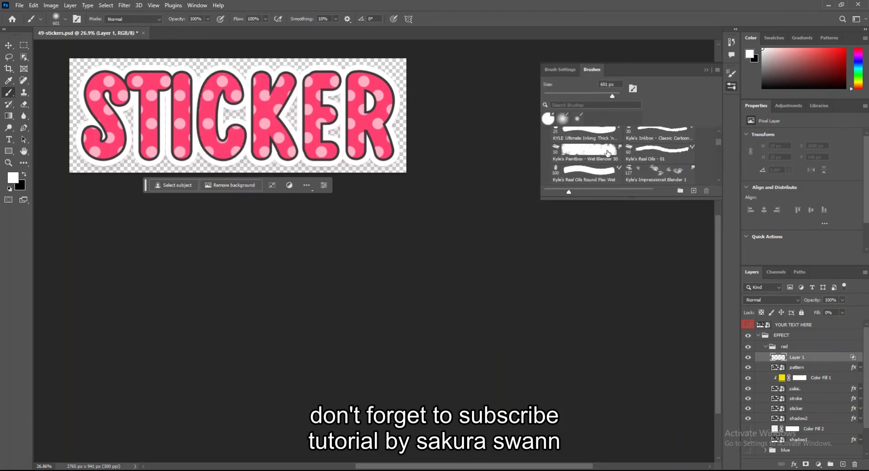
pyautogui.click(592, 161)
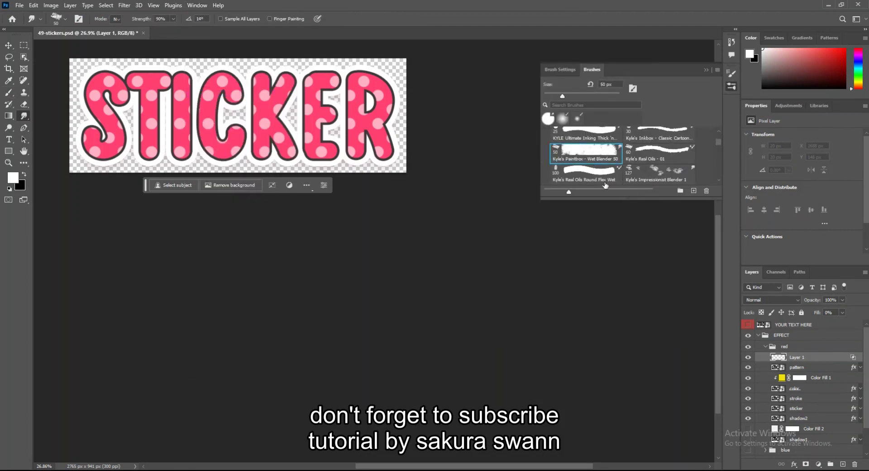
pyautogui.moveTo(625, 198); pyautogui.dragTo(632, 344)
pyautogui.click(636, 227)
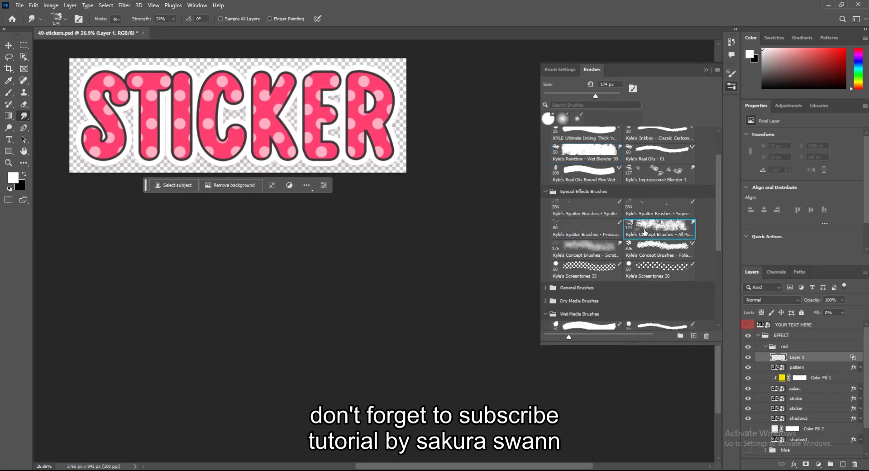
# Set the concept brush to 41 px, 10% spacing and 69% size jitter
pyautogui.click(572, 68)
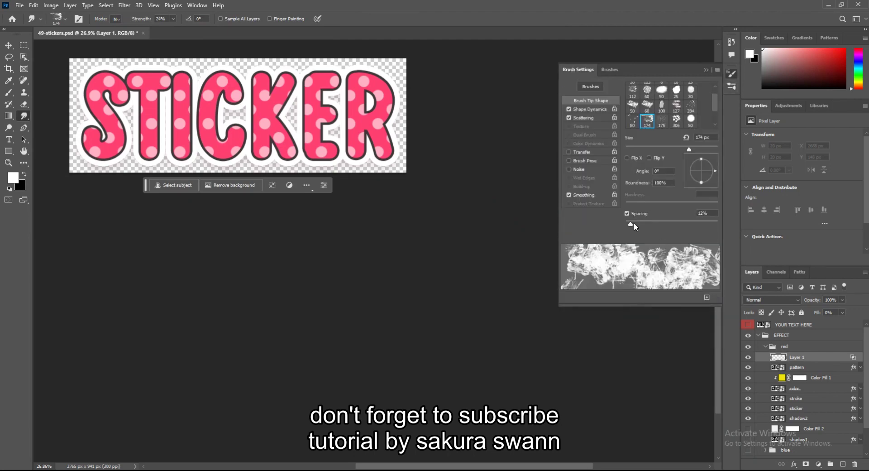
pyautogui.moveTo(634, 224); pyautogui.dragTo(641, 222)
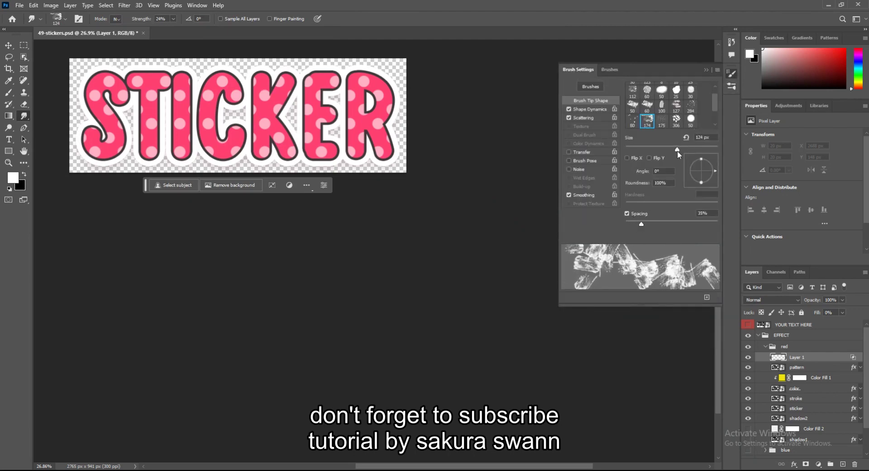
pyautogui.moveTo(671, 149); pyautogui.dragTo(644, 148)
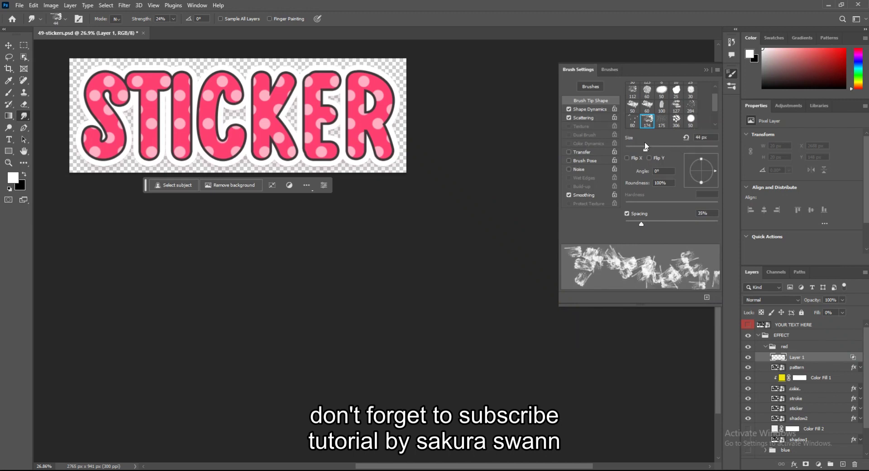
pyautogui.moveTo(641, 224); pyautogui.dragTo(629, 223)
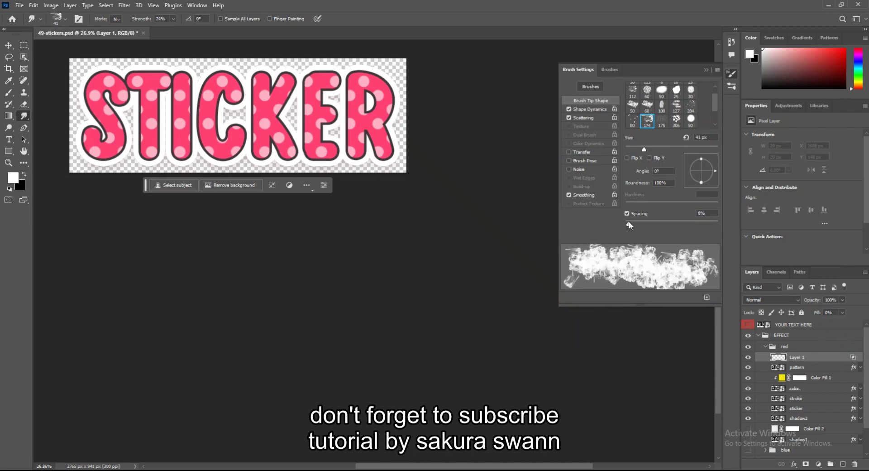
pyautogui.click(587, 111)
pyautogui.moveTo(626, 95); pyautogui.dragTo(686, 102)
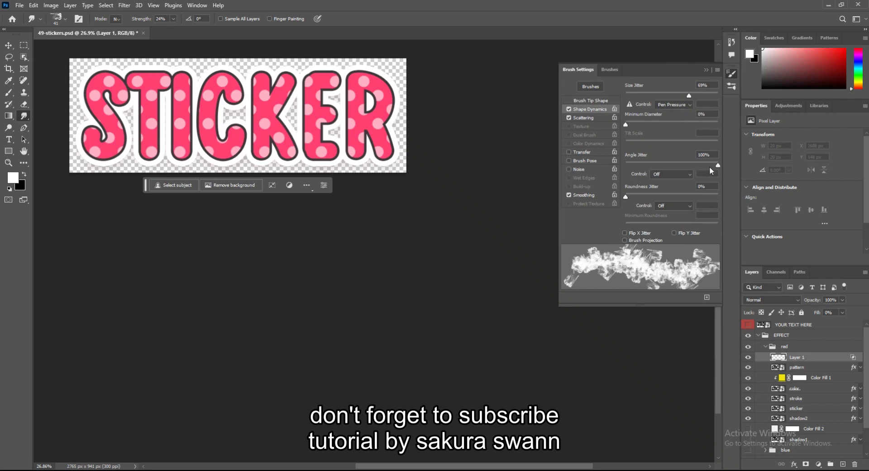
# Add 18% roundness jitter, 118% scatter, Transfer with 100% strength jitter, and Brush Pose
pyautogui.moveTo(626, 196); pyautogui.dragTo(643, 199)
pyautogui.click(591, 118)
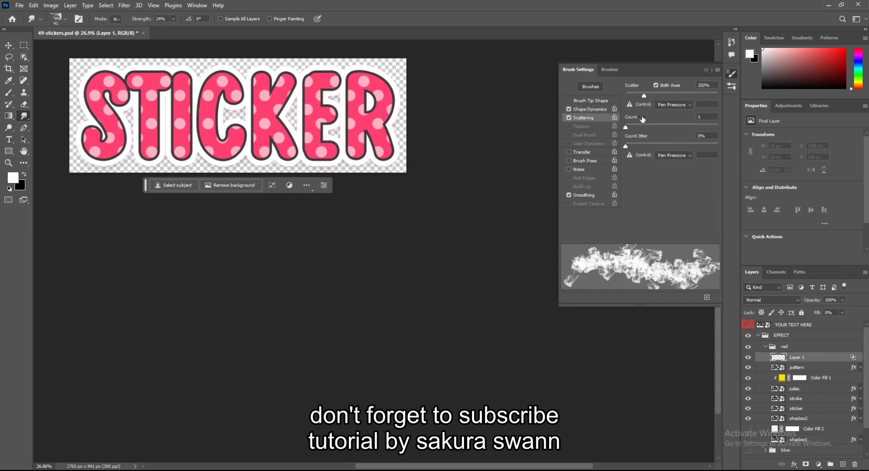
pyautogui.moveTo(627, 127); pyautogui.dragTo(616, 132)
pyautogui.moveTo(645, 95); pyautogui.dragTo(637, 102)
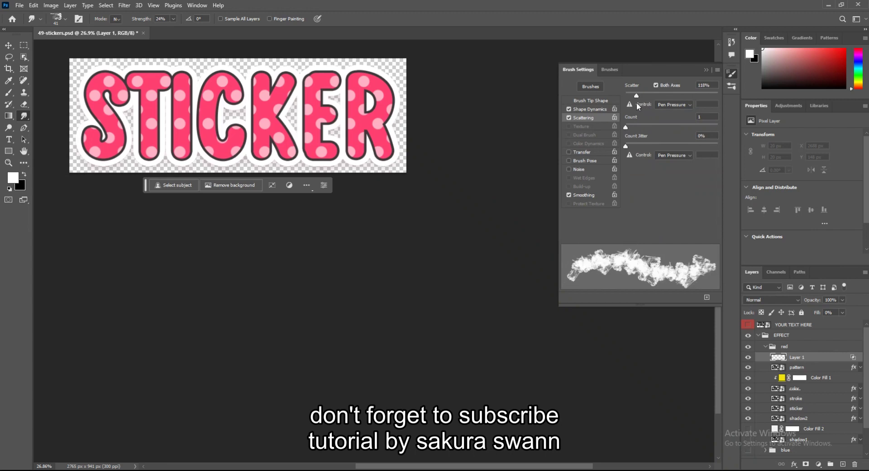
pyautogui.click(596, 152)
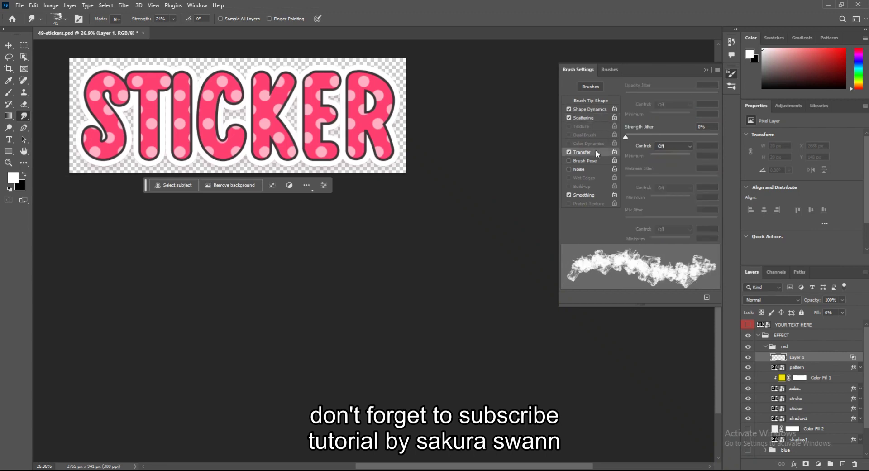
pyautogui.moveTo(625, 137); pyautogui.dragTo(721, 140)
pyautogui.click(588, 161)
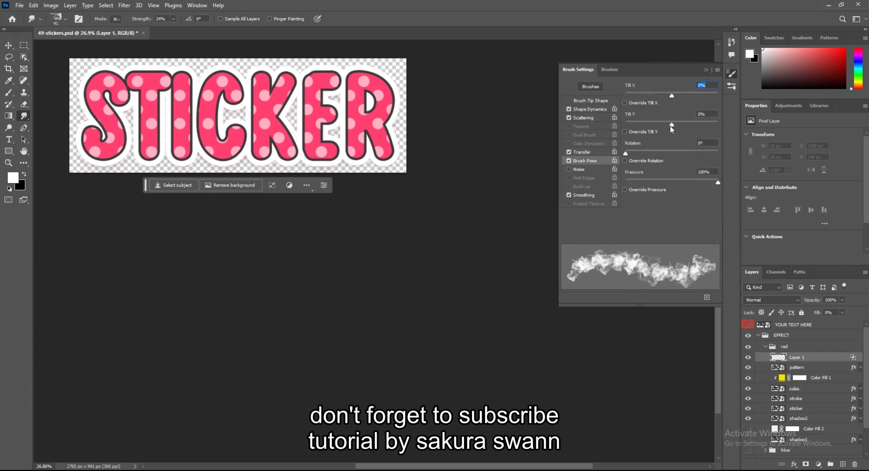
# Remove roundness jitter, set minimum diameter 1%, spacing 1% and brush size 257 px
pyautogui.click(583, 103)
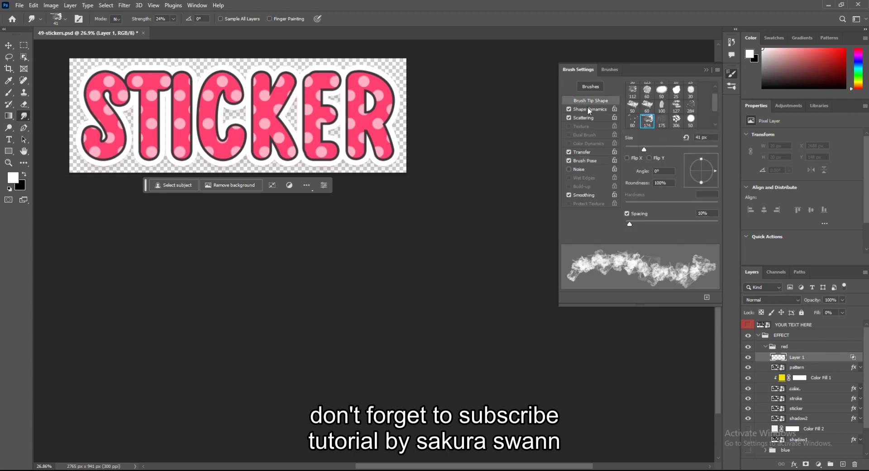
pyautogui.click(590, 110)
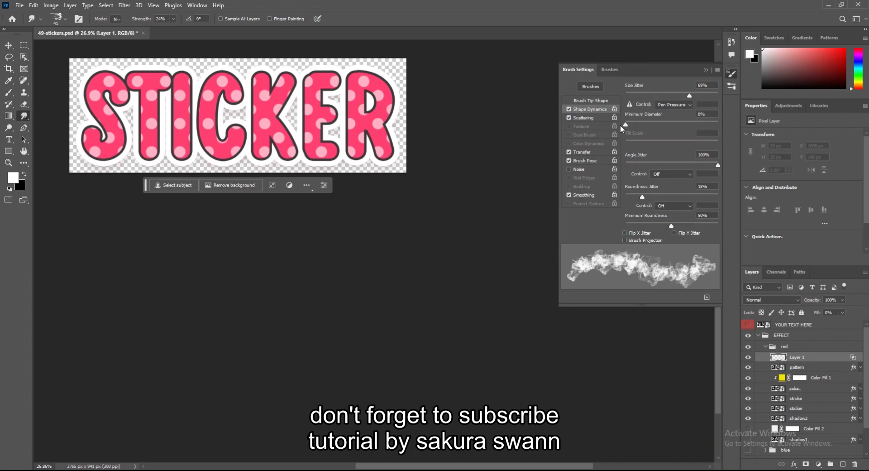
pyautogui.moveTo(626, 124); pyautogui.dragTo(626, 124)
pyautogui.moveTo(672, 223); pyautogui.dragTo(667, 225)
pyautogui.moveTo(636, 188); pyautogui.dragTo(635, 188)
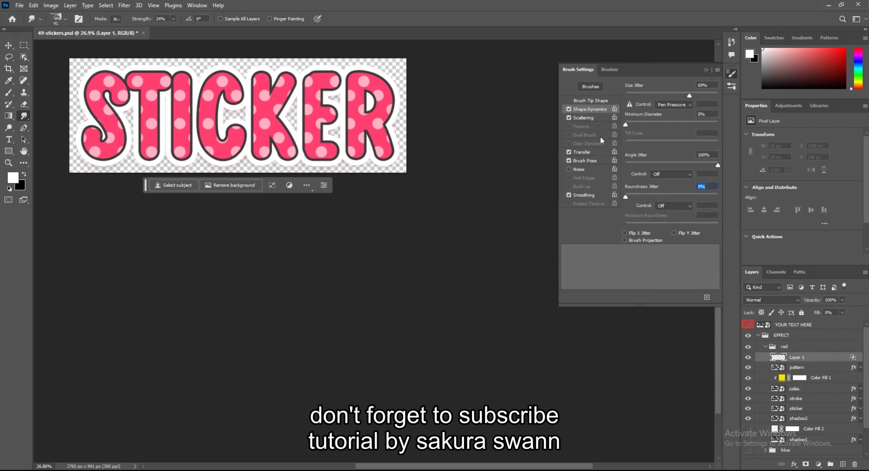
pyautogui.moveTo(639, 118); pyautogui.dragTo(628, 87)
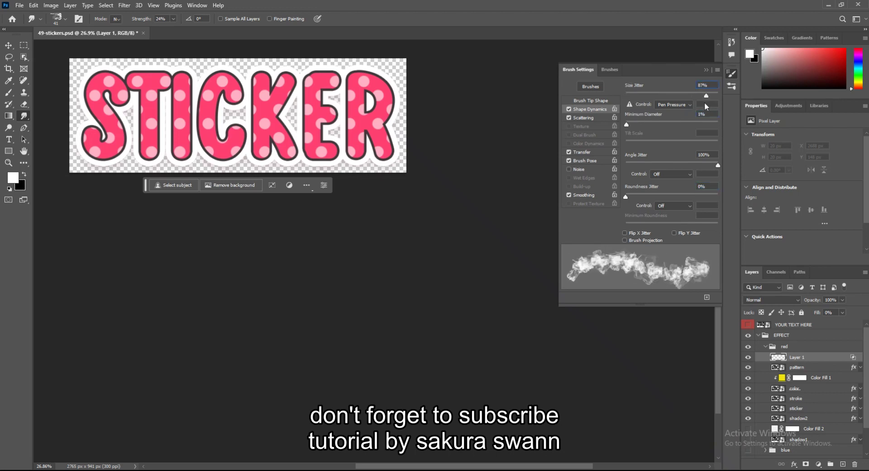
pyautogui.click(602, 100)
pyautogui.moveTo(630, 226); pyautogui.dragTo(627, 227)
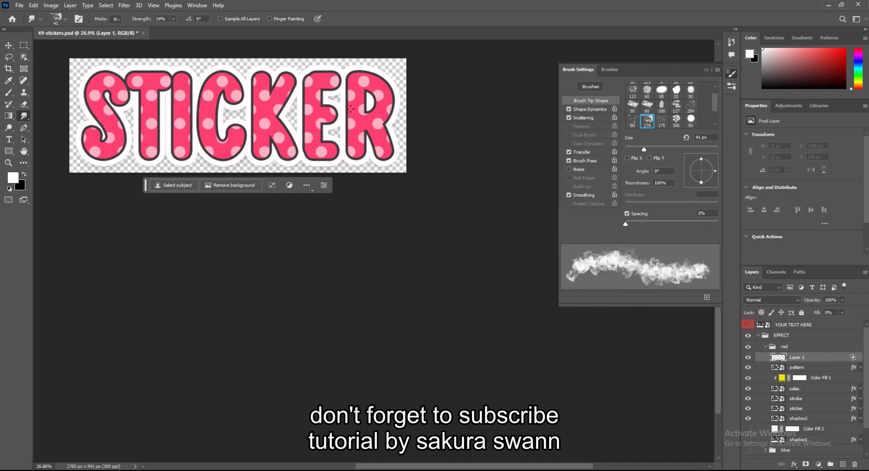
pyautogui.keyDown('alt'); pyautogui.moveTo(350, 113); pyautogui.dragTo(376, 113, button='right'); pyautogui.keyUp('alt')
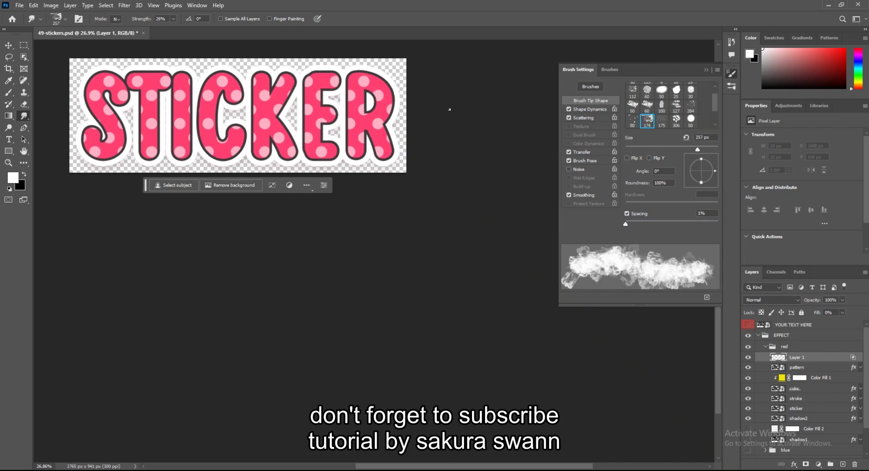
pyautogui.click(116, 19)
# Switch to the paint brush at 1% opacity and test faint strokes over the R on Layer 1
pyautogui.click(119, 22)
pyautogui.press('b')
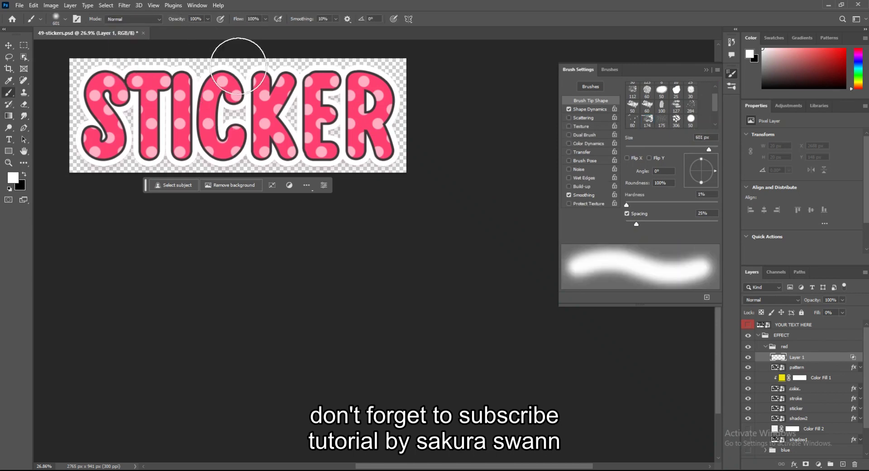
pyautogui.click(207, 19)
pyautogui.moveTo(208, 29); pyautogui.dragTo(144, 30)
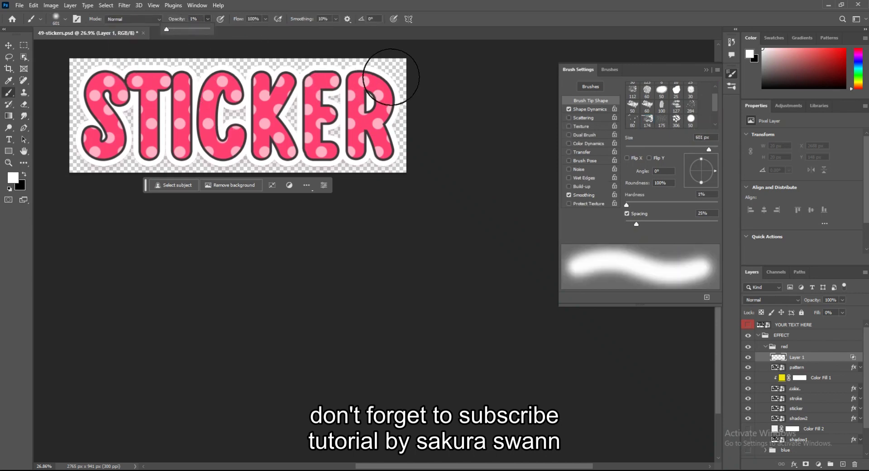
pyautogui.click(367, 77)
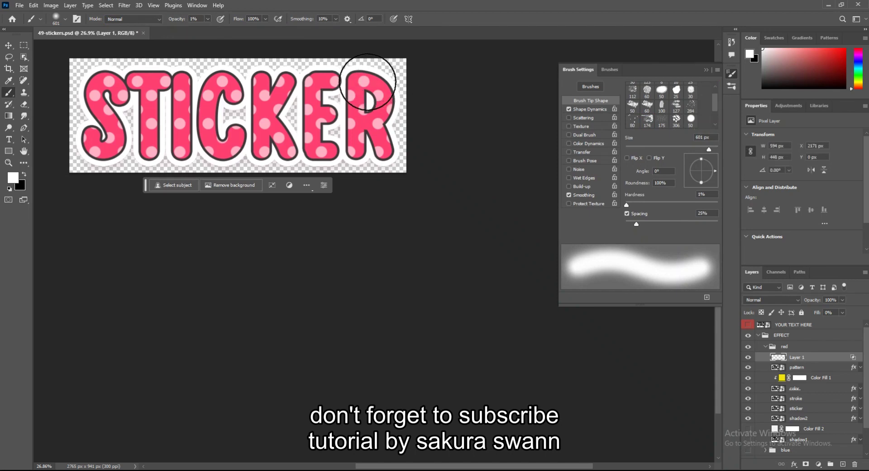
pyautogui.click(24, 175)
pyautogui.moveTo(341, 102); pyautogui.dragTo(346, 101)
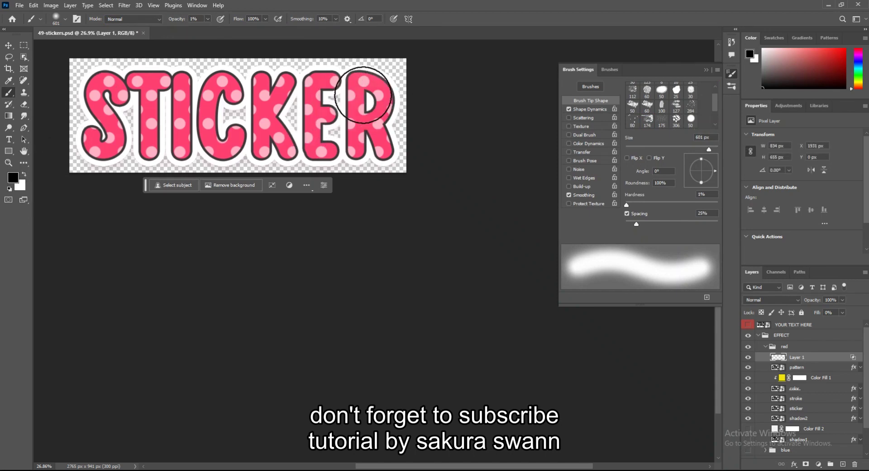
# Choose brush preset 112 at about 92 px with 1% spacing
pyautogui.scroll(-1, 700, 103)
pyautogui.scroll(-1, 700, 103)
pyautogui.moveTo(716, 121); pyautogui.dragTo(713, 89)
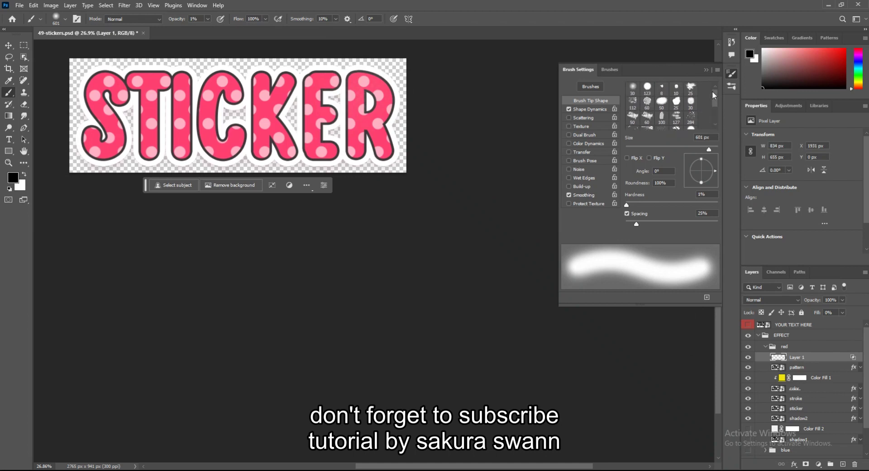
pyautogui.click(638, 104)
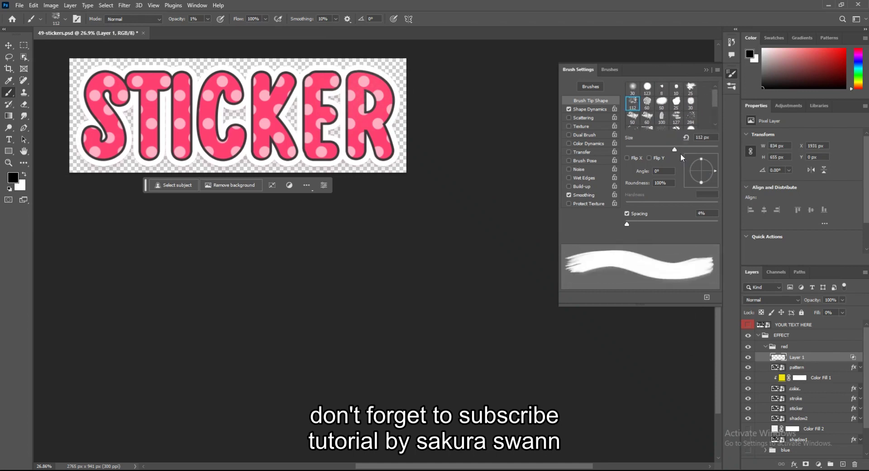
pyautogui.moveTo(681, 149); pyautogui.dragTo(656, 151)
pyautogui.moveTo(627, 224); pyautogui.dragTo(616, 226)
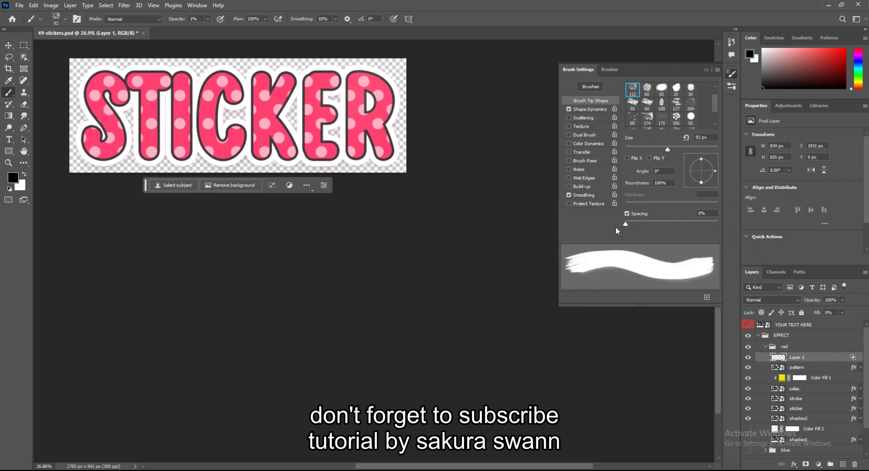
# Add 98% size jitter, 20% angle jitter and roundness variation, with scatter at 0%
pyautogui.click(597, 109)
pyautogui.moveTo(627, 95); pyautogui.dragTo(716, 97)
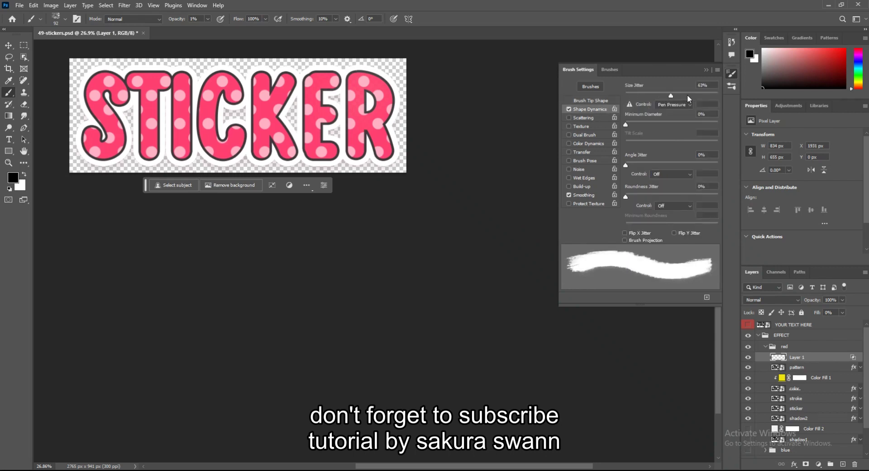
pyautogui.moveTo(625, 165)
pyautogui.mouseDown()
pyautogui.moveTo(644, 165)
pyautogui.moveTo(628, 158)
pyautogui.mouseUp()
pyautogui.moveTo(629, 196)
pyautogui.mouseDown()
pyautogui.moveTo(685, 191)
pyautogui.moveTo(626, 197)
pyautogui.mouseUp()
pyautogui.click(584, 117)
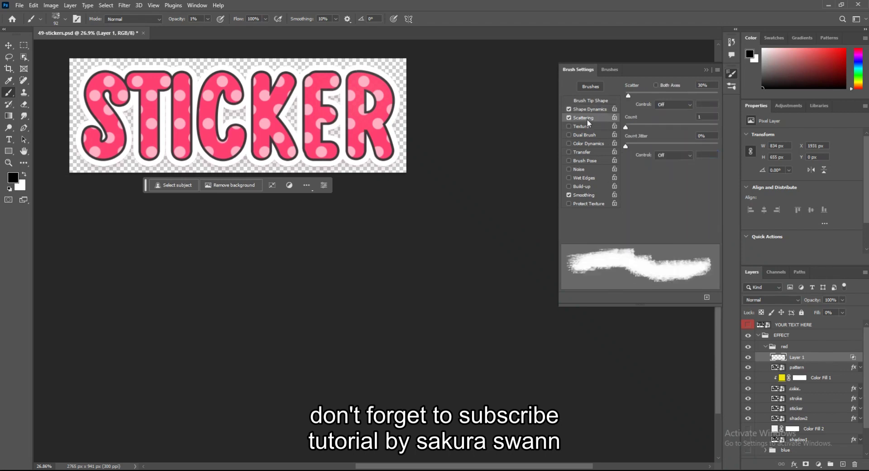
pyautogui.moveTo(628, 95)
pyautogui.mouseDown()
pyautogui.moveTo(640, 93)
pyautogui.moveTo(609, 94)
pyautogui.mouseUp()
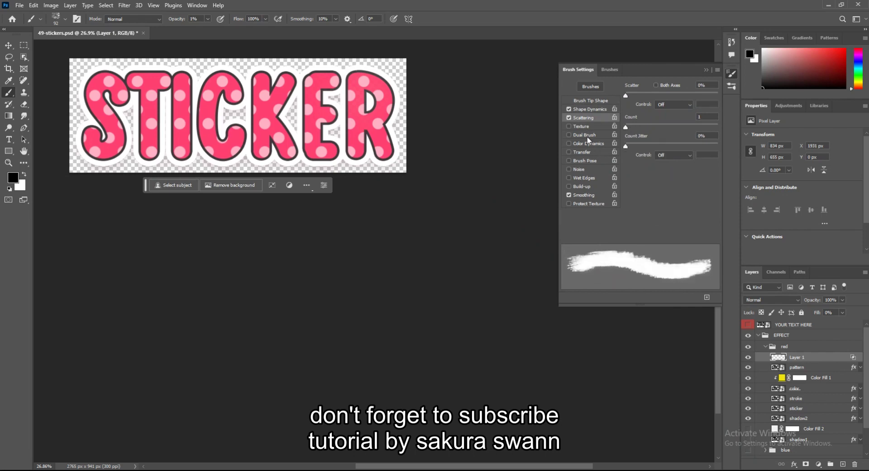
# Enable a Color Burn dual brush with 59% spacing and 186% scatter, and size the brush to 524
pyautogui.click(569, 135)
pyautogui.moveTo(651, 183); pyautogui.dragTo(622, 186)
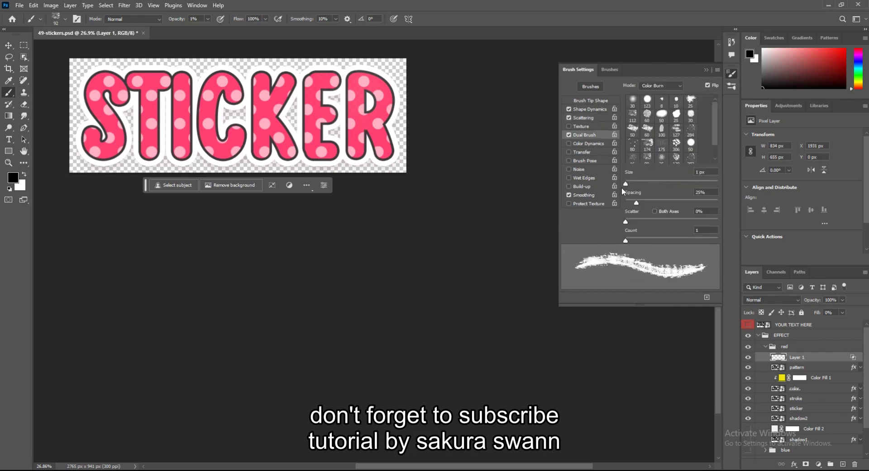
pyautogui.click(652, 202)
pyautogui.moveTo(626, 222); pyautogui.dragTo(644, 222)
pyautogui.click(569, 69)
pyautogui.keyDown('alt'); pyautogui.moveTo(365, 92); pyautogui.dragTo(369, 91, button='right'); pyautogui.keyUp('alt')
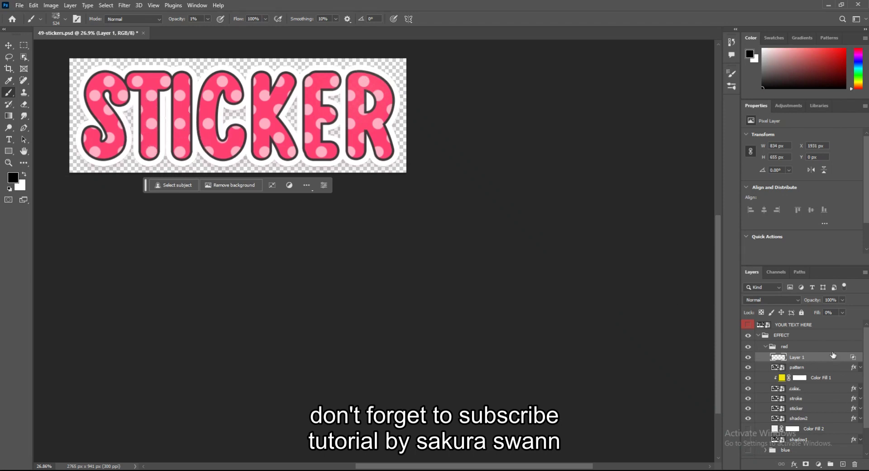
# Set brush opacity to 100%, paint a black test stroke over the R, and set Layer 1 fill to 0%
pyautogui.doubleClick(853, 360)
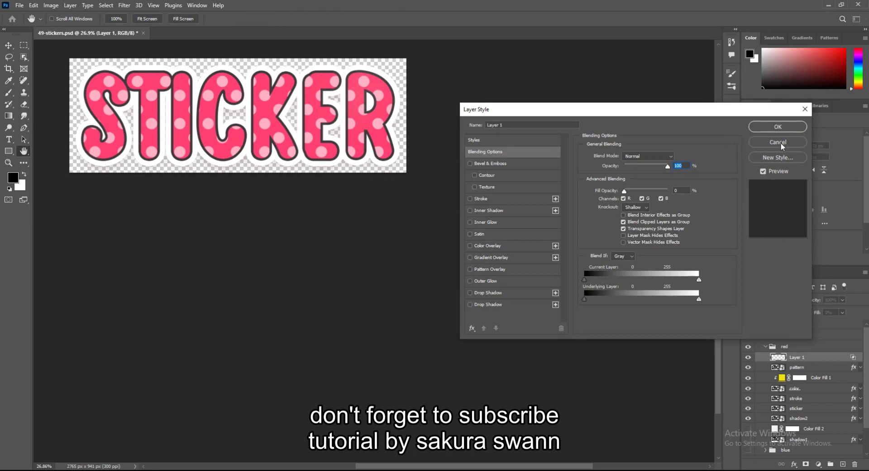
pyautogui.click(777, 147)
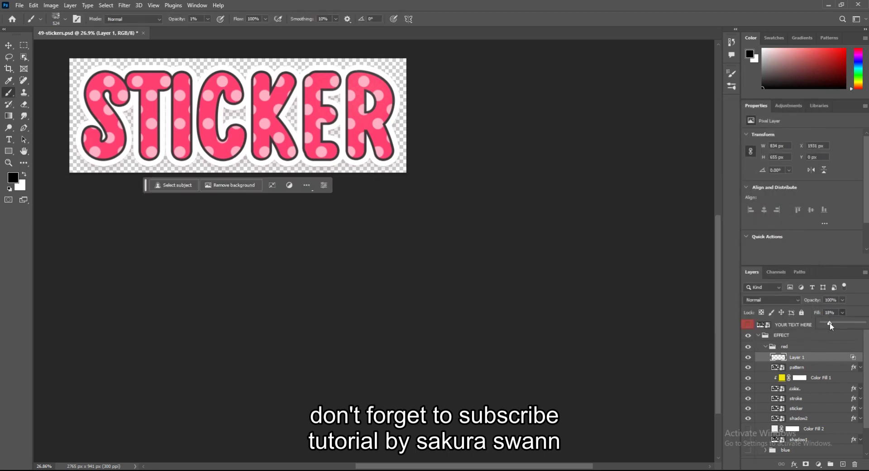
pyautogui.press('Escape')
pyautogui.click(207, 18)
pyautogui.moveTo(206, 30); pyautogui.dragTo(255, 30)
pyautogui.moveTo(398, 72); pyautogui.dragTo(367, 108)
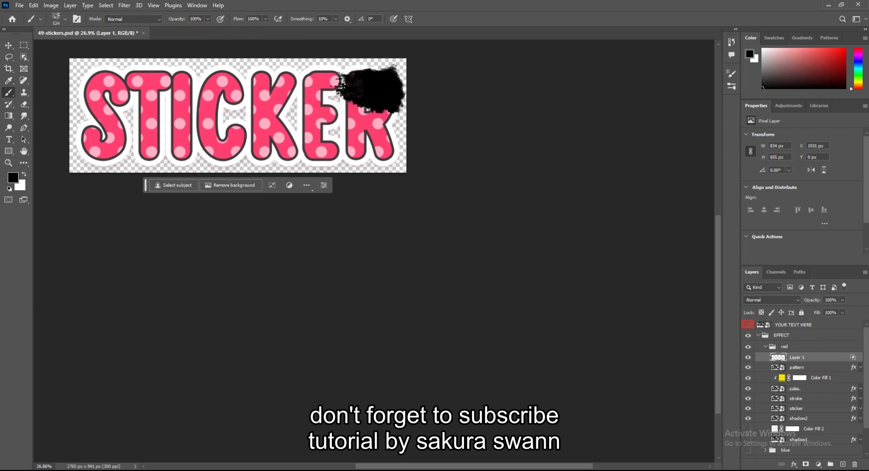
pyautogui.moveTo(800, 320); pyautogui.dragTo(794, 323)
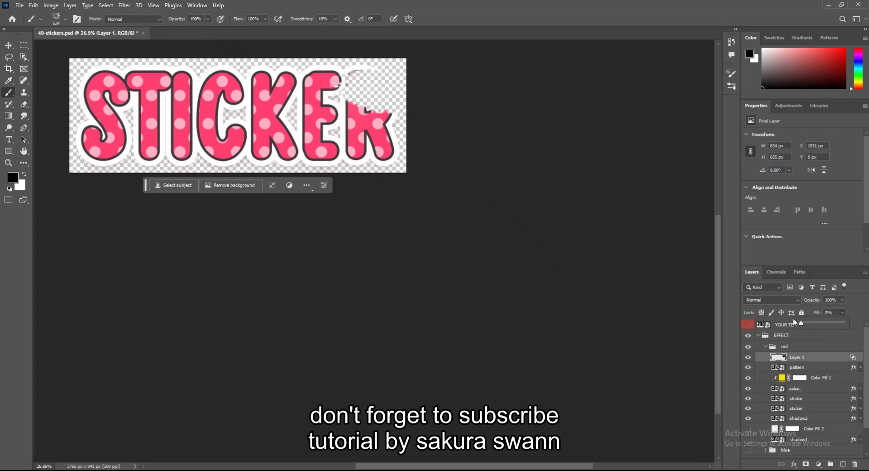
# Erase the blotch on the R, then paint pale texture on the R and S at 539 px
pyautogui.click(24, 104)
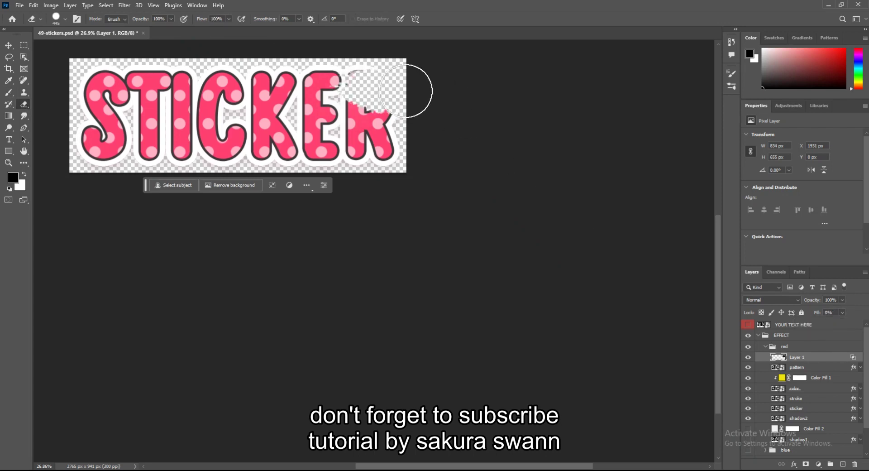
pyautogui.moveTo(388, 87); pyautogui.dragTo(363, 101)
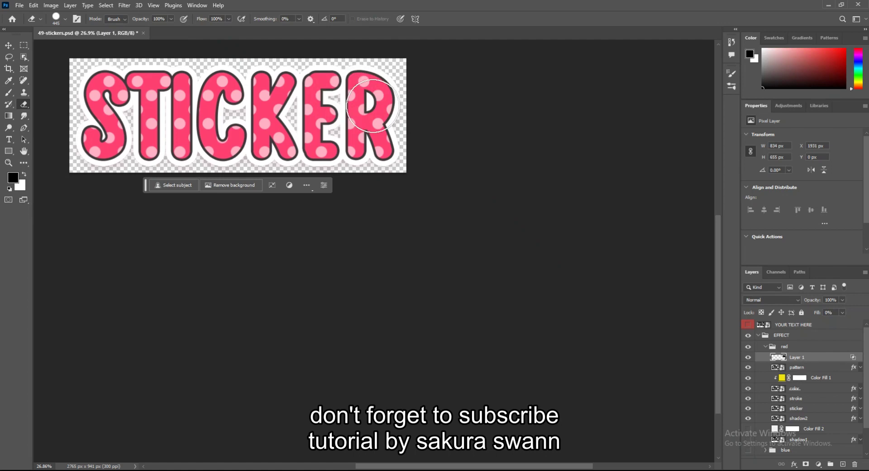
pyautogui.click(9, 92)
pyautogui.keyDown('alt'); pyautogui.moveTo(384, 89); pyautogui.dragTo(366, 81, button='right'); pyautogui.keyUp('alt')
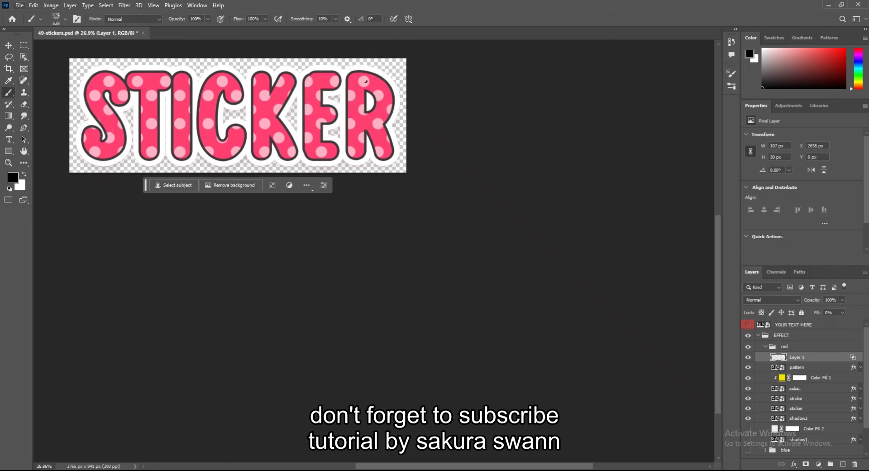
pyautogui.moveTo(382, 84); pyautogui.dragTo(380, 156)
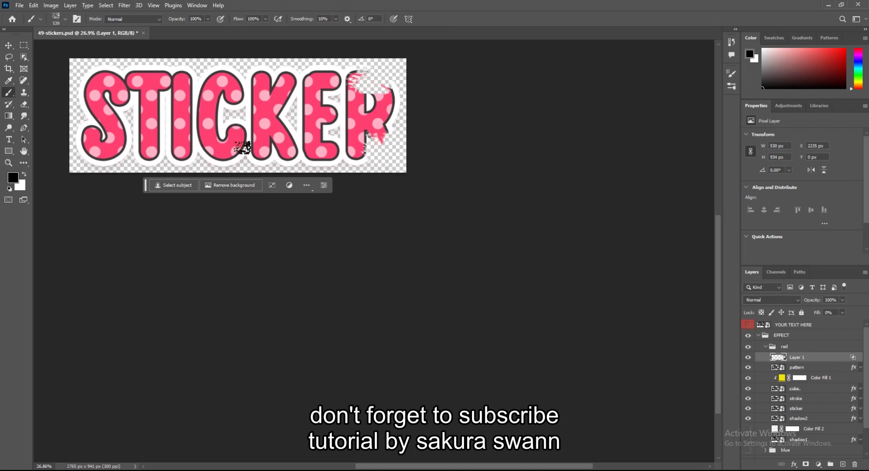
pyautogui.moveTo(95, 71); pyautogui.dragTo(70, 88)
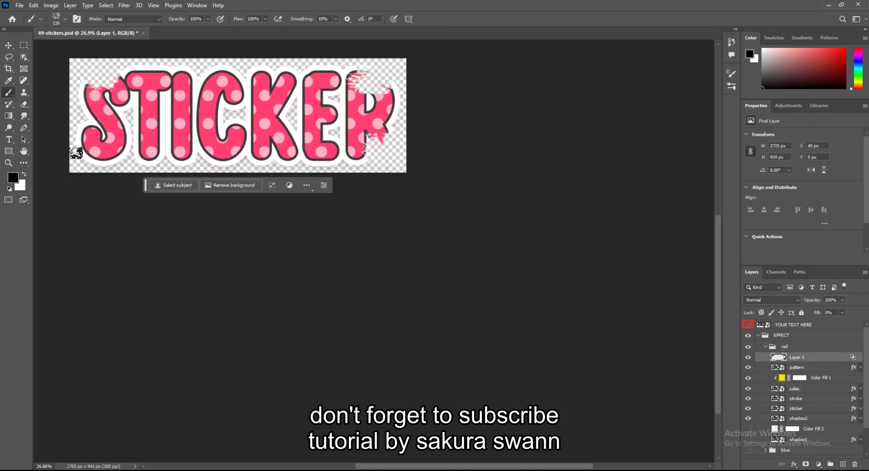
pyautogui.moveTo(86, 154); pyautogui.dragTo(119, 161)
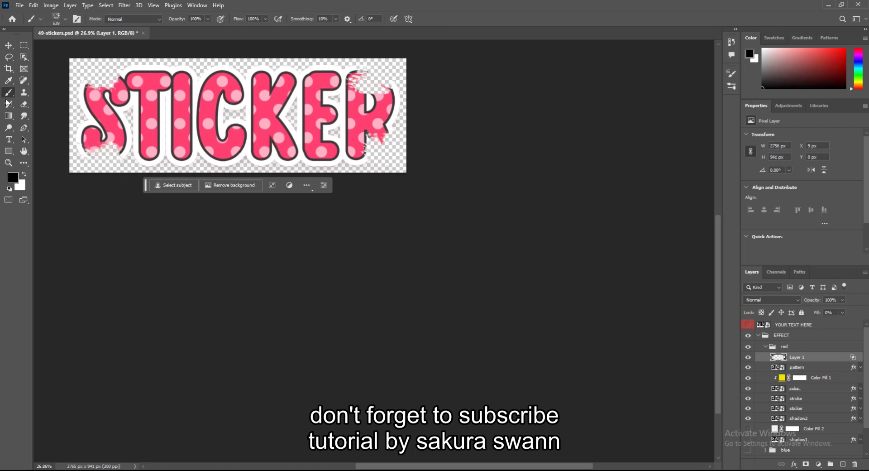
# Erase the pale patches on the S and R, then paint pale marks along the C
pyautogui.click(24, 104)
pyautogui.moveTo(381, 77); pyautogui.dragTo(367, 86)
pyautogui.moveTo(104, 73); pyautogui.dragTo(91, 81)
pyautogui.moveTo(376, 135); pyautogui.dragTo(398, 150)
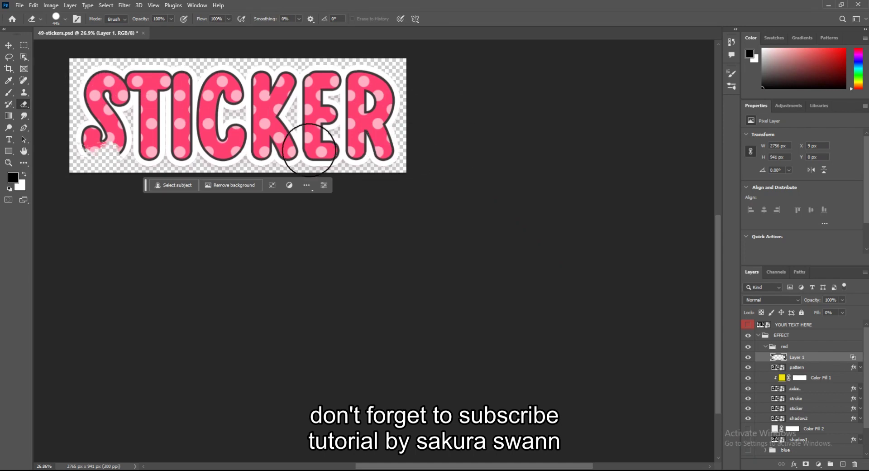
pyautogui.moveTo(116, 144); pyautogui.dragTo(71, 144)
pyautogui.click(8, 92)
pyautogui.moveTo(229, 145); pyautogui.dragTo(231, 154)
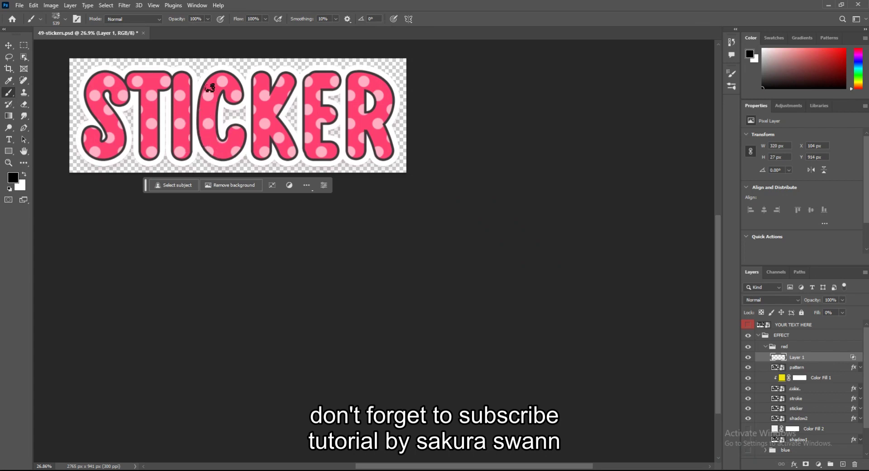
pyautogui.moveTo(204, 81); pyautogui.dragTo(230, 76)
pyautogui.click(560, 129)
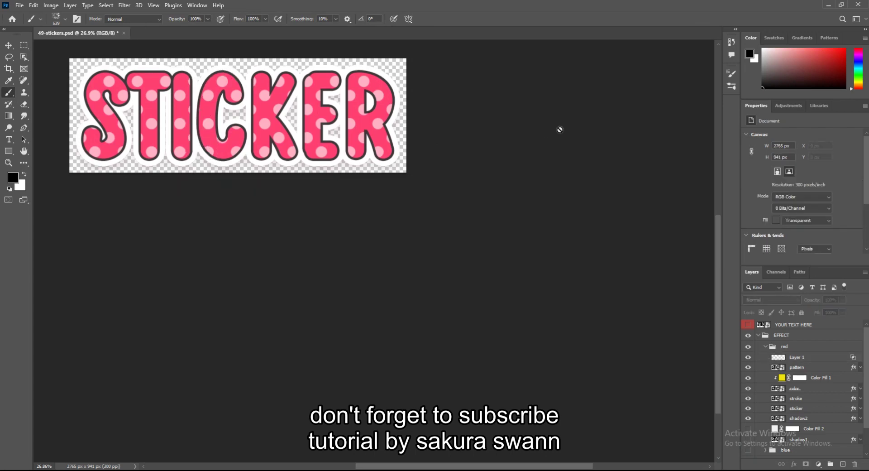
# Turn off the dual brush in Brush Settings and select Layer 1 for painting
pyautogui.click(733, 87)
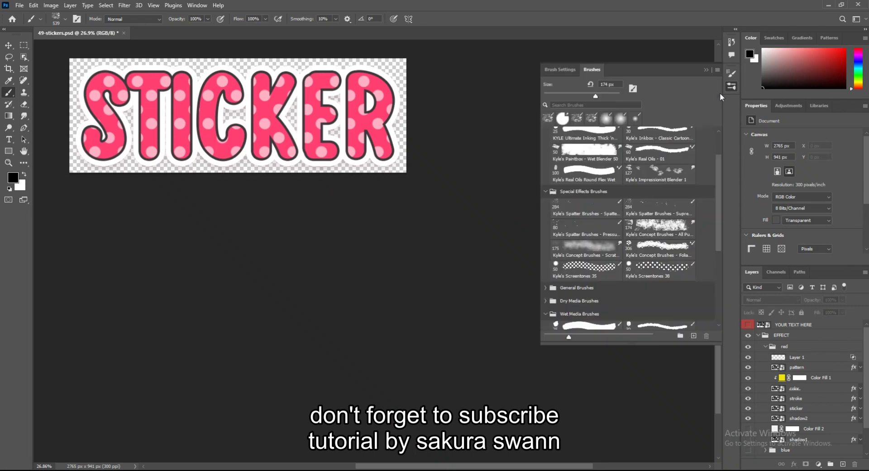
pyautogui.click(566, 74)
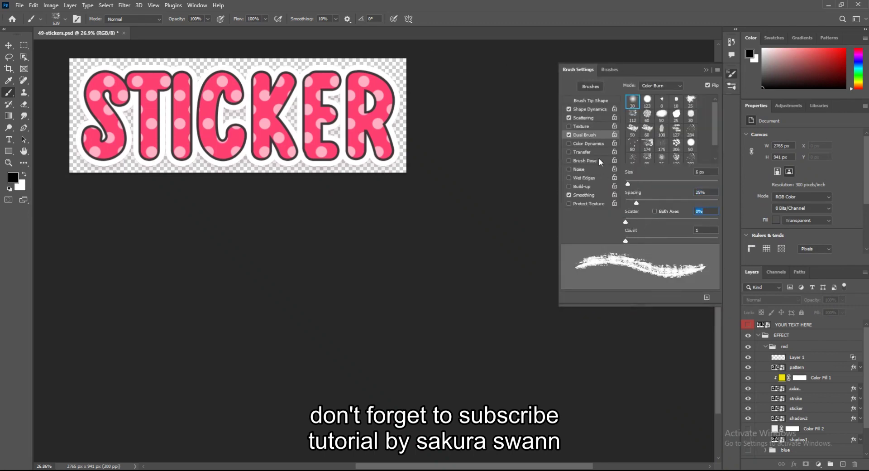
pyautogui.click(569, 135)
pyautogui.click(407, 97)
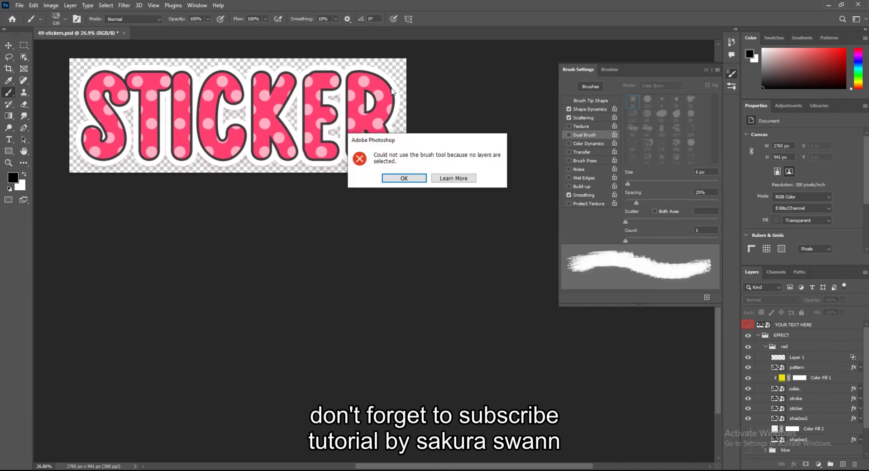
pyautogui.click(404, 177)
pyautogui.press('Return')
pyautogui.click(797, 357)
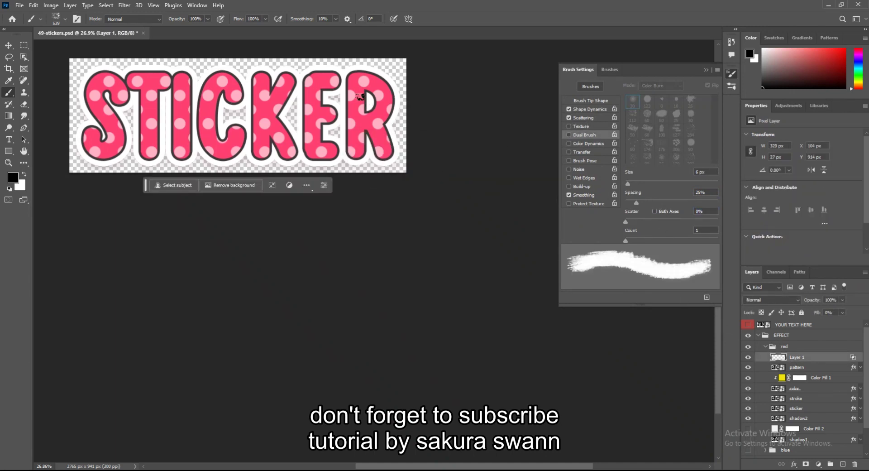
# Paint white test strokes over KER and the R, then undo them
pyautogui.moveTo(369, 108); pyautogui.dragTo(277, 65)
pyautogui.hotkey('ctrl', 'z')
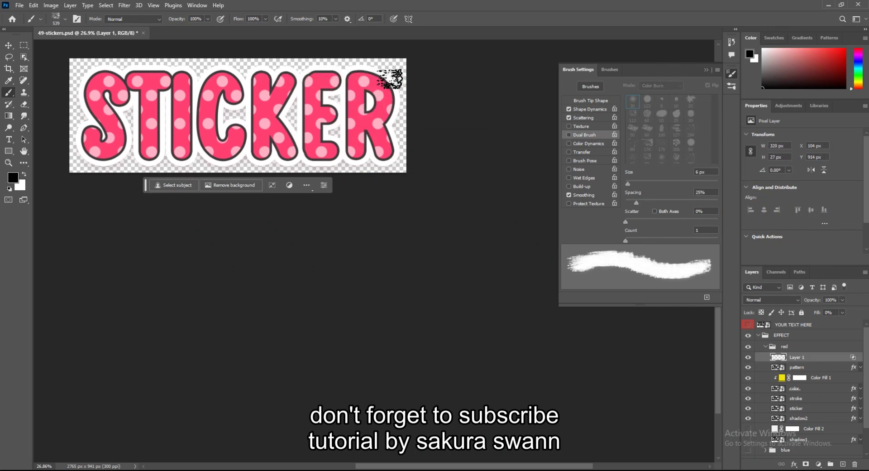
pyautogui.moveTo(393, 94)
pyautogui.mouseDown()
pyautogui.moveTo(394, 136)
pyautogui.moveTo(317, 143)
pyautogui.mouseUp()
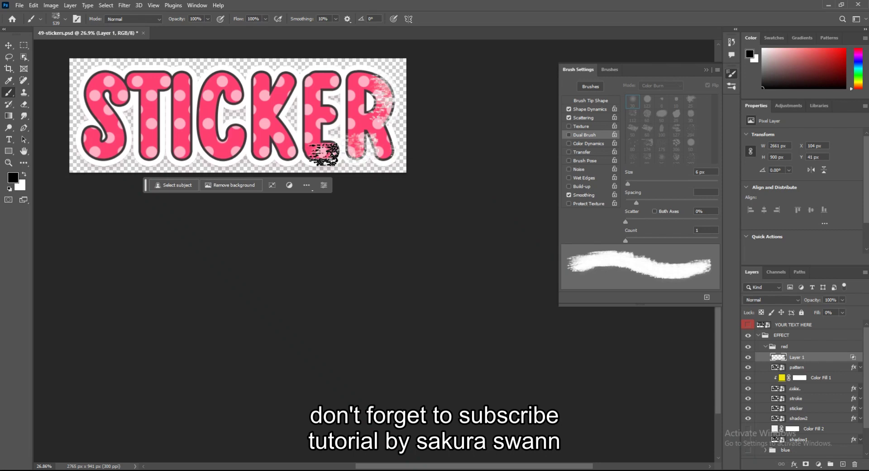
pyautogui.moveTo(330, 145); pyautogui.dragTo(330, 152)
pyautogui.hotkey('ctrl', 'z')
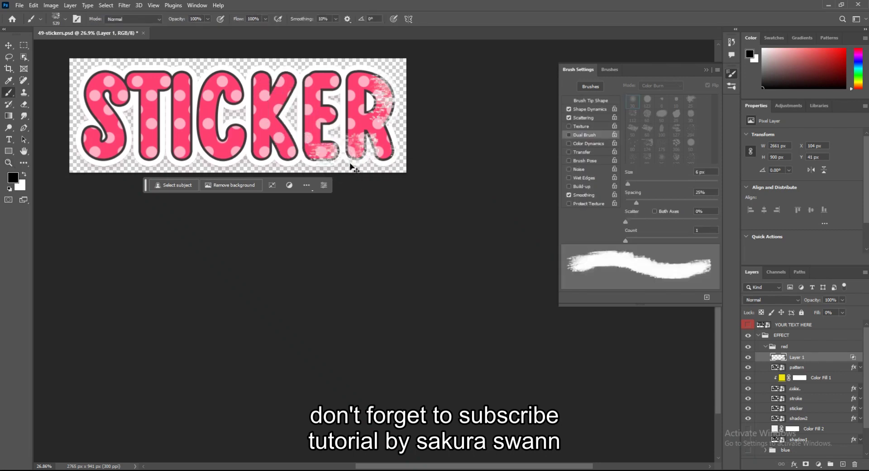
pyautogui.hotkey('ctrl', 'z')
# Turn off scattering, paint test patches on the R's bottom-right, and undo them
pyautogui.hotkey('ctrl', 'z')
pyautogui.hotkey('ctrl', 'z')
pyautogui.click(603, 117)
pyautogui.click(569, 117)
pyautogui.moveTo(382, 149); pyautogui.dragTo(391, 90)
pyautogui.hotkey('ctrl', 'z')
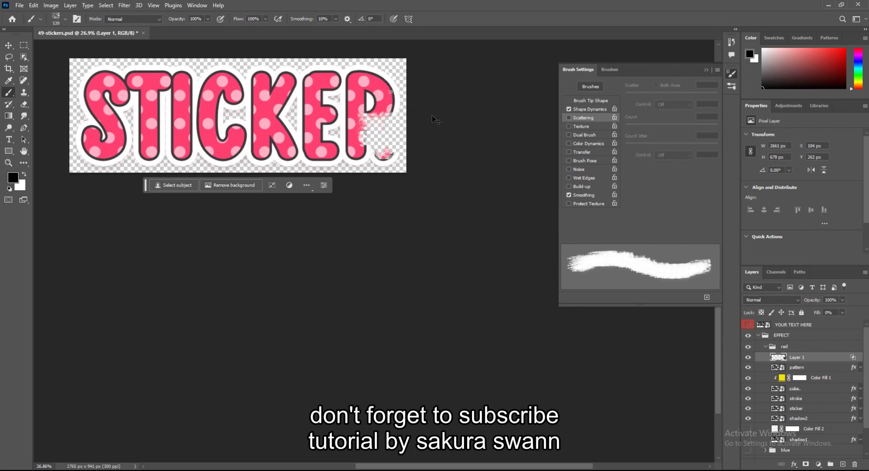
pyautogui.hotkey('ctrl', 'z')
pyautogui.hotkey('ctrl', 'z')
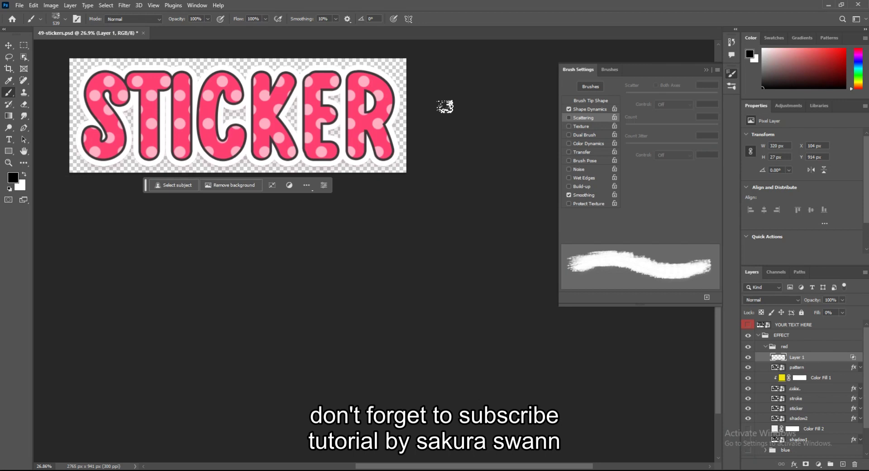
pyautogui.moveTo(375, 165)
pyautogui.mouseDown()
pyautogui.moveTo(382, 151)
pyautogui.moveTo(371, 165)
pyautogui.mouseUp()
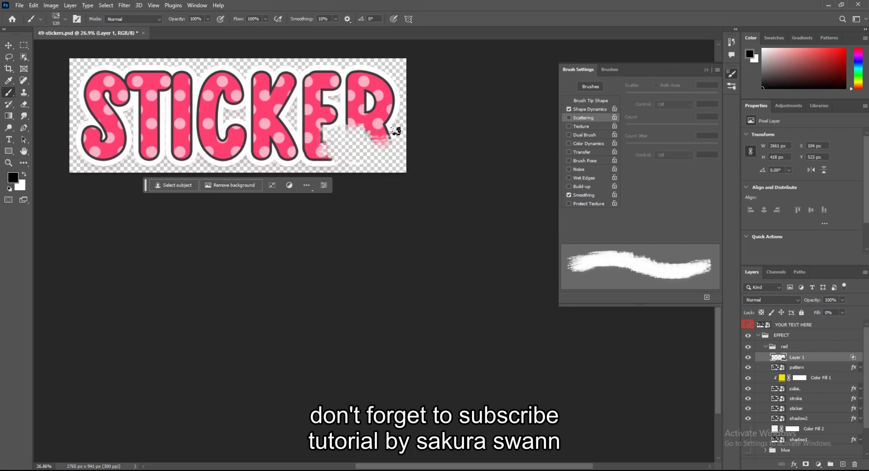
pyautogui.hotkey('ctrl', 'z')
pyautogui.hotkey('ctrl', 'z')
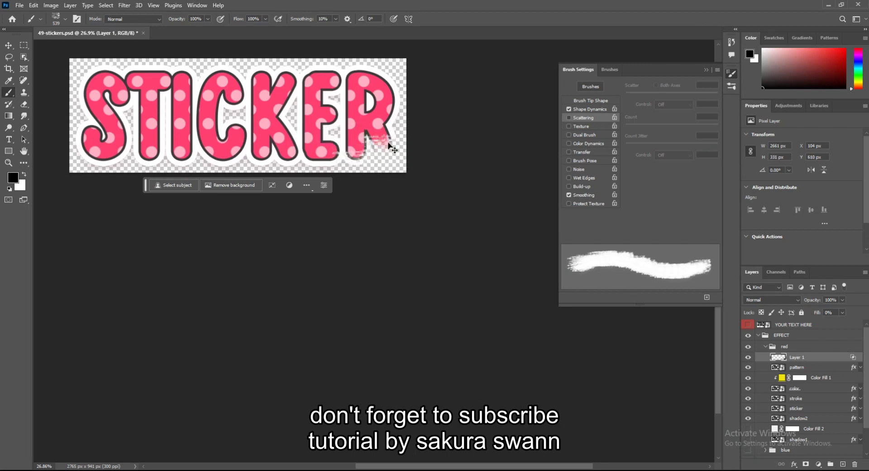
pyautogui.hotkey('ctrl', 'z')
pyautogui.hotkey('ctrl', 'z')
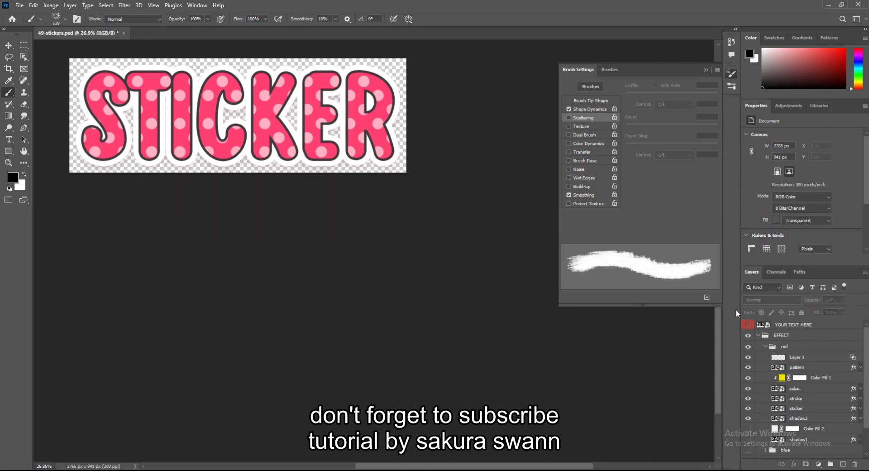
# At 658 px, paint white over the letter tops from R to S and the bottoms of S and T
pyautogui.keyDown('alt'); pyautogui.moveTo(392, 139); pyautogui.dragTo(404, 149, button='right'); pyautogui.keyUp('alt')
pyautogui.moveTo(376, 100)
pyautogui.mouseDown()
pyautogui.moveTo(364, 77)
pyautogui.moveTo(218, 58)
pyautogui.moveTo(122, 59)
pyautogui.mouseUp()
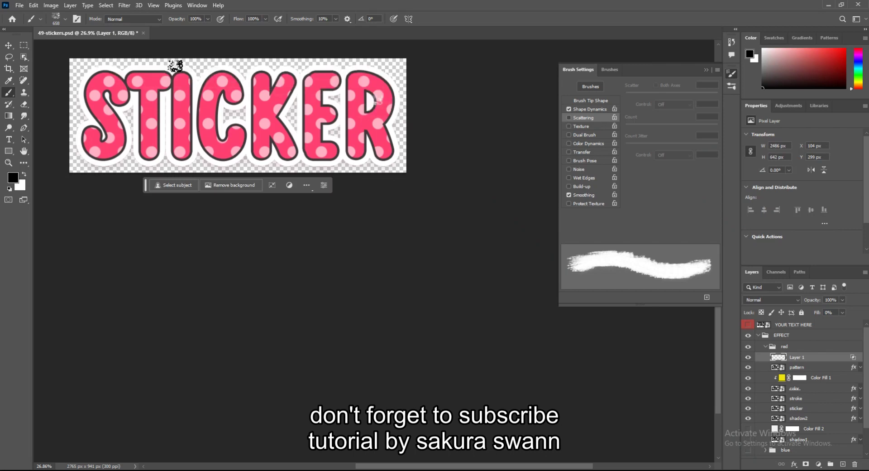
pyautogui.moveTo(94, 146)
pyautogui.mouseDown()
pyautogui.moveTo(88, 138)
pyautogui.moveTo(142, 155)
pyautogui.moveTo(156, 150)
pyautogui.mouseUp()
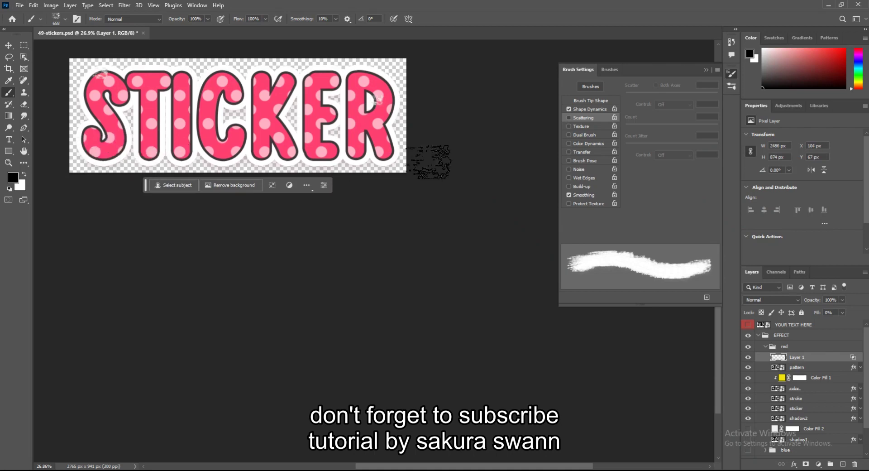
# Try the 283 px sparkle tip at 514 px across the letter tops, then undo it
pyautogui.click(589, 109)
pyautogui.click(591, 101)
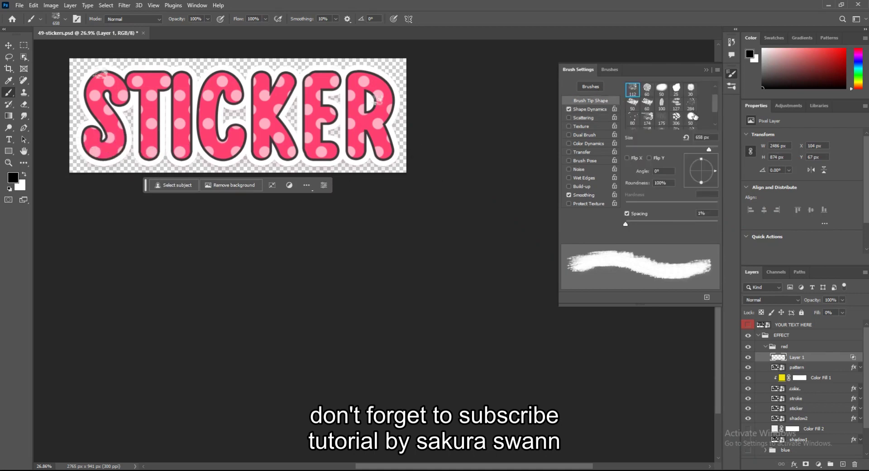
pyautogui.click(696, 125)
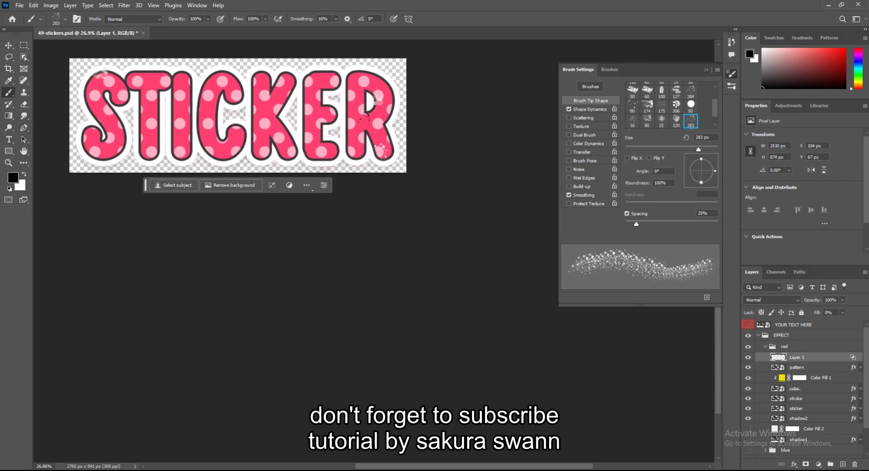
pyautogui.keyDown('alt'); pyautogui.moveTo(382, 135); pyautogui.dragTo(389, 95, button='right'); pyautogui.keyUp('alt')
pyautogui.click(383, 86)
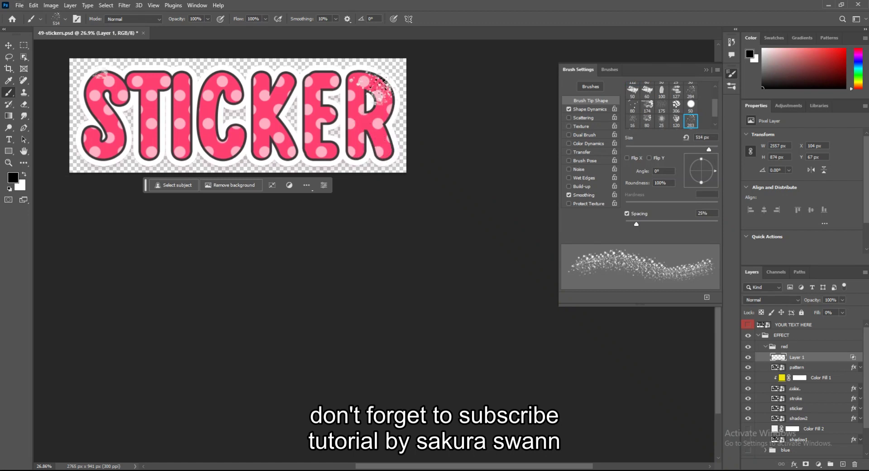
pyautogui.moveTo(371, 72)
pyautogui.mouseDown()
pyautogui.moveTo(114, 81)
pyautogui.moveTo(245, 120)
pyautogui.moveTo(390, 99)
pyautogui.moveTo(130, 81)
pyautogui.moveTo(123, 120)
pyautogui.moveTo(380, 140)
pyautogui.moveTo(419, 104)
pyautogui.mouseUp()
pyautogui.hotkey('ctrl', 'z')
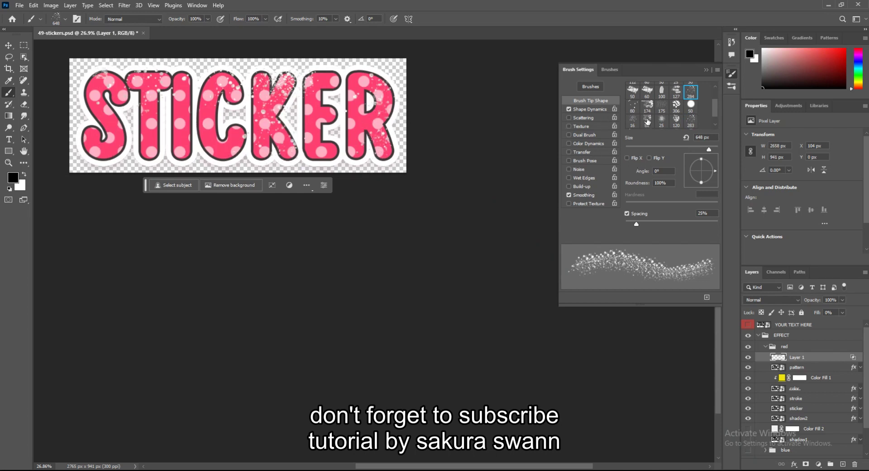
# With the 306 splatter tip, add white splatter to the R's top, S's top-left and S-T bottoms
pyautogui.click(675, 106)
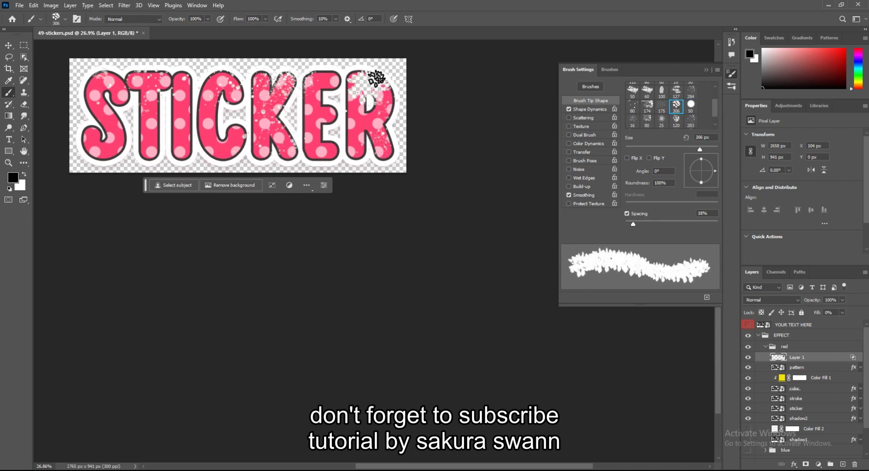
pyautogui.moveTo(395, 80); pyautogui.dragTo(414, 90)
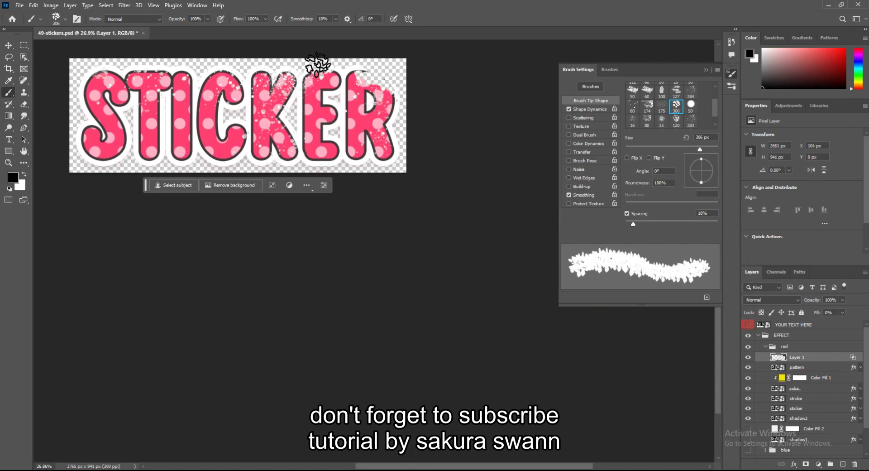
pyautogui.moveTo(114, 72); pyautogui.dragTo(91, 76)
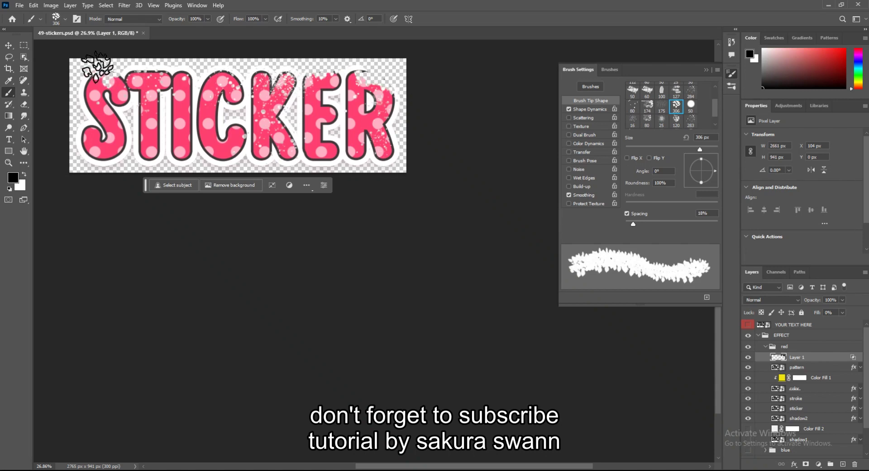
pyautogui.moveTo(147, 163); pyautogui.dragTo(76, 153)
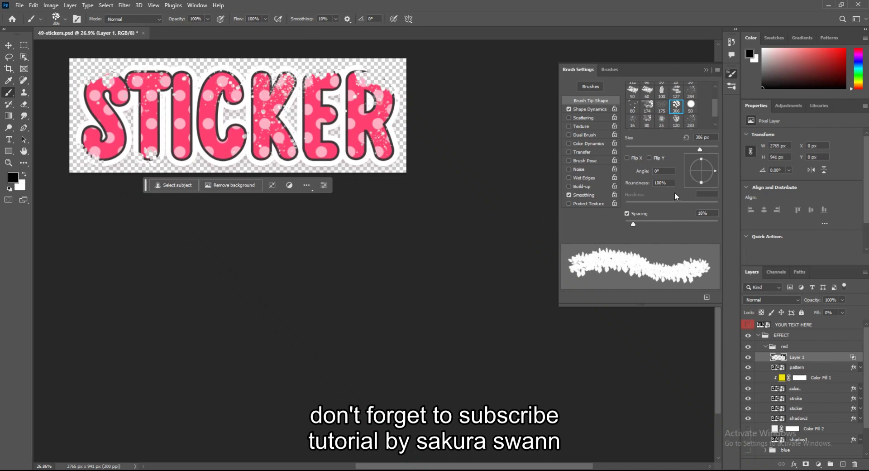
pyautogui.click(590, 109)
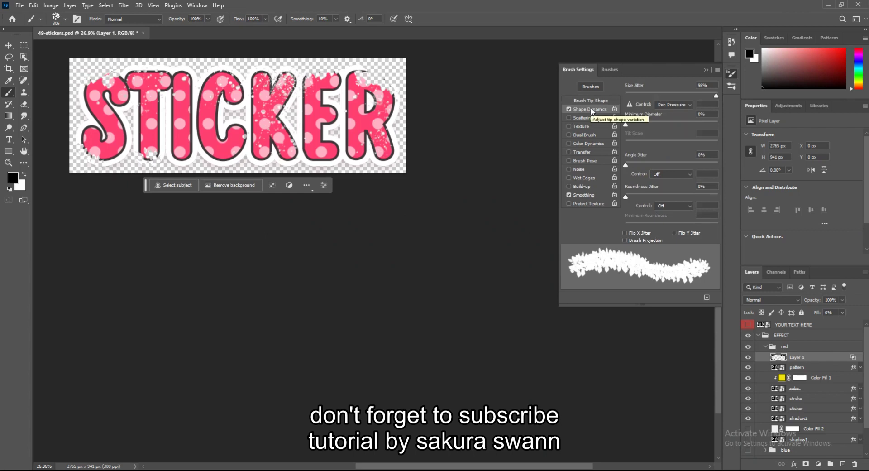
pyautogui.click(570, 109)
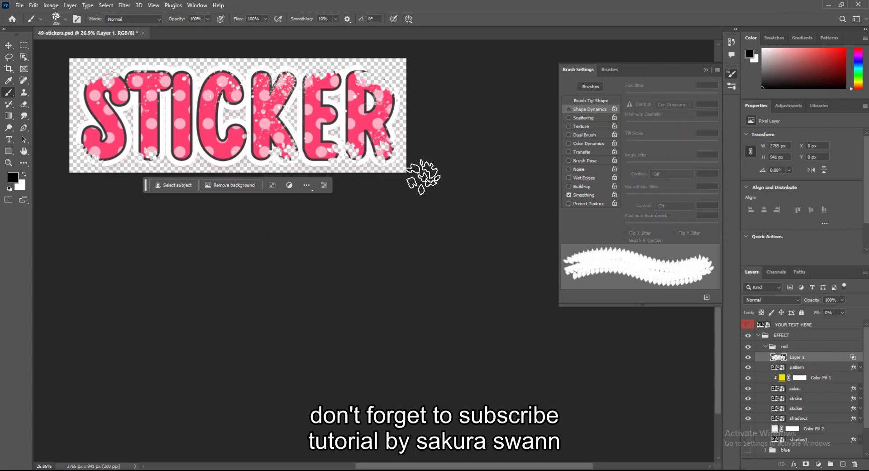
pyautogui.click(707, 70)
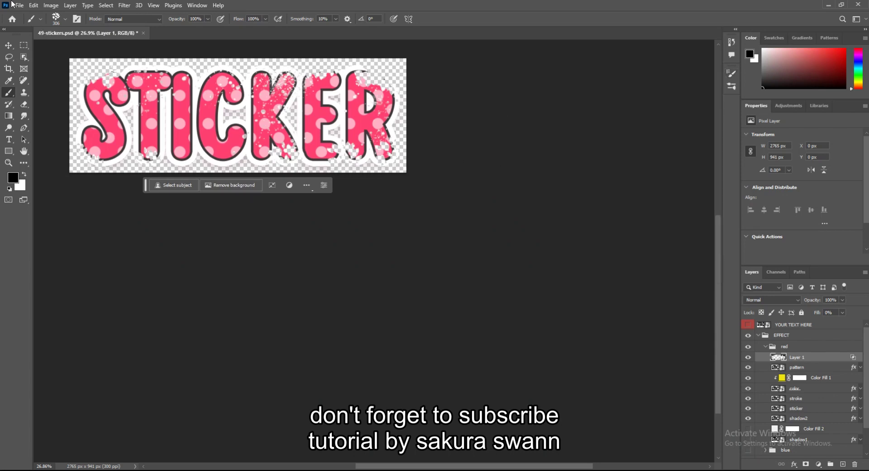
pyautogui.click(18, 5)
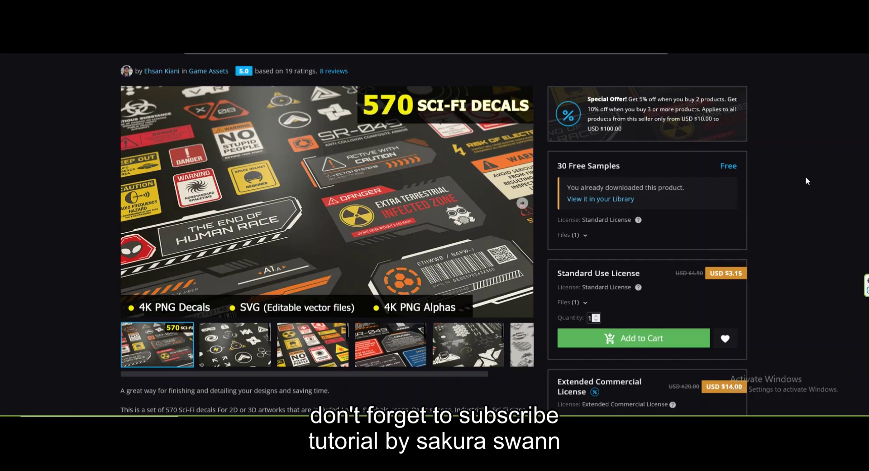
# Browse the 570 Sci-Fi Decals gallery to the Industrial & Sci-Fi Signs image
pyautogui.scroll(-3, 866, 59)
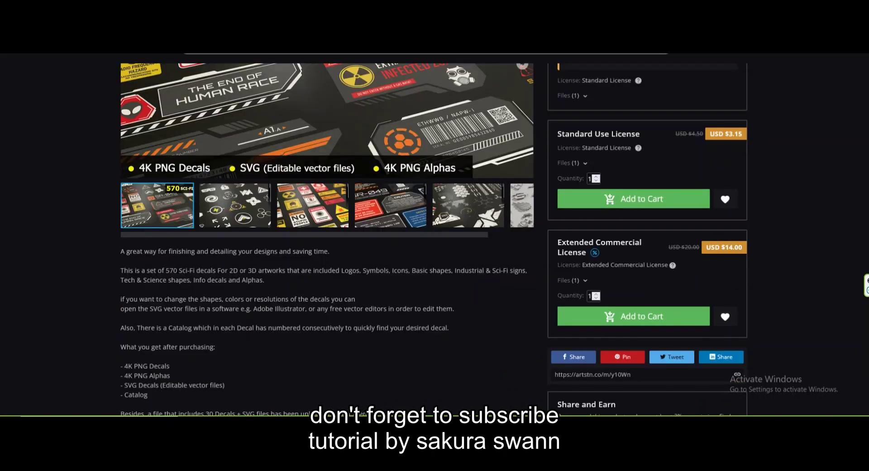
pyautogui.scroll(-5, 434, 240)
pyautogui.scroll(2, 434, 240)
pyautogui.scroll(5, 434, 240)
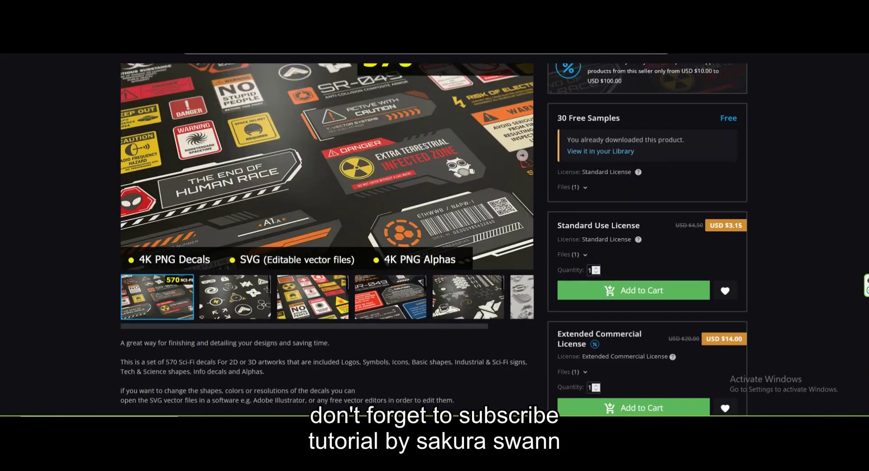
pyautogui.scroll(2, 434, 240)
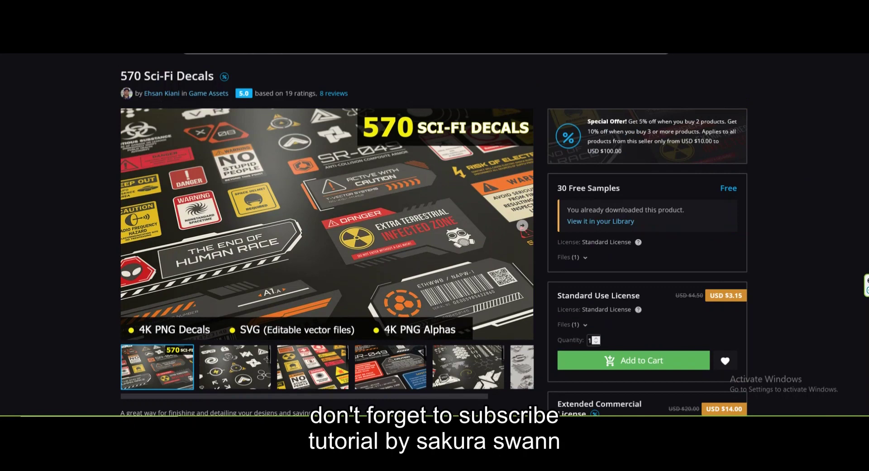
pyautogui.click(235, 366)
pyautogui.click(316, 369)
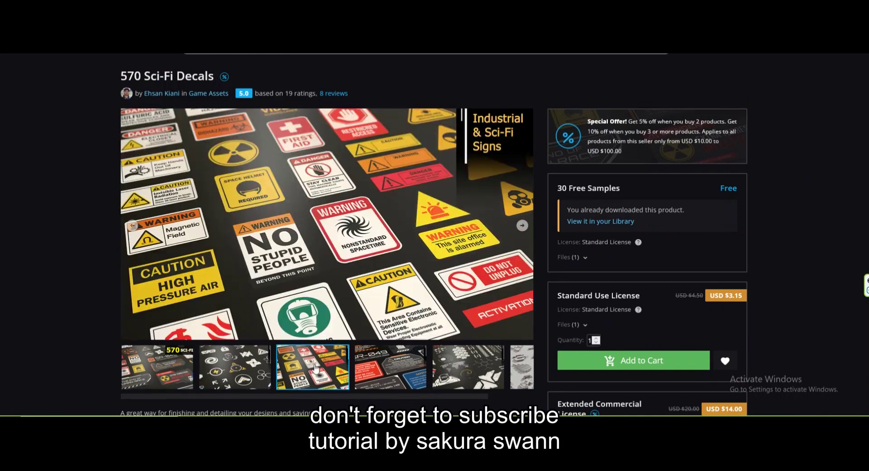
# Expand the Files (1) lists under 30 Free Samples and Standard Use License
pyautogui.click(578, 259)
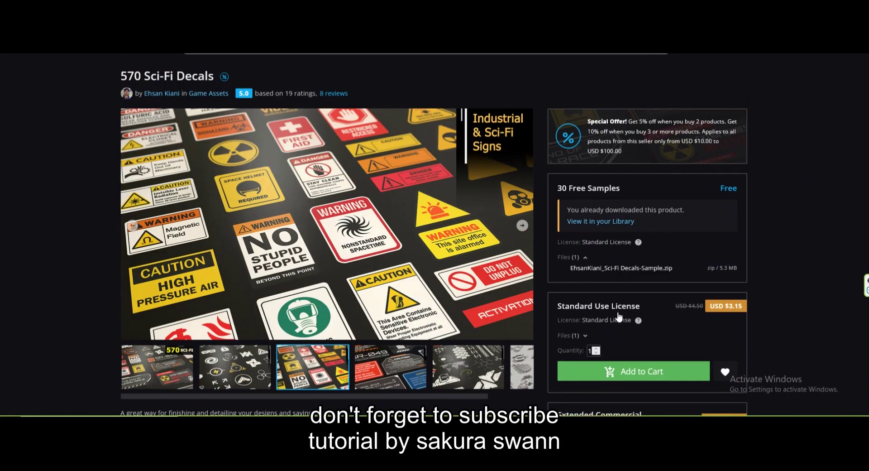
pyautogui.click(584, 335)
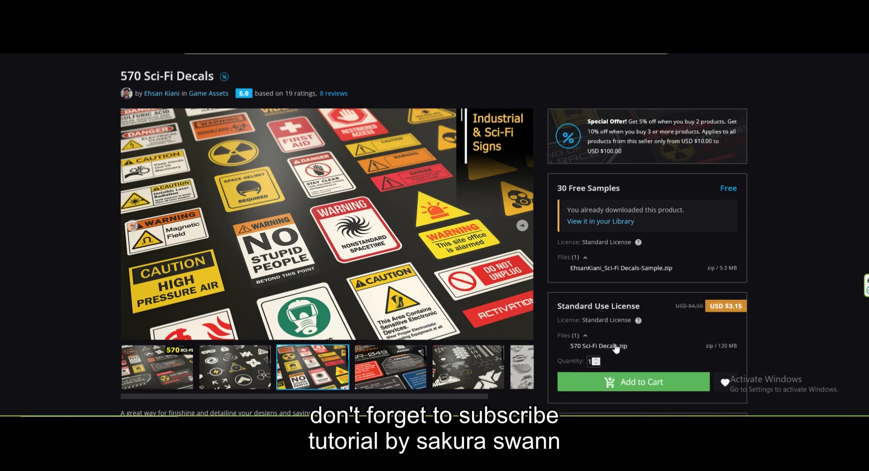
pyautogui.scroll(-1, 482, 267)
# Step through the remaining gallery images to the last one
pyautogui.click(522, 179)
pyautogui.click(522, 178)
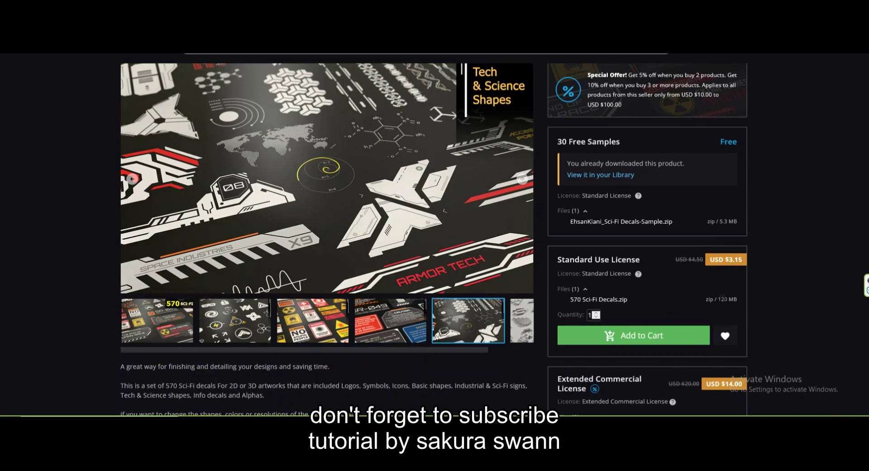
pyautogui.click(529, 315)
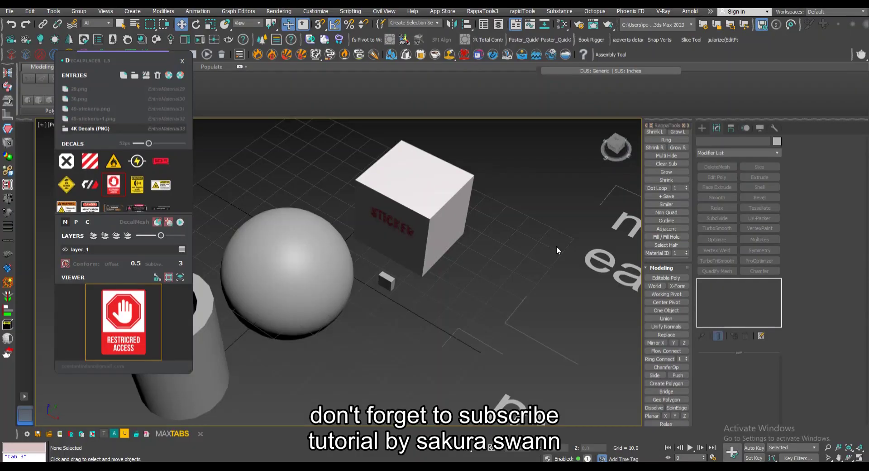
# Switch DecalPlacer from the 4K Decals library to the 30.png entry
pyautogui.scroll(3, 544, 267)
pyautogui.scroll(3, 568, 269)
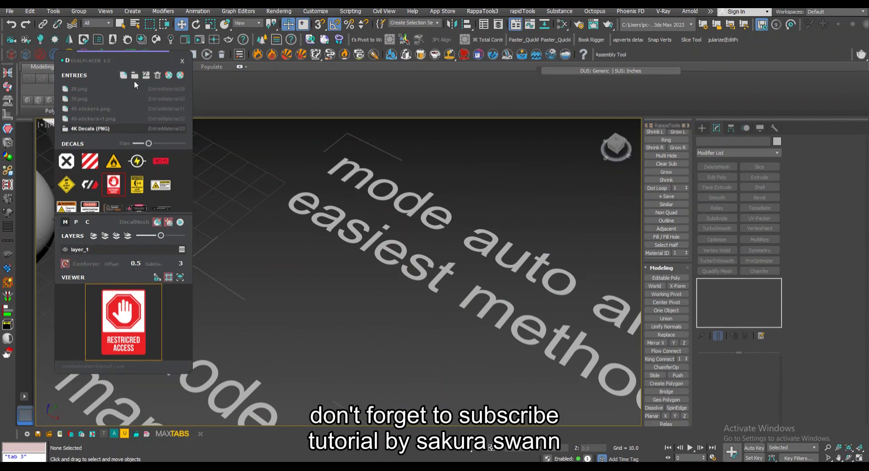
pyautogui.scroll(-2, 334, 273)
pyautogui.scroll(-2, 388, 207)
pyautogui.scroll(4, 382, 256)
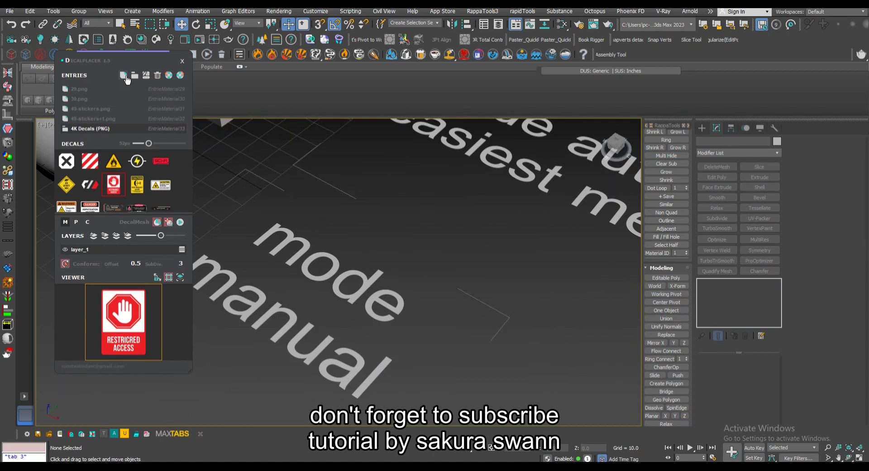
pyautogui.click(77, 99)
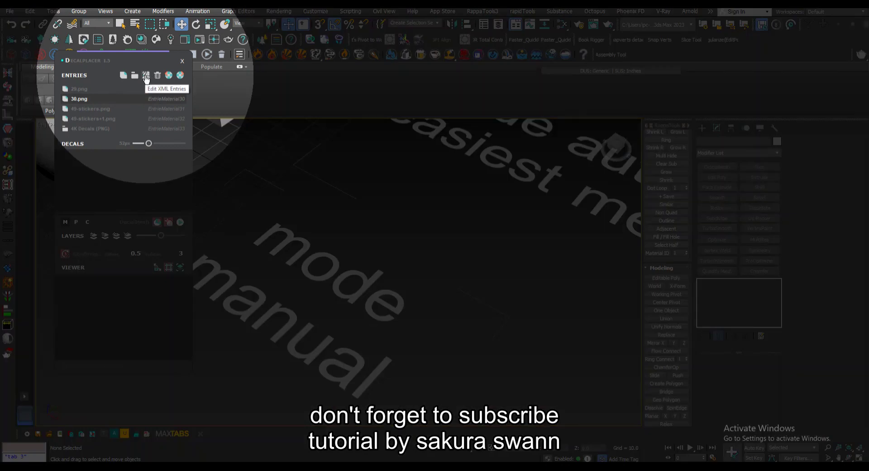
# Define one decal cell covering the whole gas-mask image in 30.png and save it to XML
pyautogui.click(158, 77)
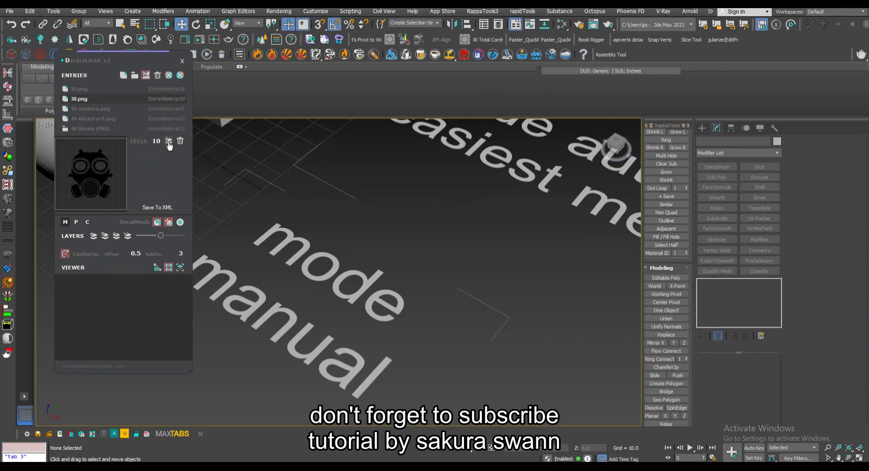
pyautogui.moveTo(114, 199); pyautogui.dragTo(119, 206)
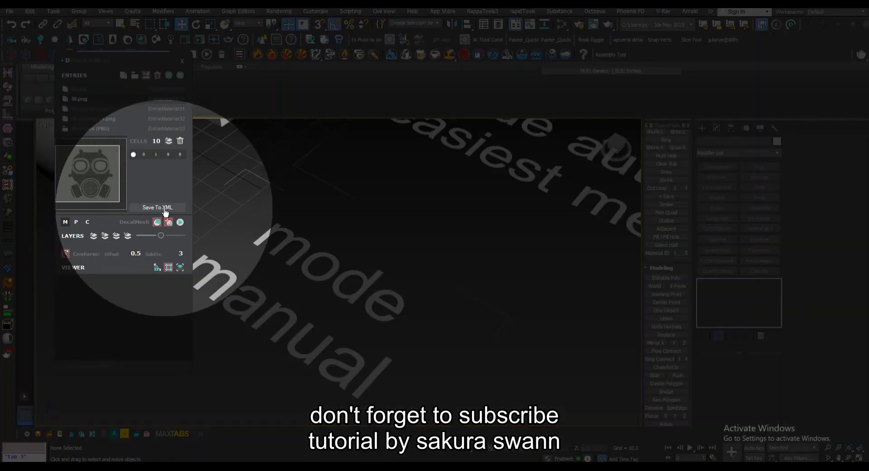
pyautogui.click(158, 206)
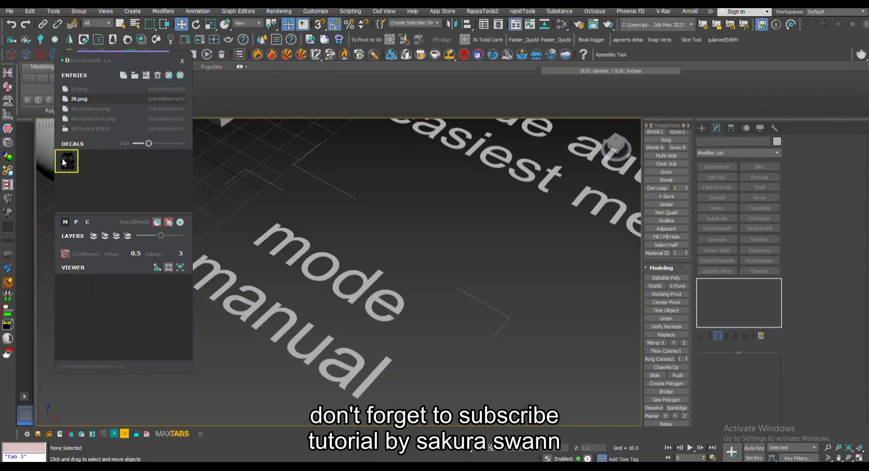
# Add layer_1, select the gas-mask decal, and cycle the decal mode back to M
pyautogui.click(62, 159)
pyautogui.click(72, 164)
pyautogui.click(157, 277)
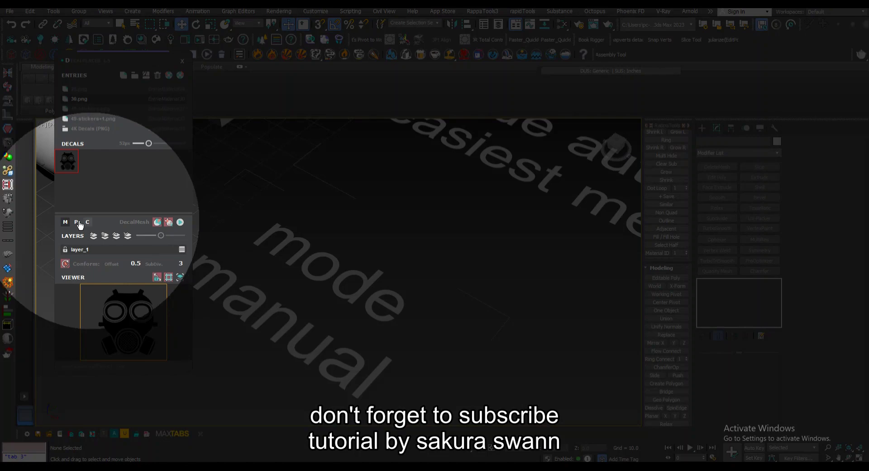
pyautogui.click(152, 224)
pyautogui.click(143, 221)
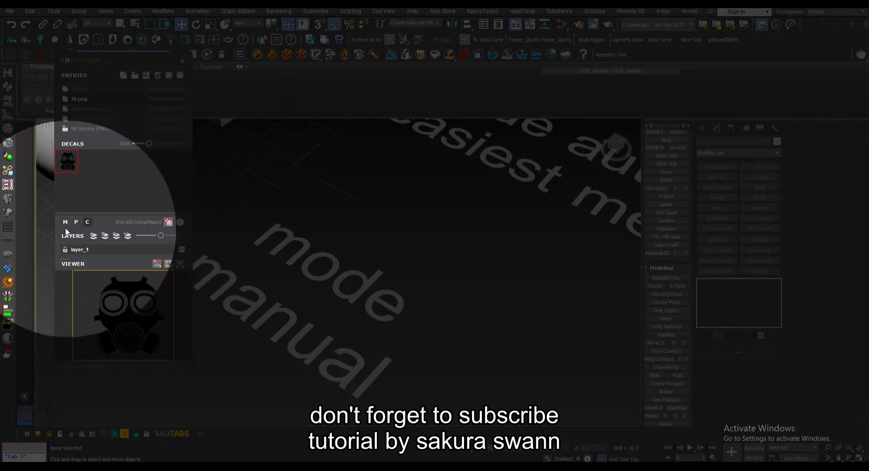
pyautogui.click(87, 223)
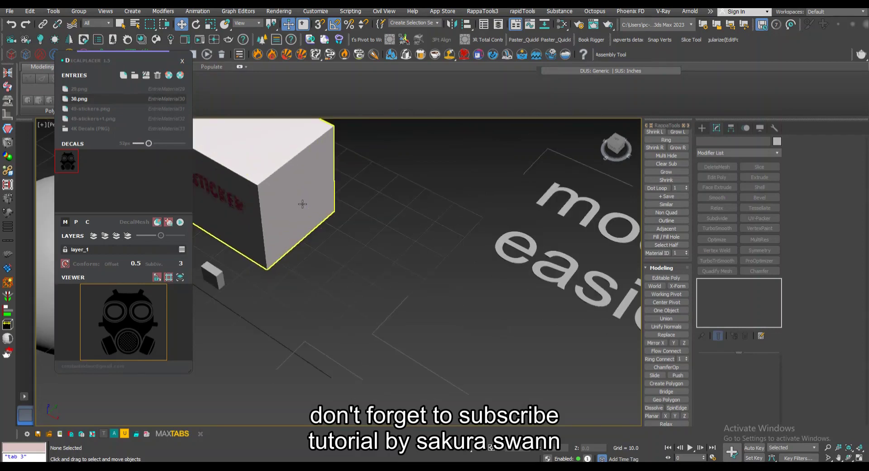
# Place the gas-mask decal on the cube's front face with DecalMesh and shrink it small
pyautogui.click(181, 249)
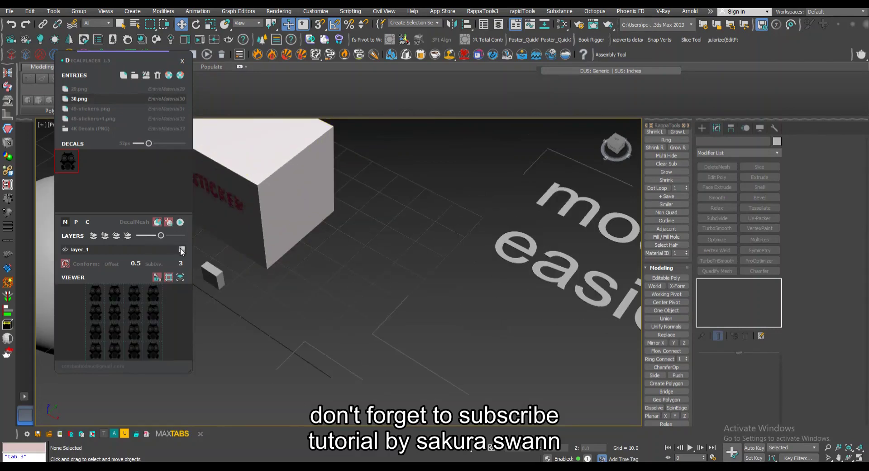
pyautogui.click(181, 249)
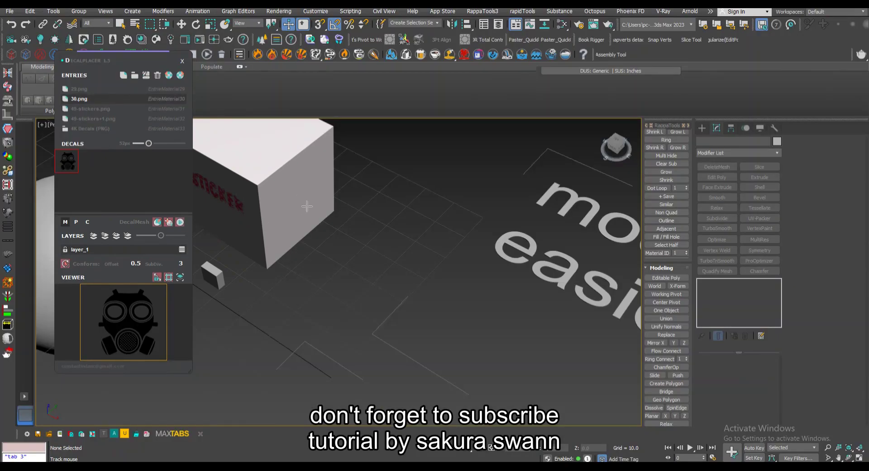
pyautogui.scroll(5, 307, 206)
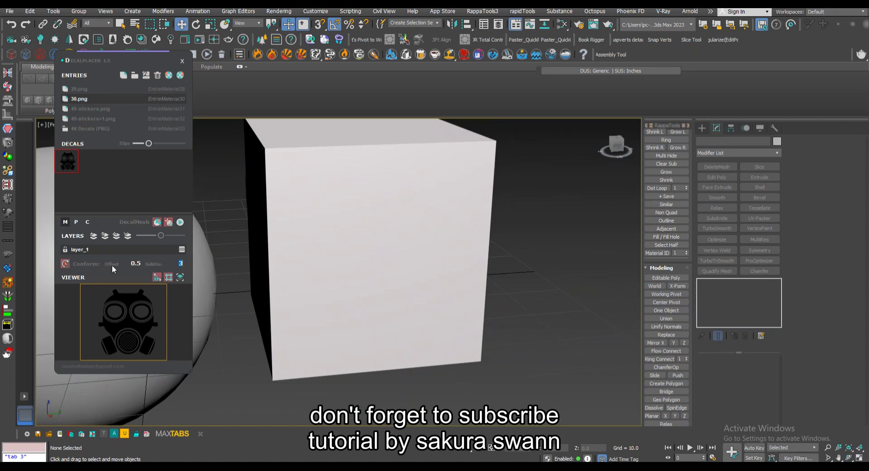
pyautogui.click(180, 222)
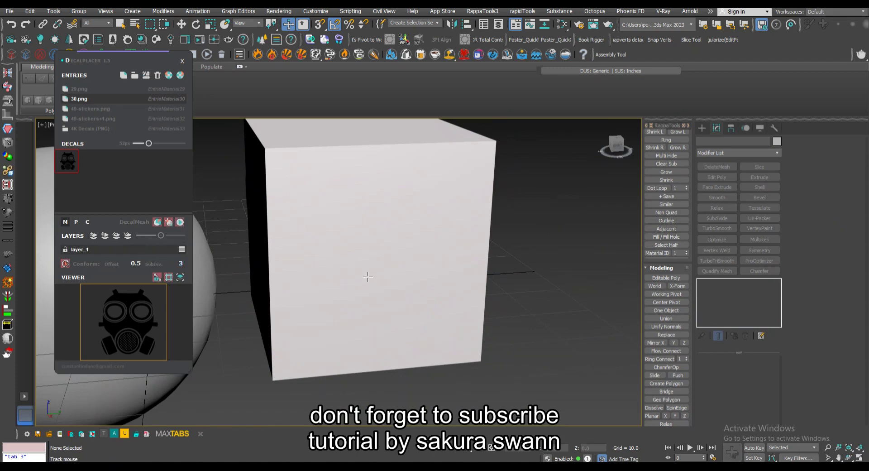
pyautogui.moveTo(381, 277); pyautogui.dragTo(481, 250)
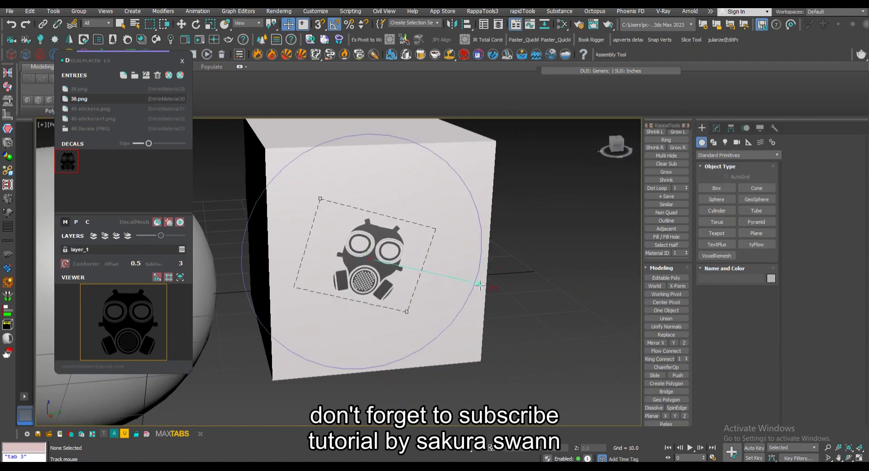
pyautogui.rightClick(341, 224)
pyautogui.moveTo(302, 214); pyautogui.dragTo(314, 213)
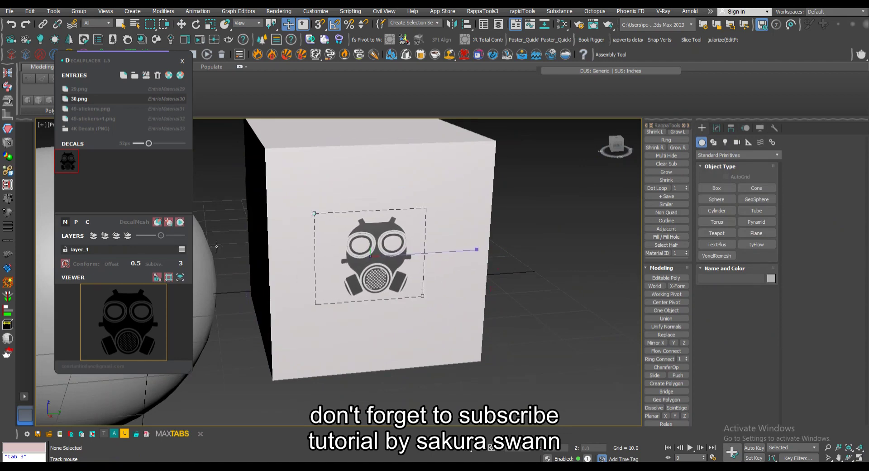
pyautogui.moveTo(317, 213); pyautogui.dragTo(318, 157)
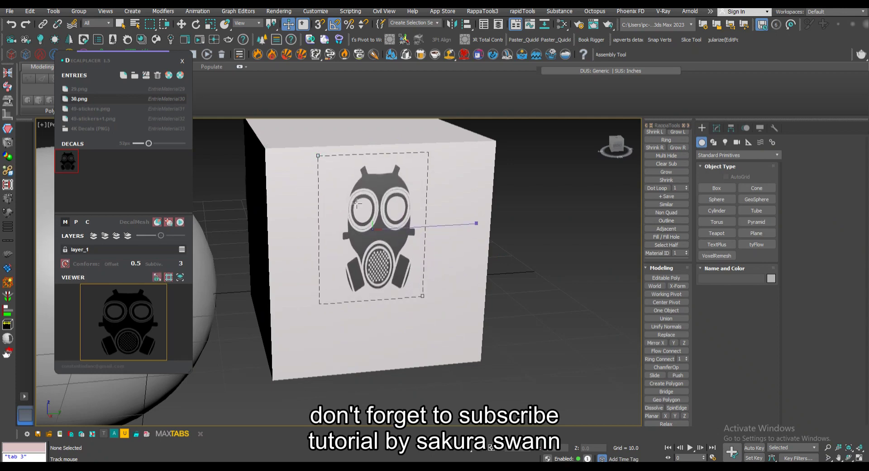
pyautogui.moveTo(322, 171); pyautogui.dragTo(322, 204)
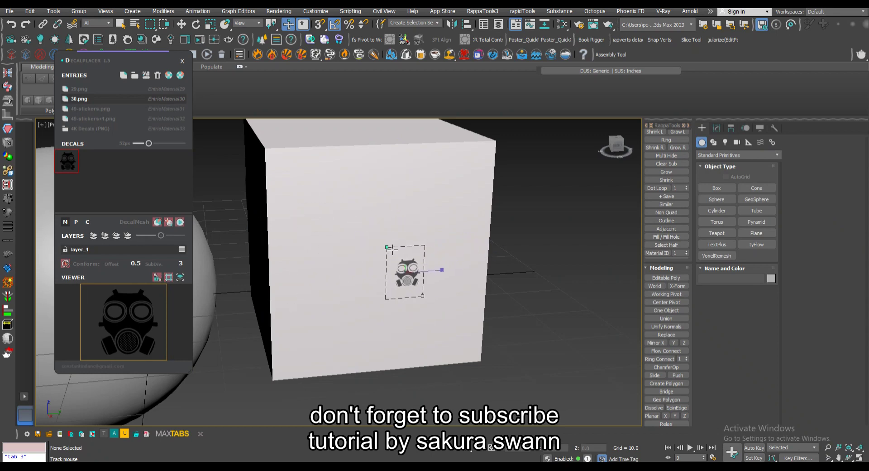
pyautogui.rightClick(438, 231)
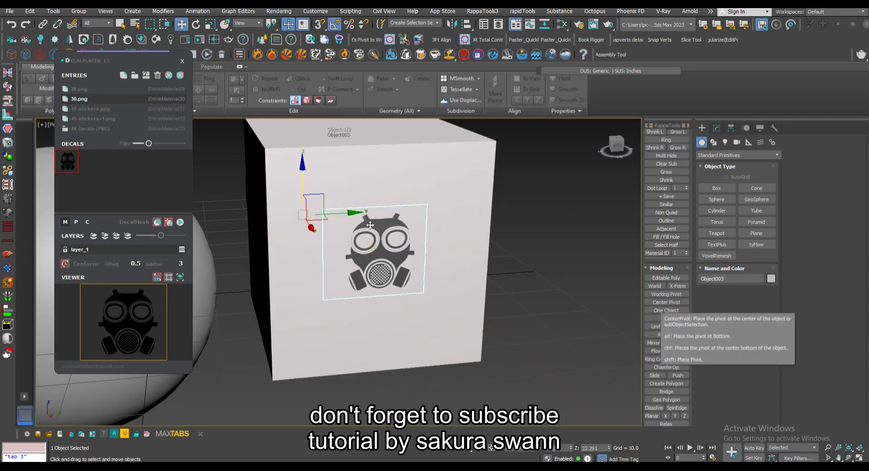
# Align the gas-mask decal to Box001, centring it on Y and Z
pyautogui.moveTo(353, 212); pyautogui.dragTo(566, 198)
pyautogui.click(469, 24)
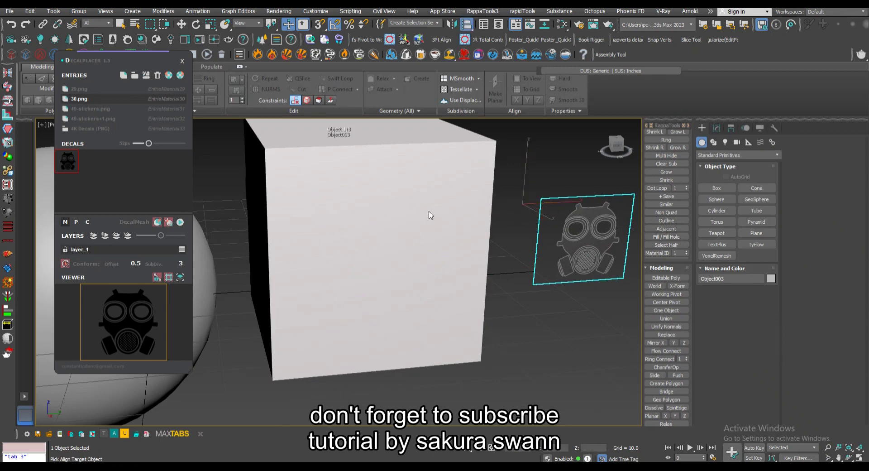
pyautogui.click(431, 213)
pyautogui.click(662, 186)
pyautogui.click(687, 187)
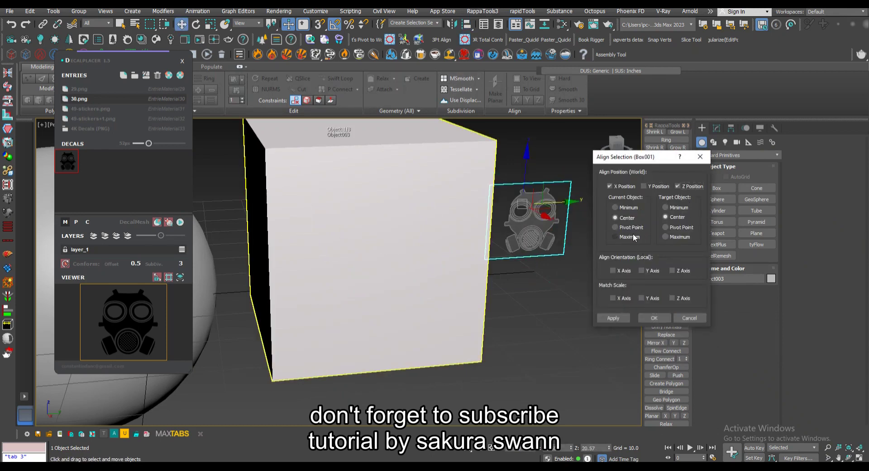
pyautogui.click(643, 187)
pyautogui.click(631, 187)
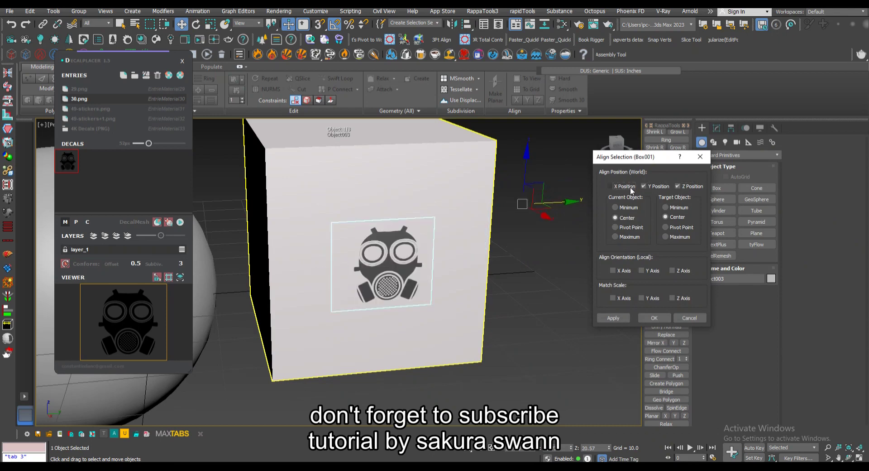
pyautogui.click(654, 317)
# Try sliding the decal along the cube surface, then undo back to the front face
pyautogui.moveTo(429, 261); pyautogui.dragTo(435, 259)
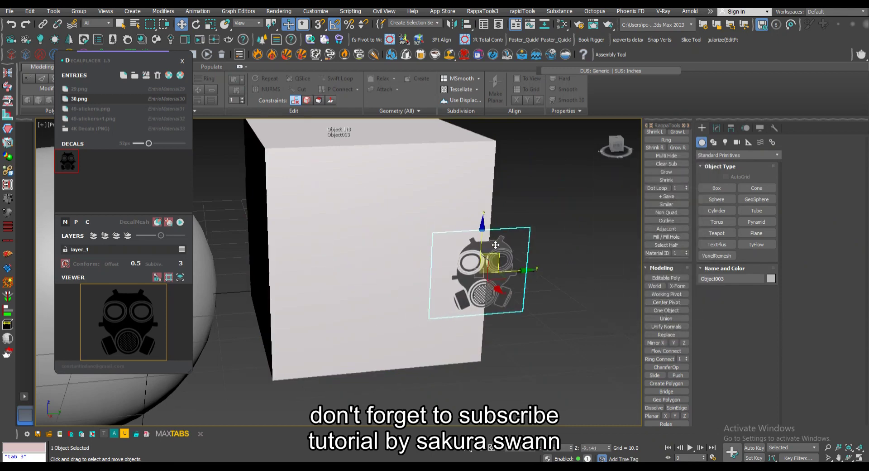
pyautogui.click(225, 24)
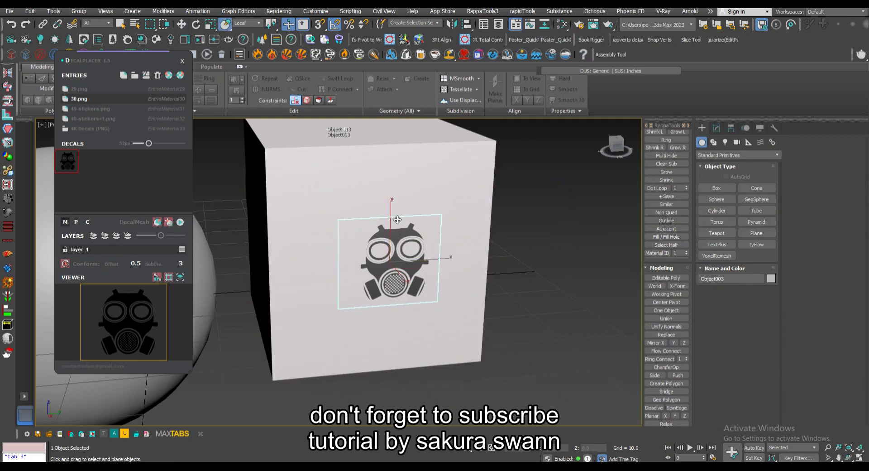
pyautogui.moveTo(389, 259)
pyautogui.mouseDown()
pyautogui.moveTo(261, 208)
pyautogui.moveTo(433, 225)
pyautogui.mouseUp()
pyautogui.press('w')
pyautogui.hotkey('ctrl', 'z')
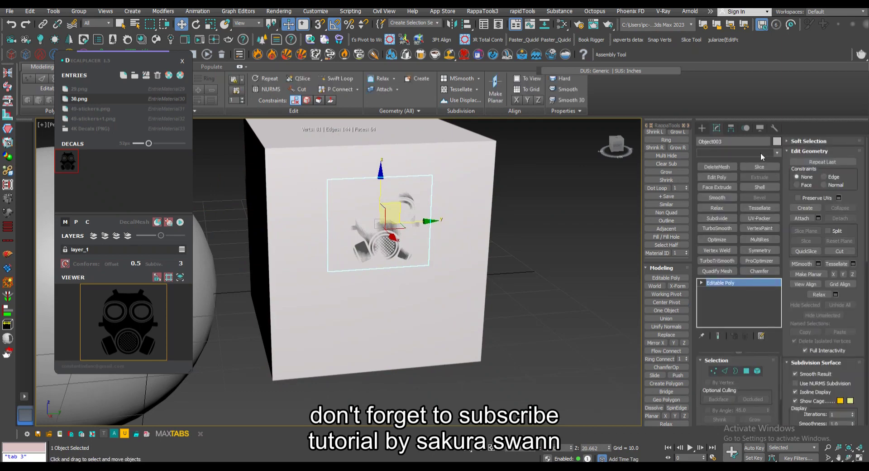
# Add a Push modifier to the decal with Push Value 0.4
pyautogui.click(760, 153)
pyautogui.scroll(-5, 761, 153)
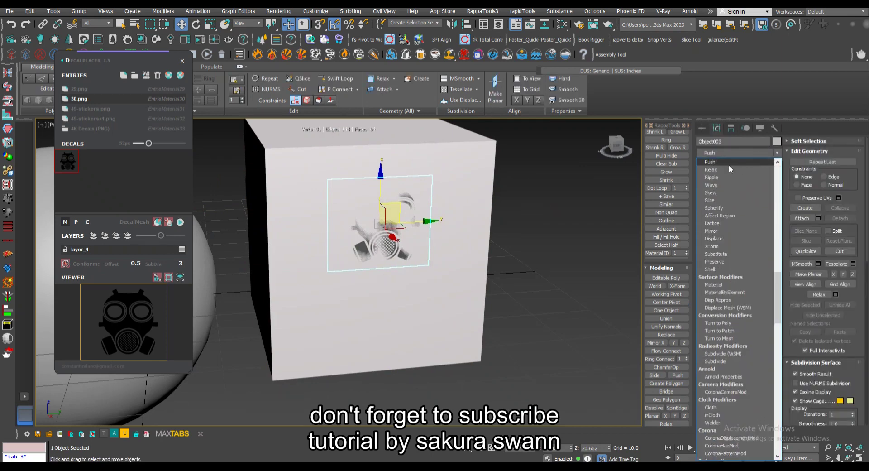
pyautogui.click(728, 165)
pyautogui.moveTo(773, 371); pyautogui.dragTo(773, 368)
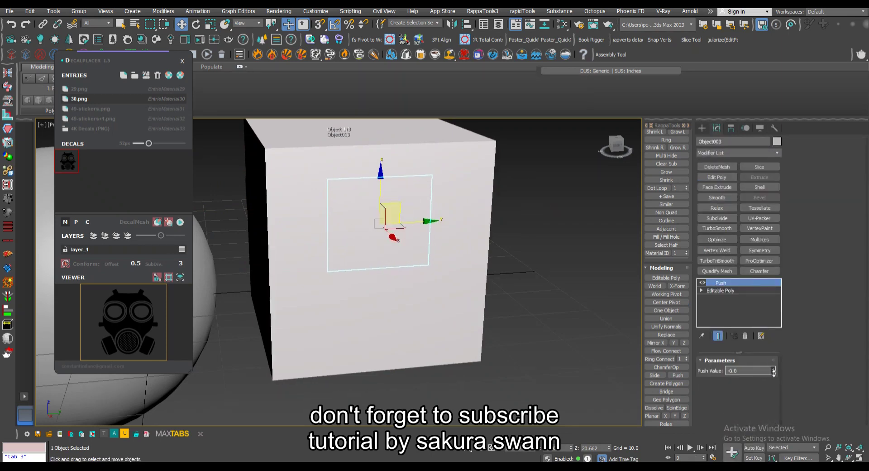
# Reposition the decal on the cube face with Select and Place
pyautogui.click(225, 24)
pyautogui.moveTo(389, 224)
pyautogui.mouseDown()
pyautogui.moveTo(305, 228)
pyautogui.moveTo(466, 248)
pyautogui.mouseUp()
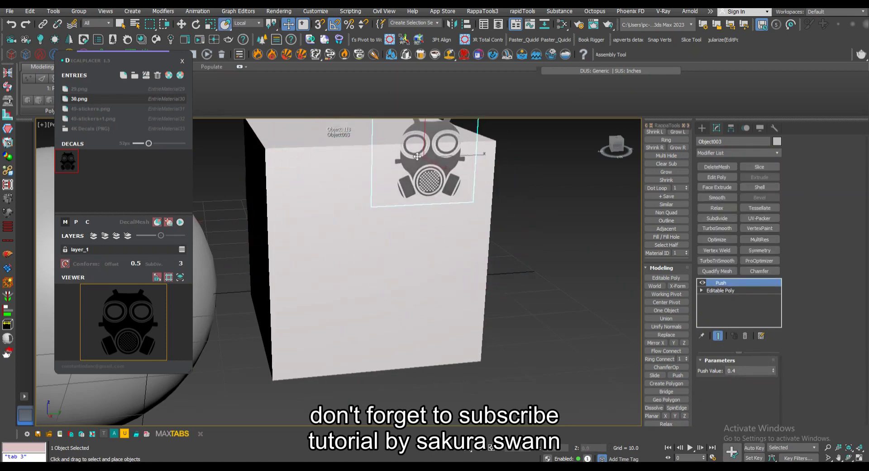
pyautogui.keyDown('alt'); pyautogui.moveTo(466, 248); pyautogui.dragTo(467, 252, button='middle'); pyautogui.keyUp('alt')
pyautogui.moveTo(466, 251); pyautogui.dragTo(440, 211)
pyautogui.keyDown('alt'); pyautogui.moveTo(440, 211); pyautogui.dragTo(318, 185, button='middle'); pyautogui.keyUp('alt')
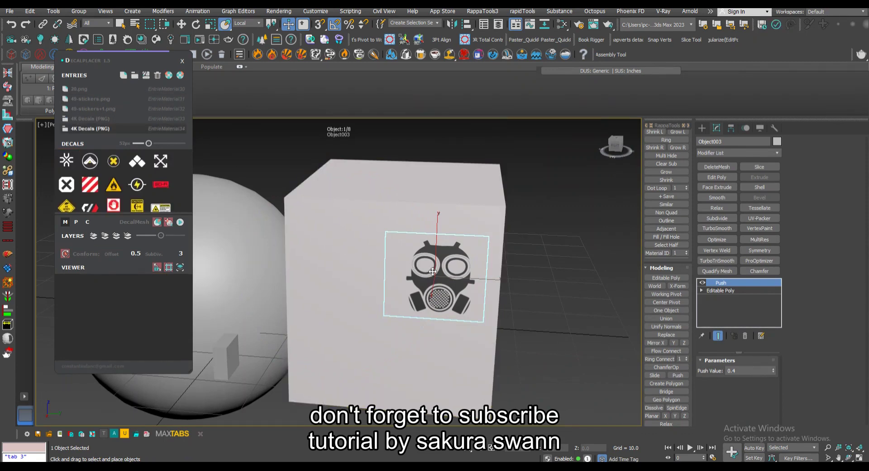
# Set the decal subdivision count to 1
pyautogui.scroll(5, 435, 269)
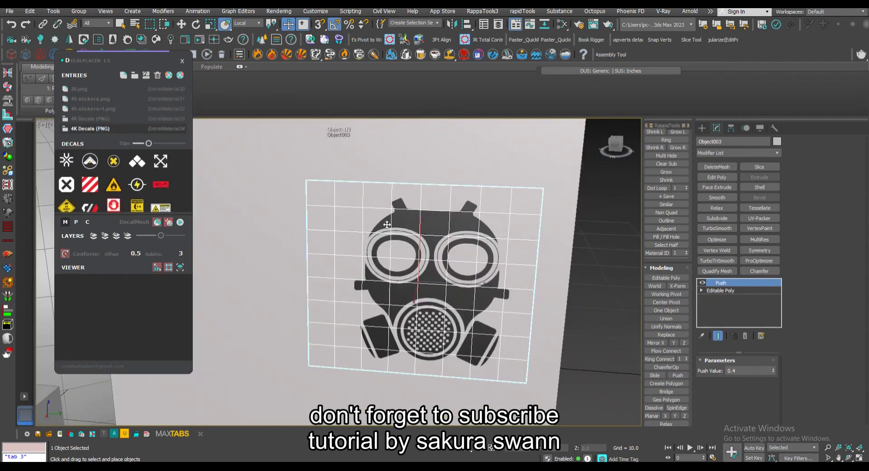
pyautogui.click(137, 161)
pyautogui.write('1')
pyautogui.press('Return')
# Choose the yellow X decal and place it on the box
pyautogui.click(93, 235)
pyautogui.click(113, 161)
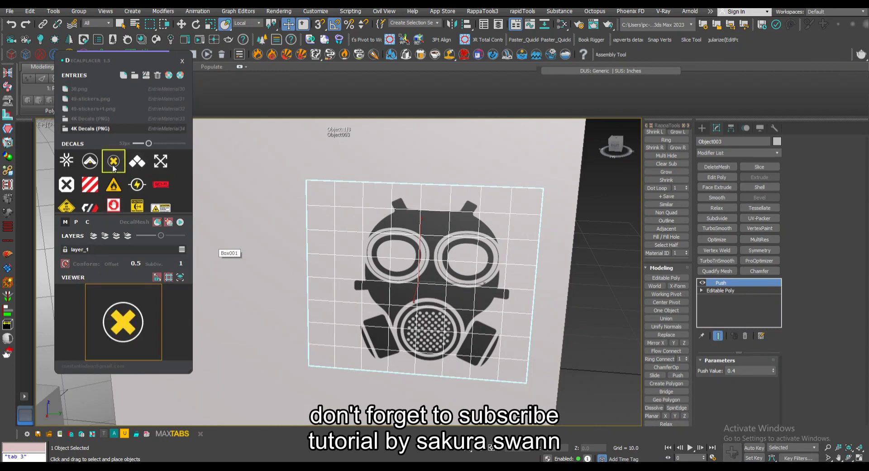
pyautogui.scroll(-5, 247, 245)
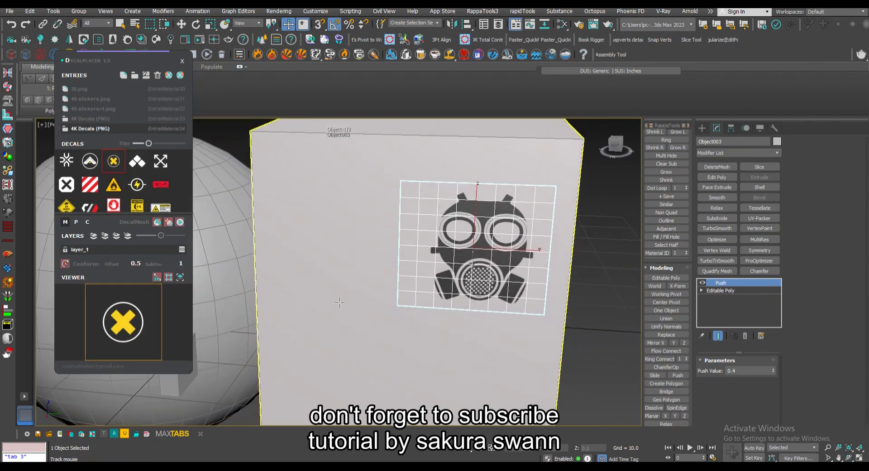
pyautogui.click(320, 272)
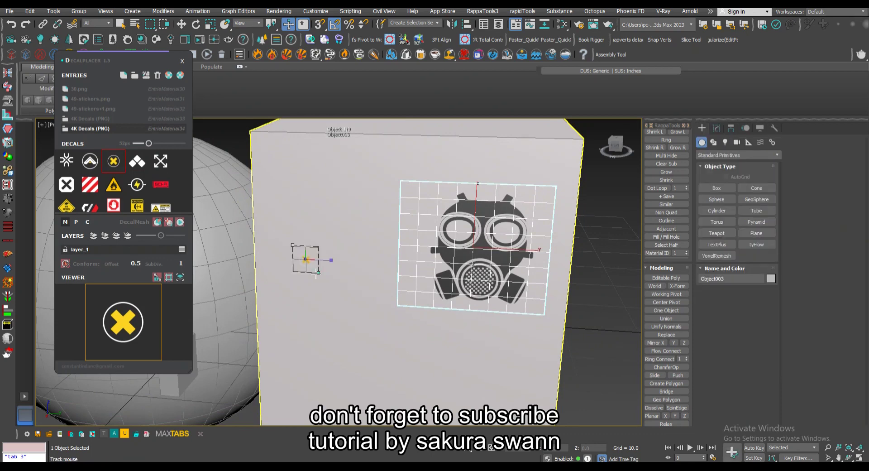
pyautogui.scroll(5, 324, 289)
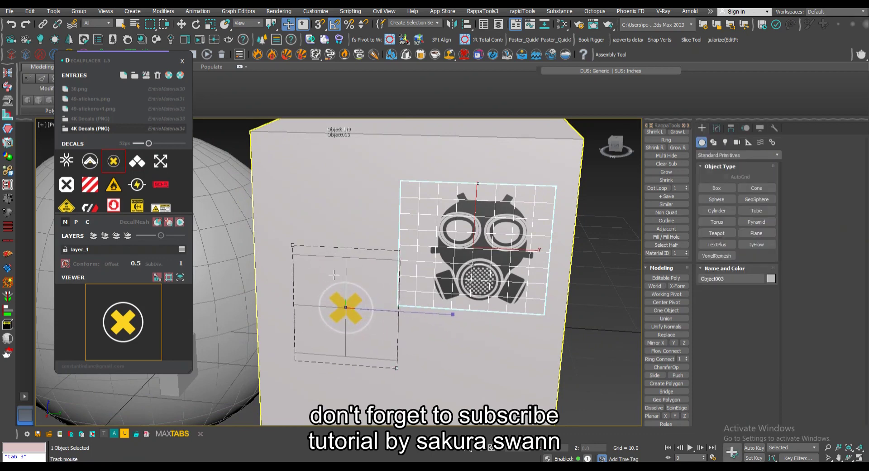
pyautogui.click(326, 306)
pyautogui.scroll(5, 281, 272)
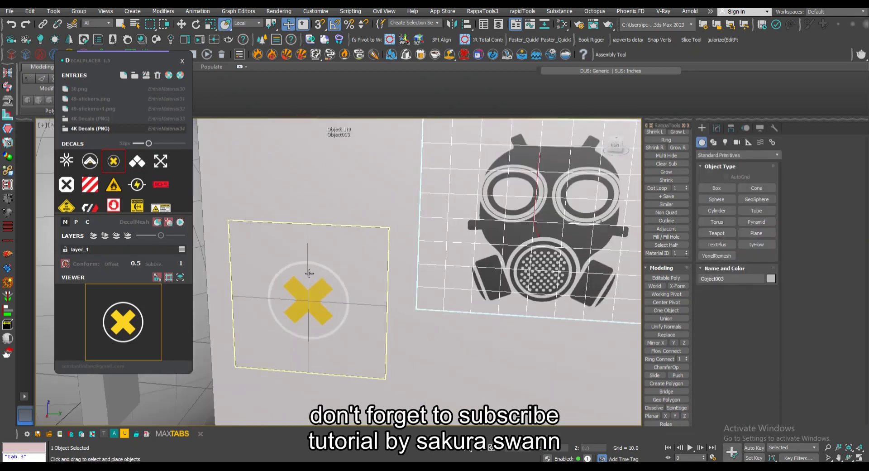
pyautogui.press('Tab')
# Place the flame warning-triangle decal on the box
pyautogui.click(114, 185)
pyautogui.click(327, 255)
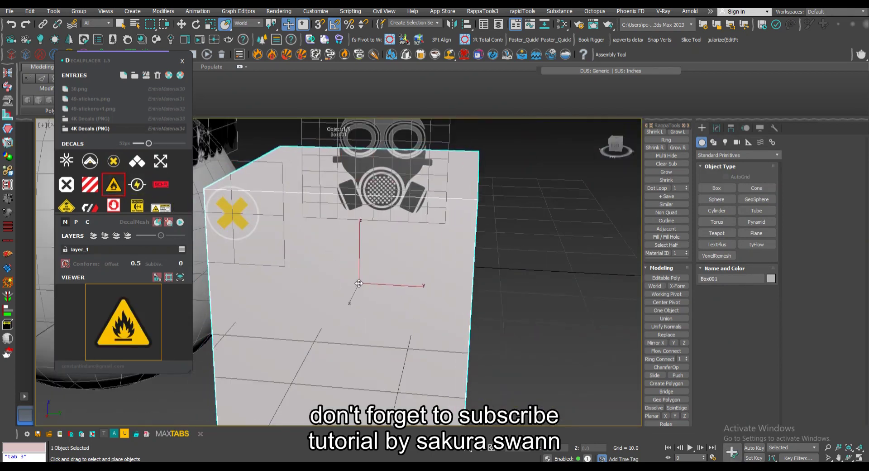
pyautogui.click(181, 223)
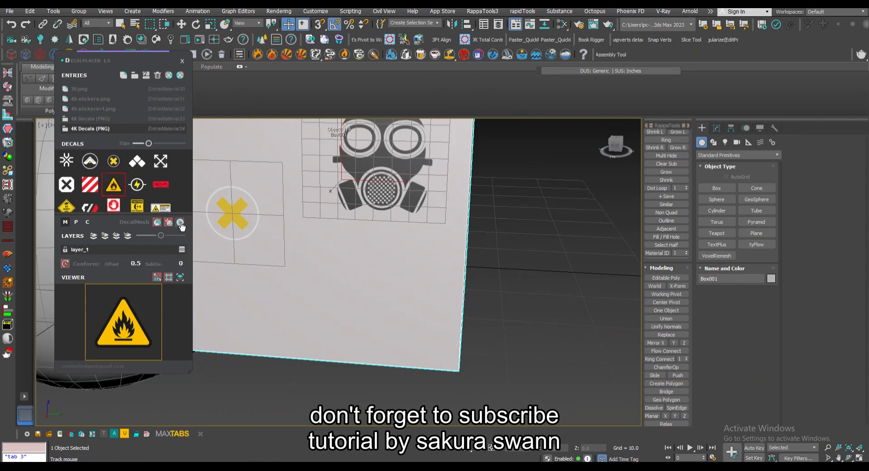
pyautogui.click(395, 314)
# Select the gas-mask decal and raise its Push value to 0.6
pyautogui.press('z')
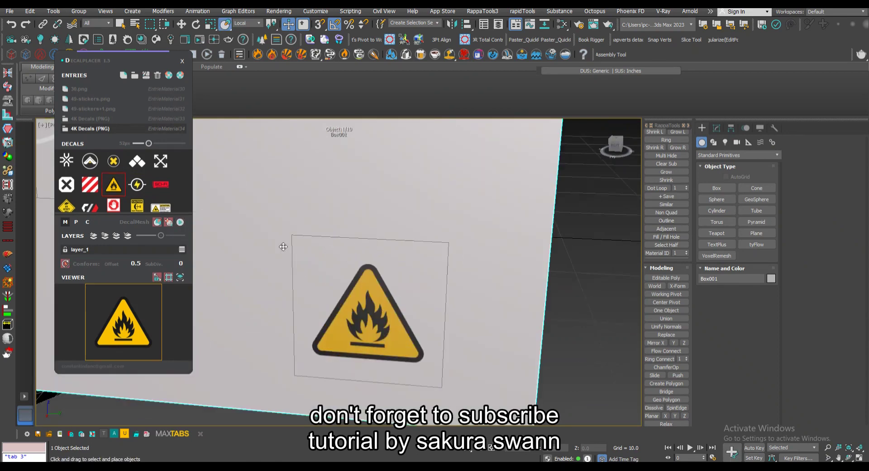
pyautogui.scroll(-5, 471, 326)
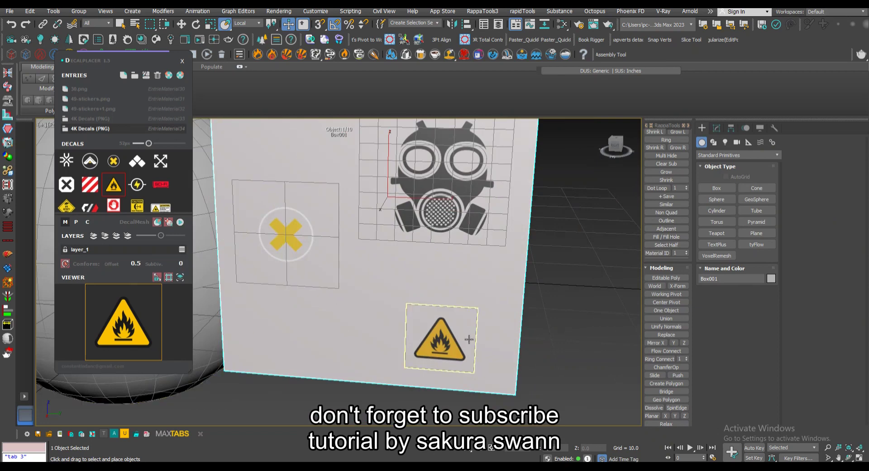
pyautogui.click(317, 231)
pyautogui.press('z')
pyautogui.scroll(-3, 324, 281)
pyautogui.scroll(-3, 324, 280)
pyautogui.click(414, 259)
pyautogui.press('z')
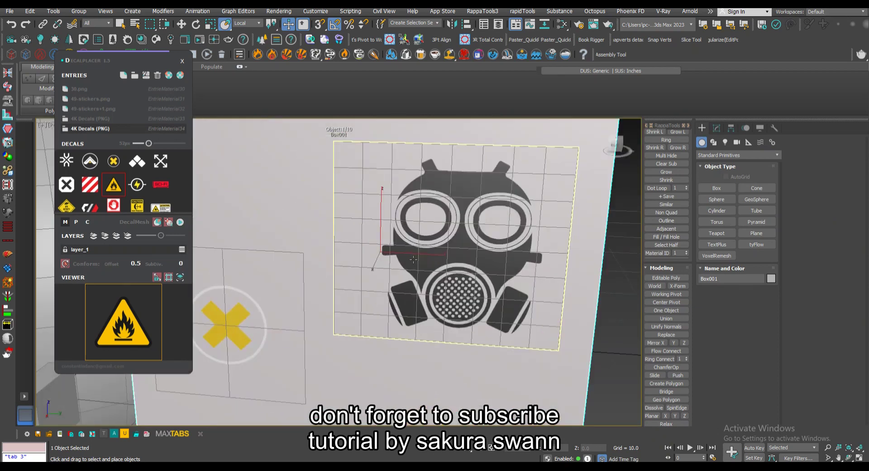
pyautogui.click(413, 259)
pyautogui.click(716, 128)
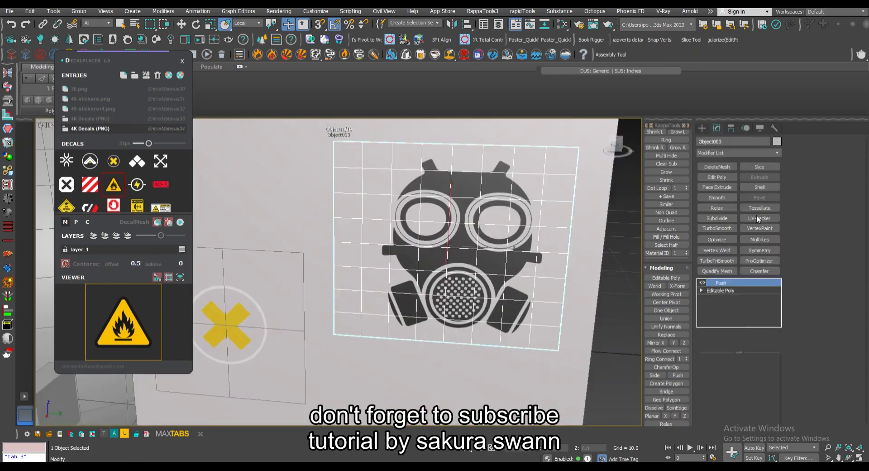
pyautogui.moveTo(772, 371); pyautogui.dragTo(773, 360)
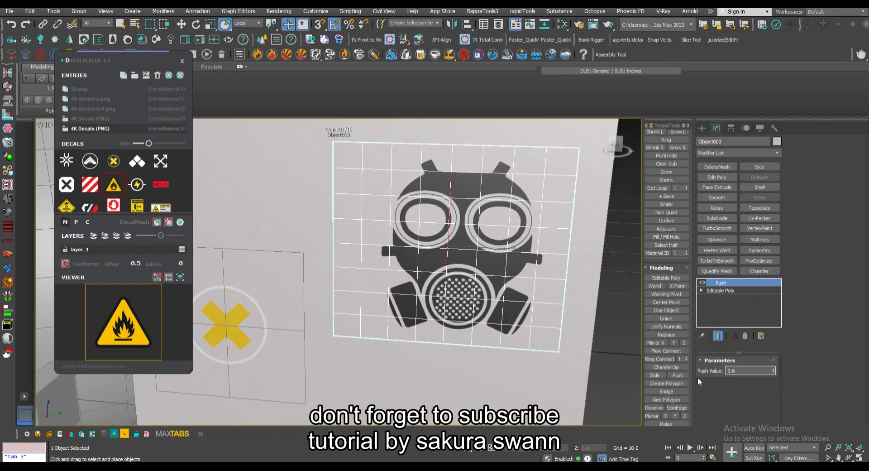
# Select the yellow X decal
pyautogui.click(311, 268)
pyautogui.scroll(-2, 310, 268)
pyautogui.scroll(2, 341, 267)
pyautogui.click(341, 267)
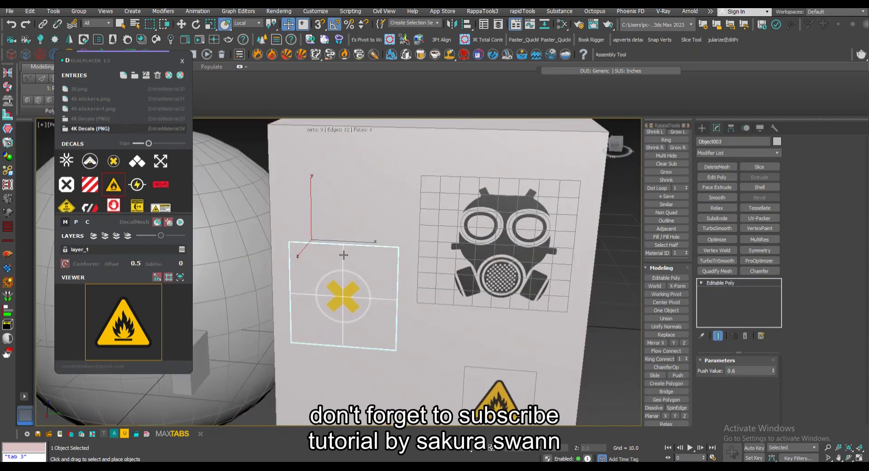
pyautogui.scroll(-5, 341, 272)
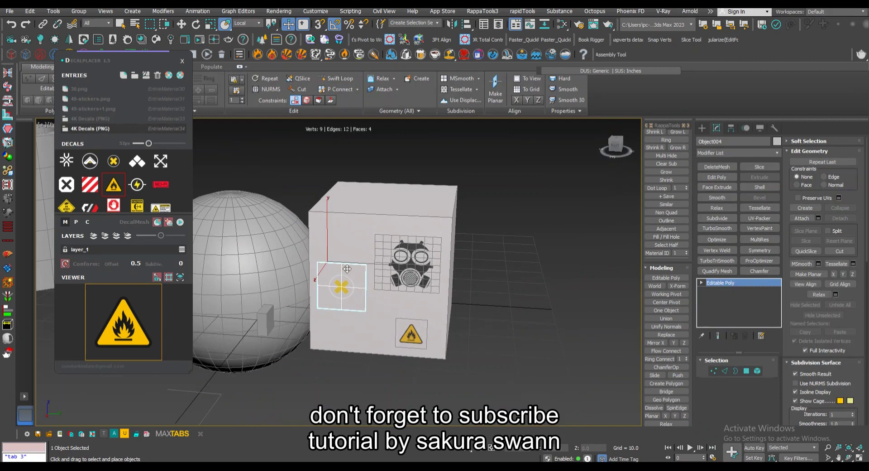
# Slide the yellow X decal onto the box's right face, centre its pivot, and nudge it
pyautogui.scroll(2, 348, 257)
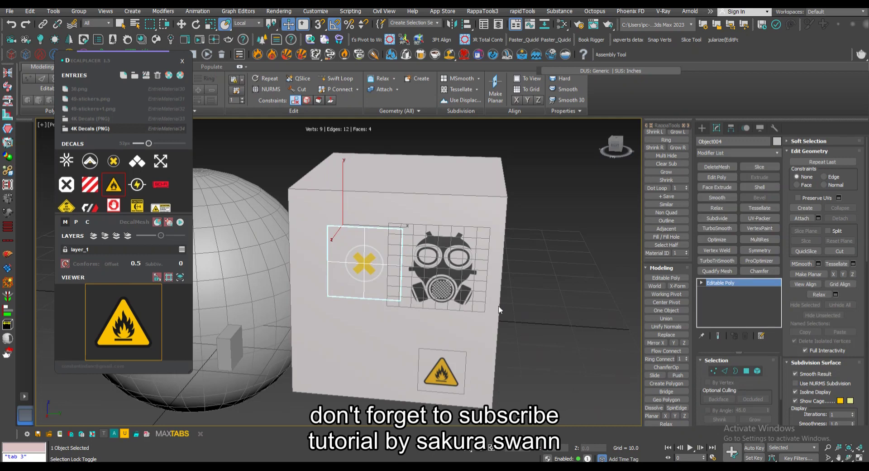
pyautogui.keyDown('alt'); pyautogui.moveTo(498, 305); pyautogui.dragTo(348, 244, button='middle'); pyautogui.keyUp('alt')
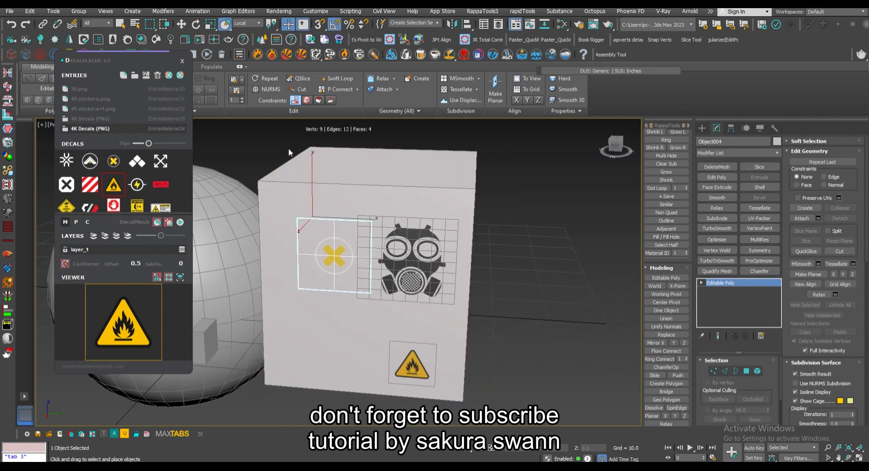
pyautogui.moveTo(327, 253)
pyautogui.mouseDown()
pyautogui.moveTo(335, 206)
pyautogui.moveTo(460, 271)
pyautogui.mouseUp()
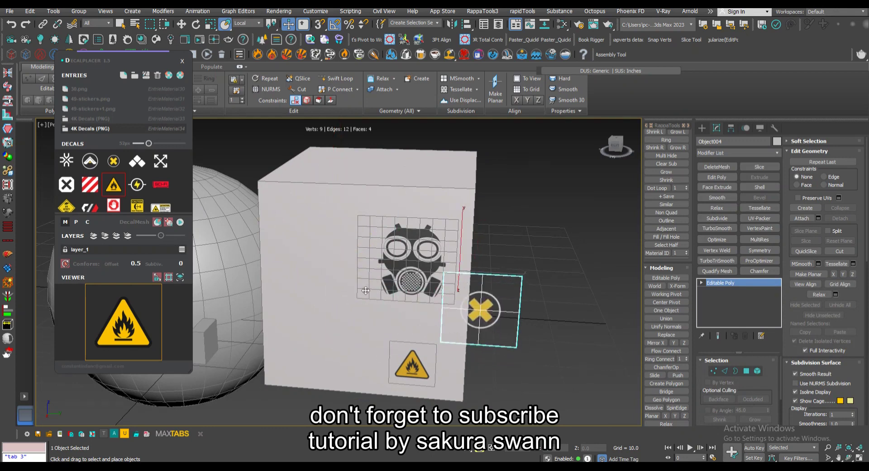
pyautogui.keyDown('alt'); pyautogui.moveTo(375, 288); pyautogui.dragTo(467, 274, button='middle'); pyautogui.keyUp('alt')
pyautogui.moveTo(466, 274)
pyautogui.mouseDown()
pyautogui.moveTo(495, 286)
pyautogui.moveTo(524, 267)
pyautogui.mouseUp()
pyautogui.click(662, 302)
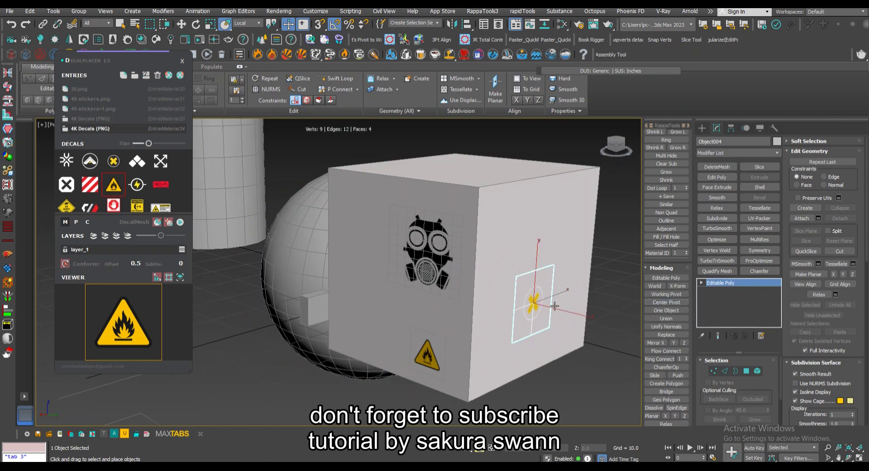
pyautogui.press('w')
pyautogui.moveTo(572, 312); pyautogui.dragTo(567, 312)
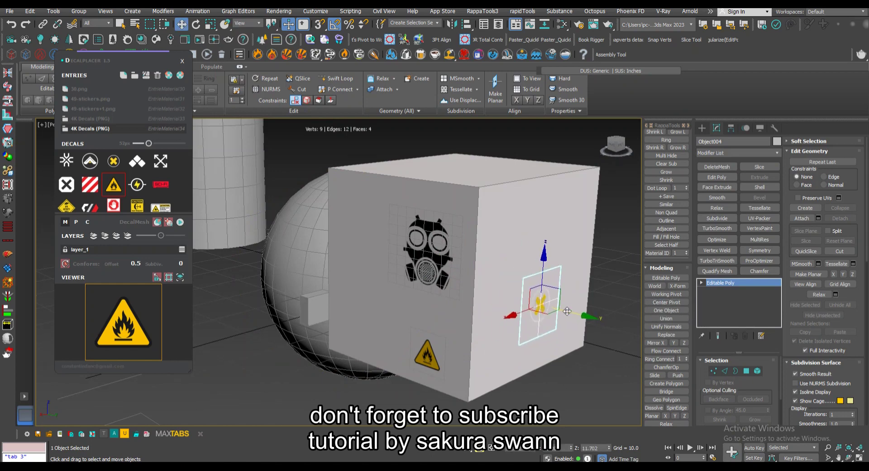
pyautogui.moveTo(434, 350)
pyautogui.keyDown('alt'); pyautogui.mouseDown(button='middle')
pyautogui.moveTo(376, 299)
pyautogui.moveTo(368, 327)
pyautogui.moveTo(413, 319)
pyautogui.mouseUp(button='middle'); pyautogui.keyUp('alt')
# Select the sphere
pyautogui.click(367, 327)
pyautogui.scroll(2, 367, 326)
pyautogui.scroll(-2, 368, 326)
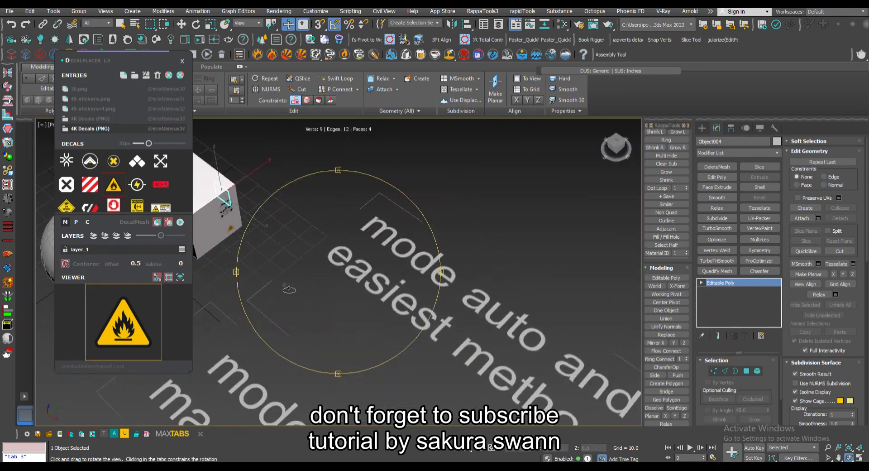
# Pan over to the cylinder and sphere and select the sphere
pyautogui.click(413, 319)
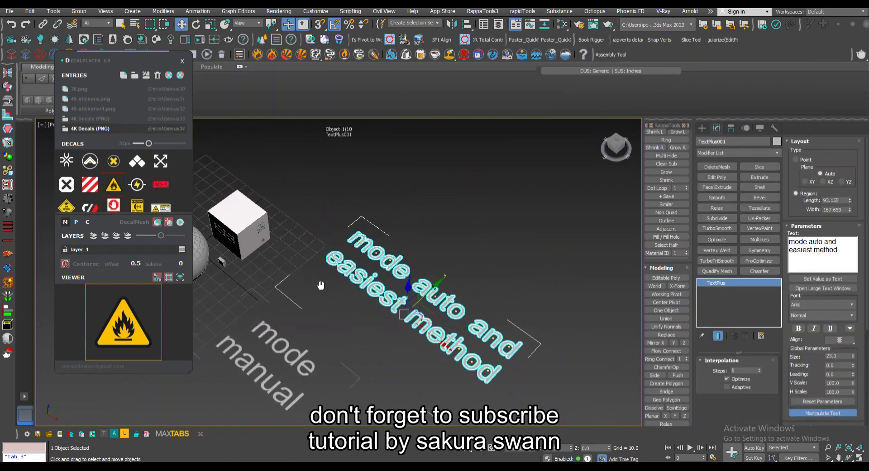
pyautogui.moveTo(284, 346); pyautogui.dragTo(388, 328, button='middle')
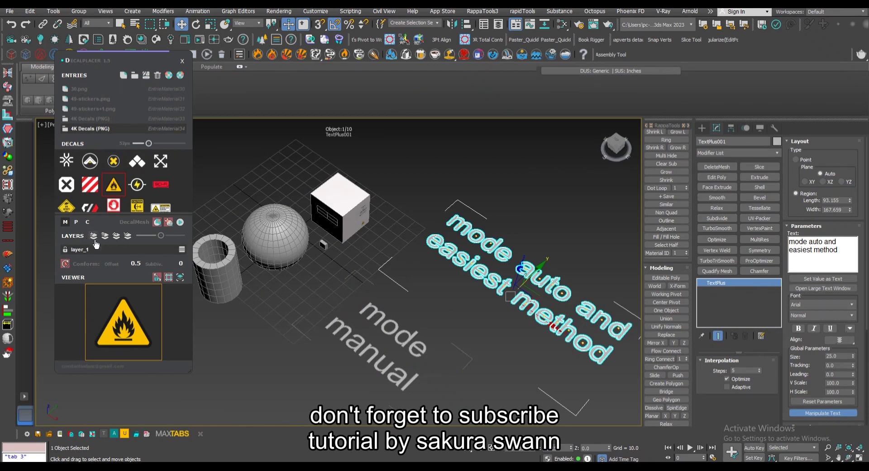
pyautogui.scroll(4, 316, 253)
pyautogui.scroll(2, 381, 262)
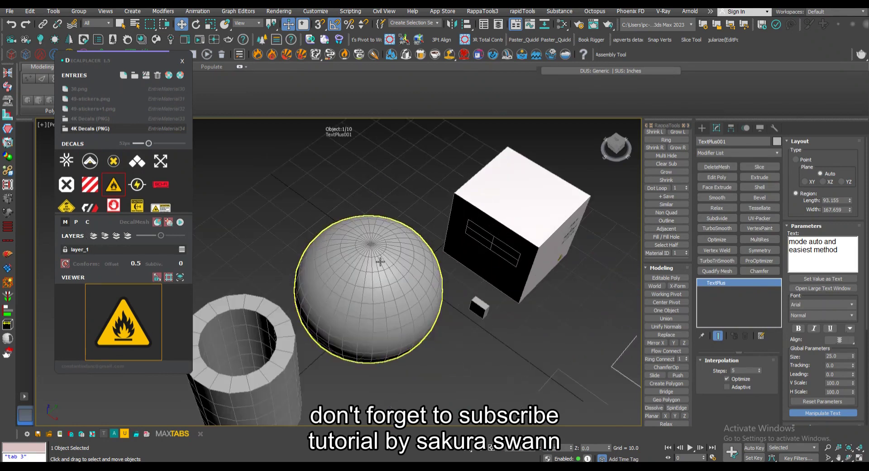
pyautogui.click(315, 245)
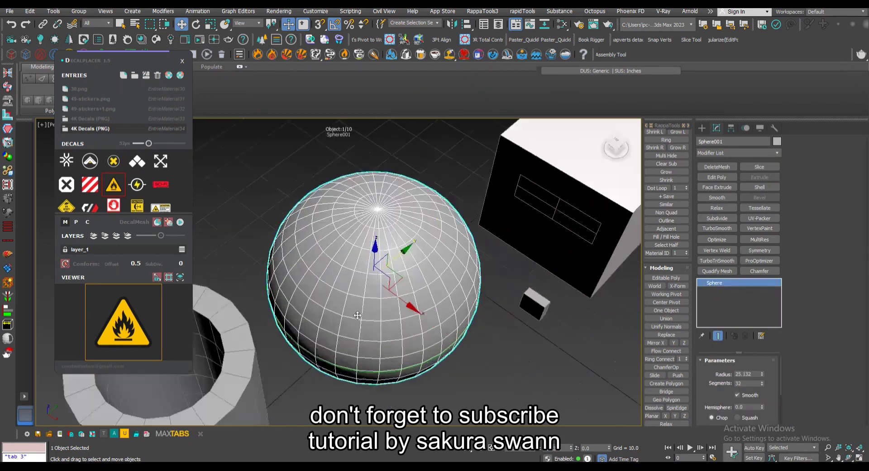
pyautogui.scroll(2, 325, 253)
pyautogui.keyDown('alt'); pyautogui.moveTo(335, 258); pyautogui.dragTo(367, 271, button='middle'); pyautogui.keyUp('alt')
pyautogui.scroll(2, 372, 254)
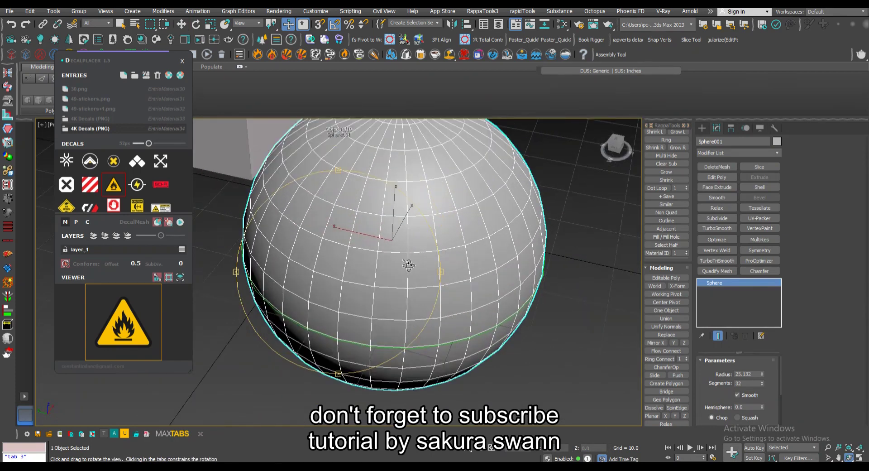
# Toggle Conform and choose the laser Caution decal for DecalMesh placement
pyautogui.click(65, 263)
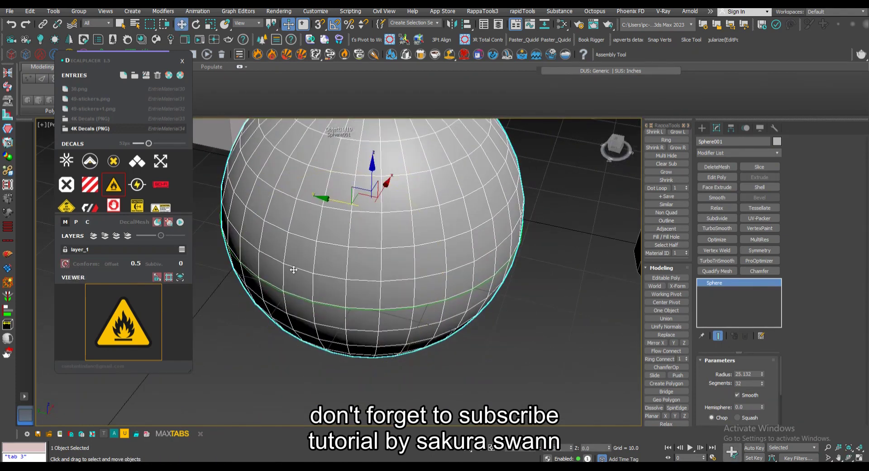
pyautogui.click(164, 205)
pyautogui.click(180, 222)
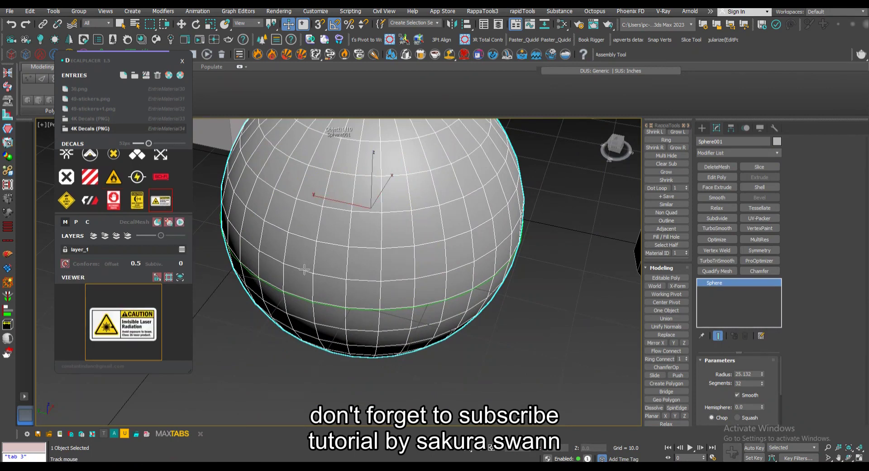
pyautogui.moveTo(345, 286); pyautogui.dragTo(374, 290)
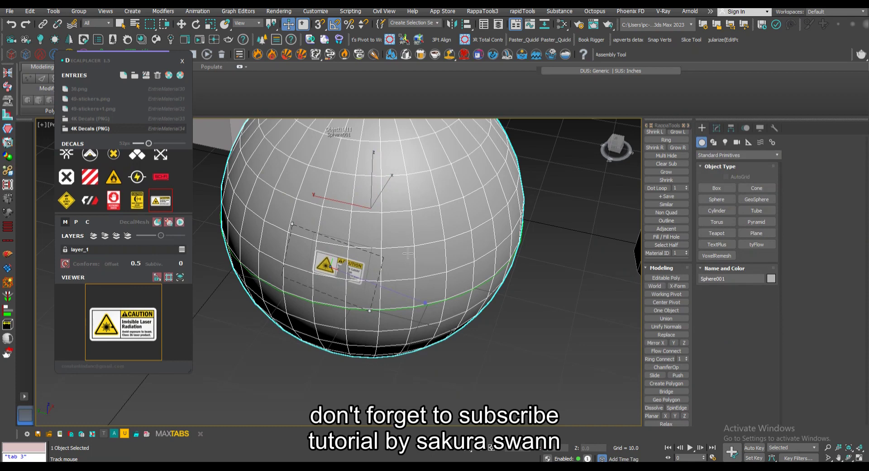
pyautogui.rightClick(343, 267)
pyautogui.scroll(5, 342, 267)
pyautogui.scroll(-6, 342, 267)
pyautogui.scroll(3, 369, 274)
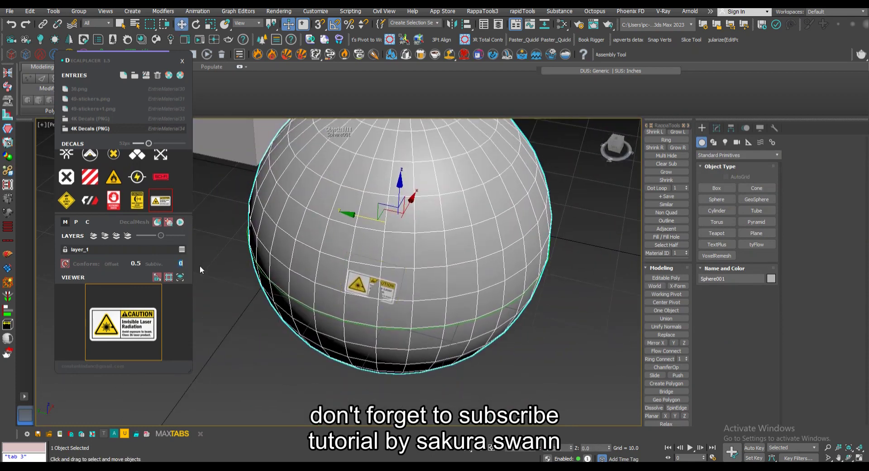
pyautogui.click(180, 222)
pyautogui.moveTo(322, 269); pyautogui.dragTo(331, 305)
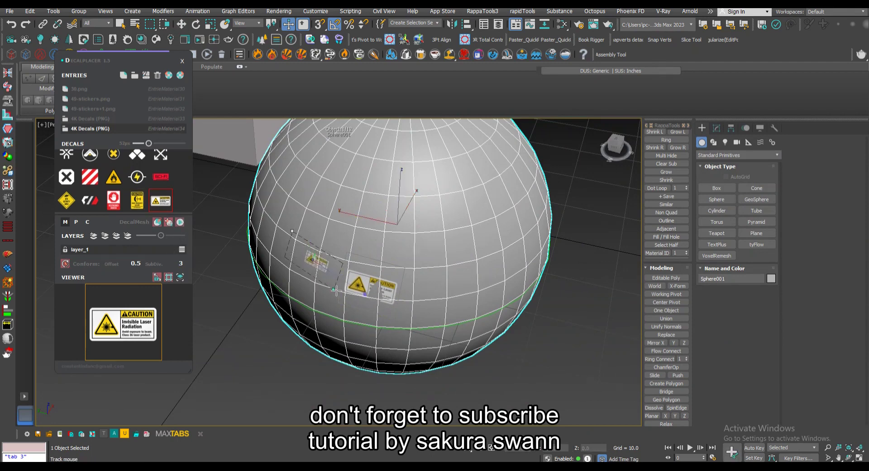
pyautogui.scroll(3, 318, 256)
pyautogui.moveTo(317, 272)
pyautogui.keyDown('alt'); pyautogui.mouseDown(button='middle')
pyautogui.moveTo(313, 300)
pyautogui.moveTo(349, 295)
pyautogui.moveTo(452, 228)
pyautogui.mouseUp(button='middle'); pyautogui.keyUp('alt')
pyautogui.scroll(-3, 313, 300)
pyautogui.scroll(2, 350, 295)
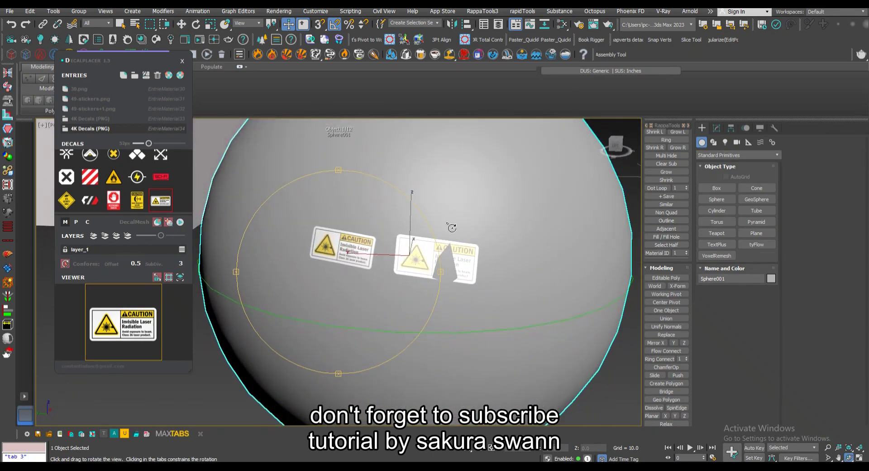
pyautogui.press('w')
pyautogui.scroll(-3, 392, 268)
pyautogui.click(330, 274)
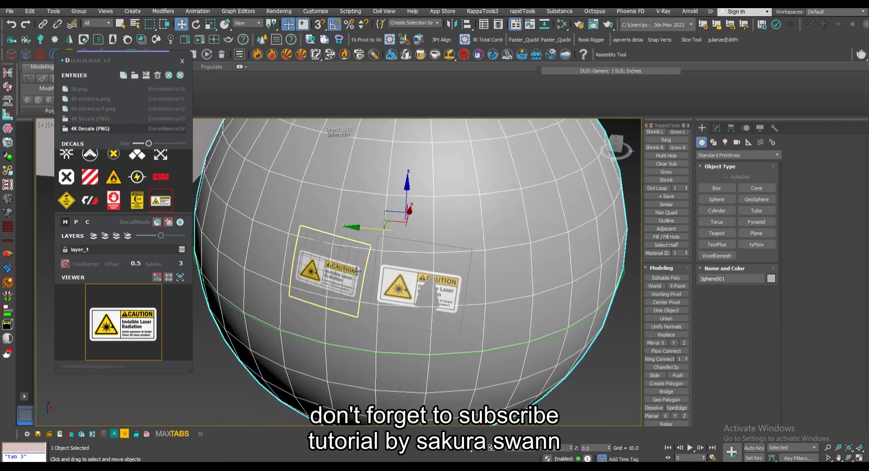
pyautogui.scroll(4, 343, 249)
pyautogui.click(481, 278)
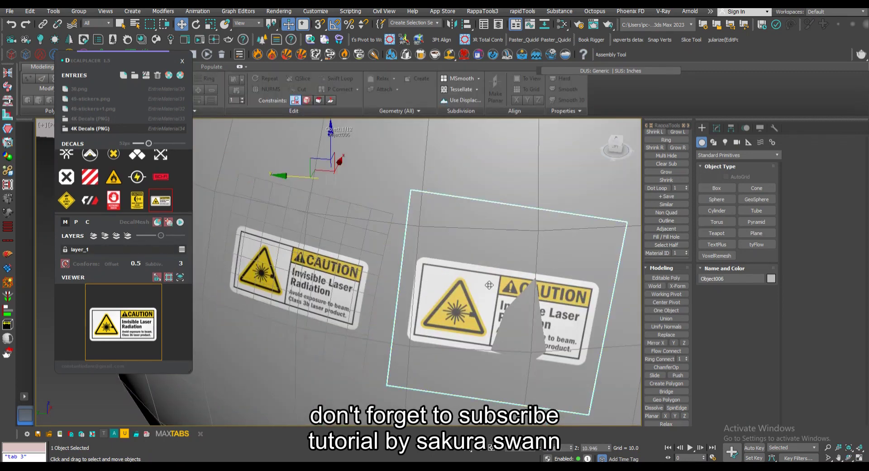
pyautogui.scroll(-4, 489, 285)
pyautogui.moveTo(375, 267); pyautogui.dragTo(316, 257, button='middle')
pyautogui.keyDown('ctrl'); pyautogui.click(336, 263); pyautogui.keyUp('ctrl')
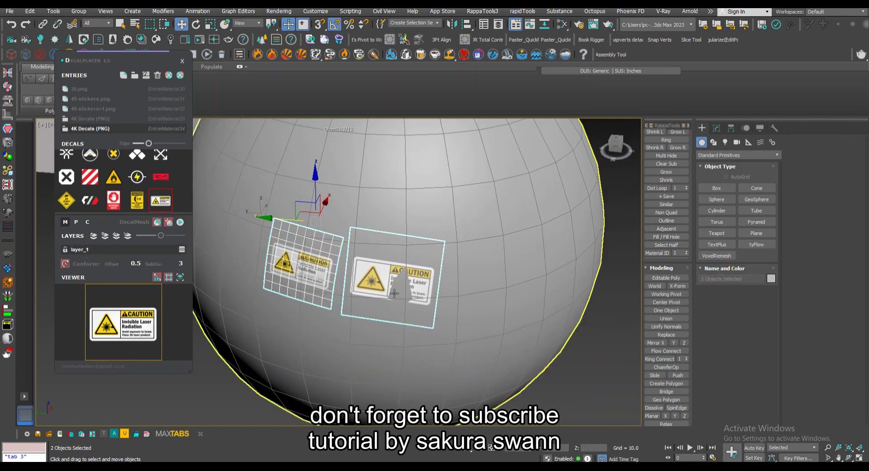
pyautogui.scroll(-3, 394, 294)
pyautogui.scroll(-2, 369, 281)
pyautogui.press('Delete')
pyautogui.click(324, 261)
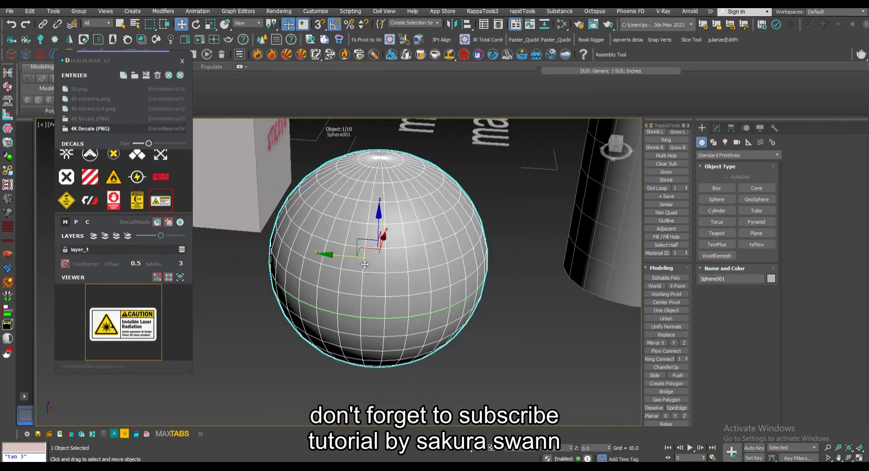
# Raise the sphere to 71 segments and place a laser Caution decal on its upper front
pyautogui.click(716, 128)
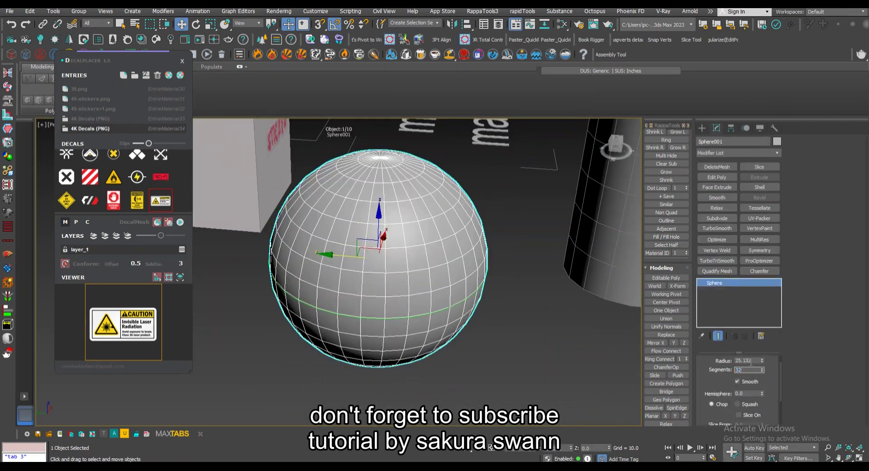
pyautogui.moveTo(763, 369); pyautogui.dragTo(757, 351)
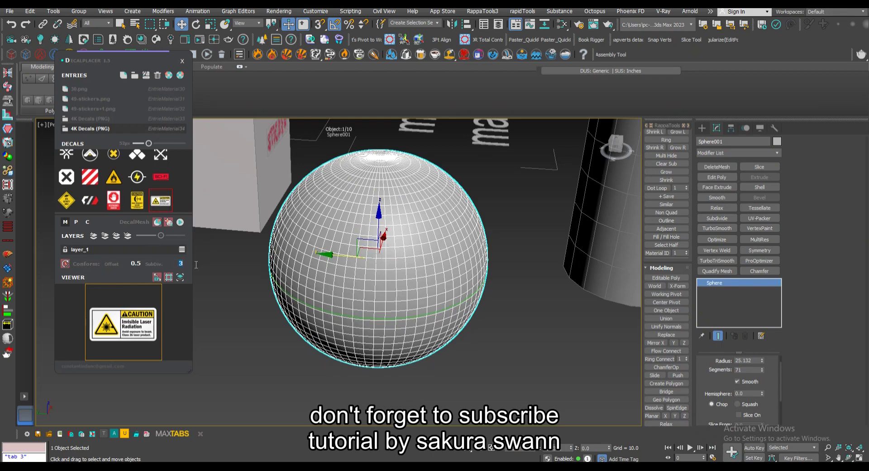
pyautogui.click(180, 222)
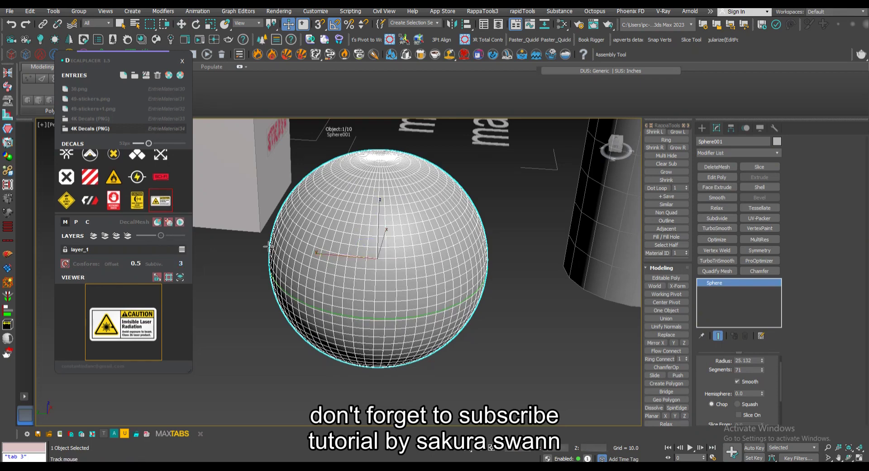
pyautogui.scroll(4, 326, 276)
pyautogui.click(338, 288)
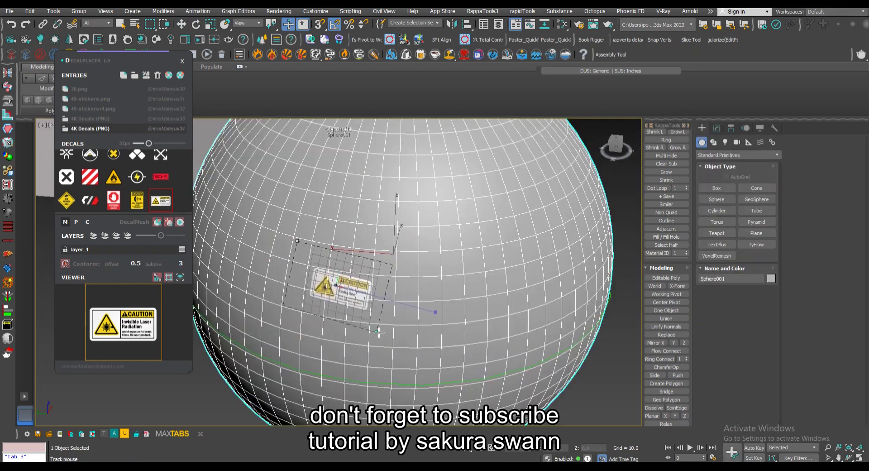
pyautogui.scroll(5, 378, 287)
pyautogui.scroll(-5, 377, 287)
pyautogui.press('F4')
pyautogui.moveTo(362, 290)
pyautogui.keyDown('alt'); pyautogui.mouseDown(button='middle')
pyautogui.moveTo(351, 303)
pyautogui.moveTo(316, 141)
pyautogui.moveTo(341, 187)
pyautogui.mouseUp(button='middle'); pyautogui.keyUp('alt')
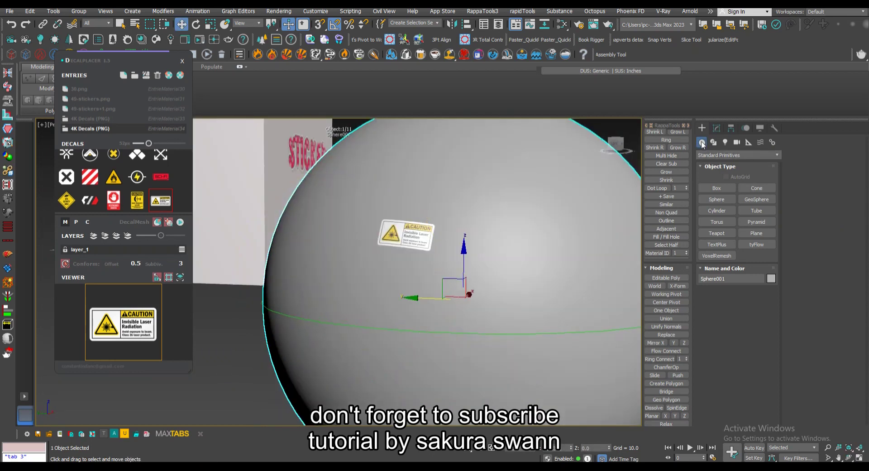
# Lower the sphere's segments to 18 and place a second Caution decal on it
pyautogui.click(716, 128)
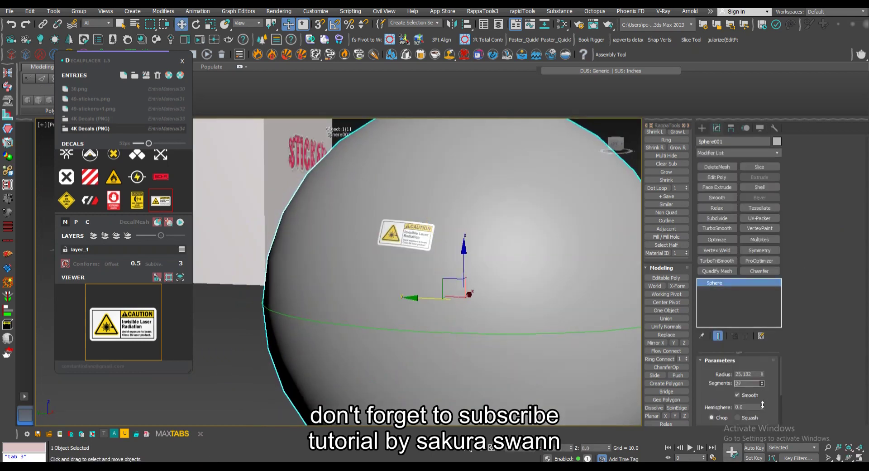
pyautogui.moveTo(762, 384); pyautogui.dragTo(761, 408)
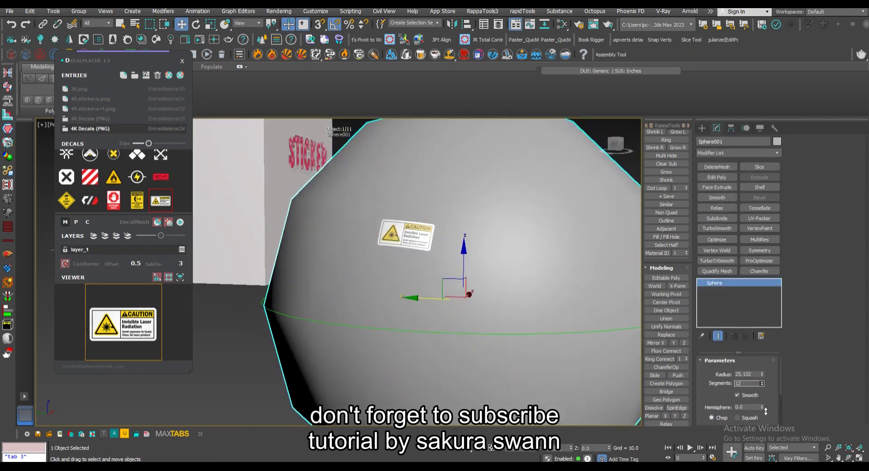
pyautogui.click(179, 223)
pyautogui.click(335, 271)
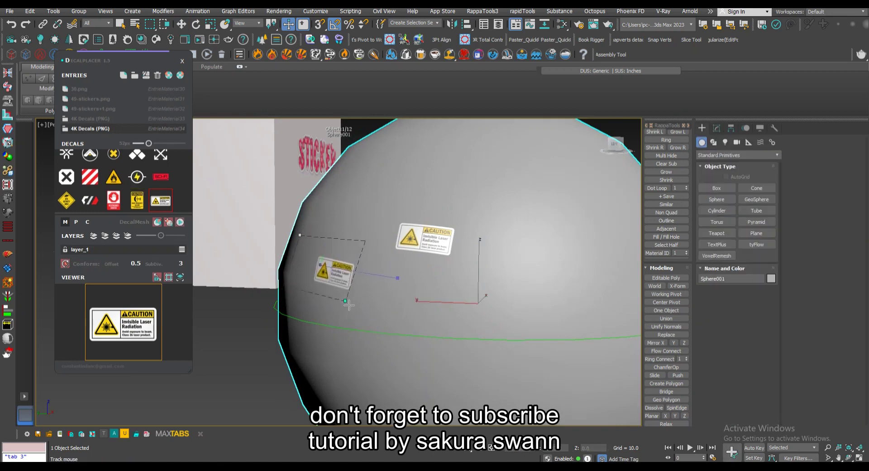
pyautogui.moveTo(333, 268)
pyautogui.keyDown('alt'); pyautogui.mouseDown(button='middle')
pyautogui.moveTo(287, 252)
pyautogui.moveTo(393, 235)
pyautogui.mouseUp(button='middle'); pyautogui.keyUp('alt')
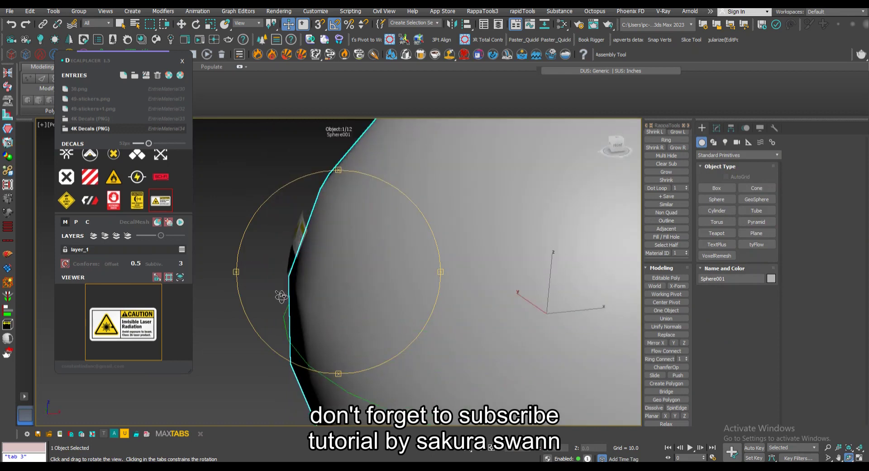
# Raise the sphere's segments to 111 for a smoother surface and select the caution decal
pyautogui.press('w')
pyautogui.click(716, 127)
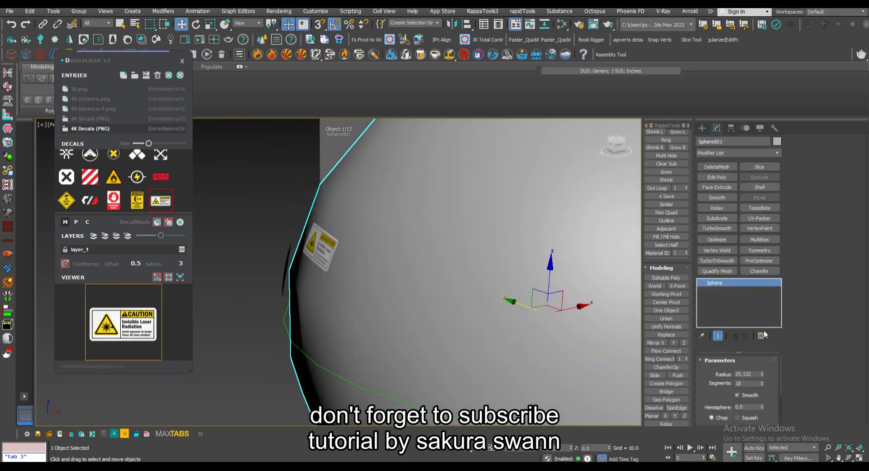
pyautogui.moveTo(762, 383); pyautogui.dragTo(755, 349)
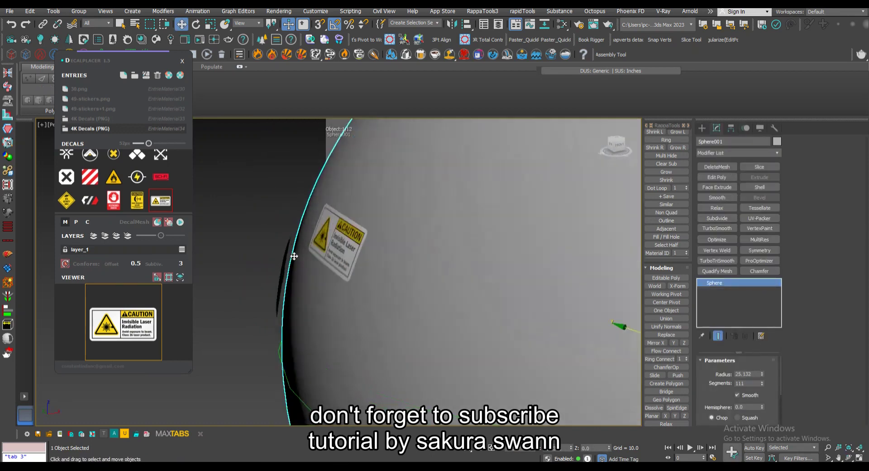
pyautogui.keyDown('alt'); pyautogui.moveTo(294, 256); pyautogui.dragTo(322, 215, button='middle'); pyautogui.keyUp('alt')
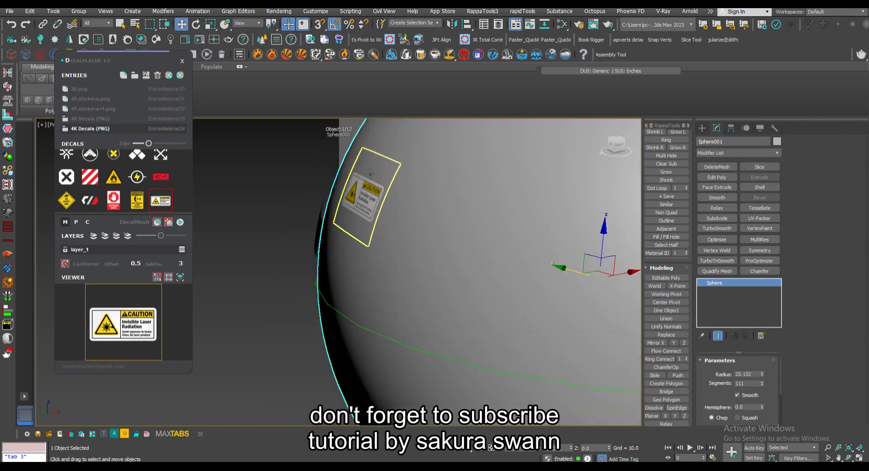
pyautogui.click(323, 215)
pyautogui.moveTo(322, 215)
pyautogui.keyDown('alt'); pyautogui.mouseDown(button='middle')
pyautogui.moveTo(402, 178)
pyautogui.moveTo(425, 214)
pyautogui.moveTo(354, 298)
pyautogui.mouseUp(button='middle'); pyautogui.keyUp('alt')
# Select the caution decal on the sphere's edge and add a Push modifier to it
pyautogui.press('w')
pyautogui.click(429, 227)
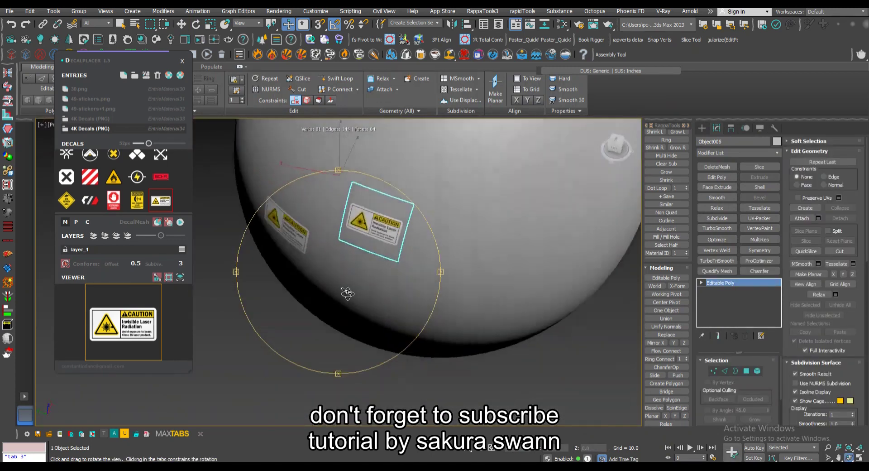
pyautogui.keyDown('alt'); pyautogui.moveTo(353, 298); pyautogui.dragTo(328, 255, button='middle'); pyautogui.keyUp('alt')
pyautogui.press('space')
pyautogui.click(328, 256)
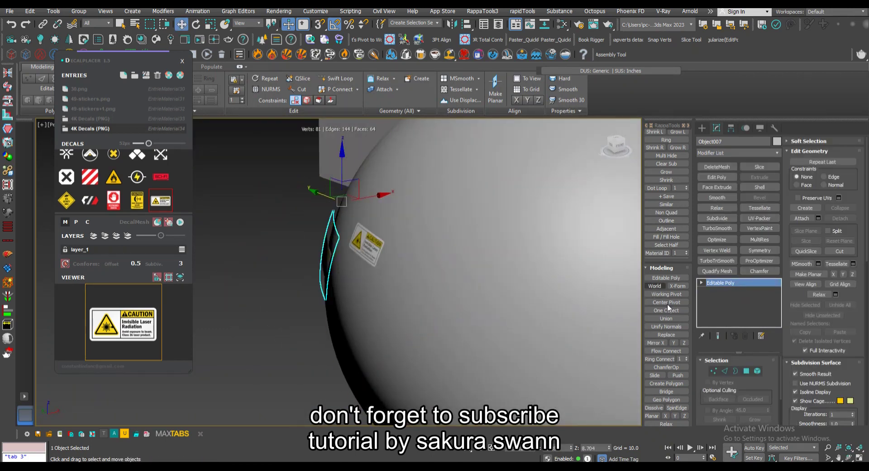
pyautogui.click(766, 151)
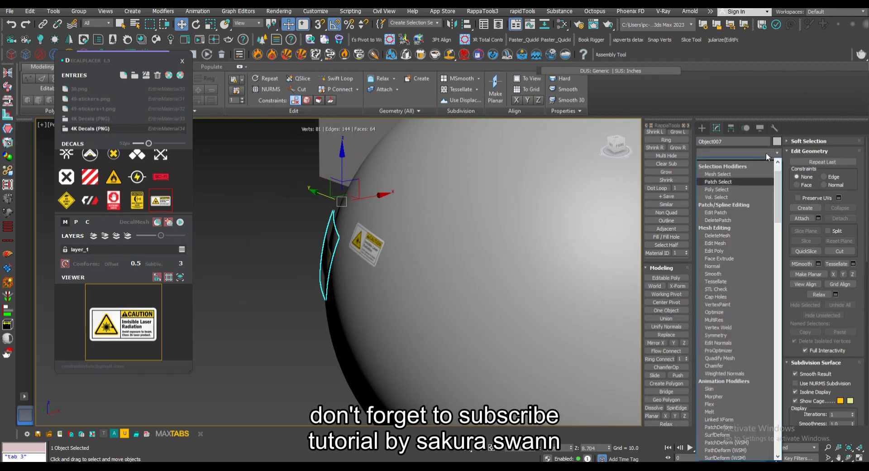
pyautogui.write('push')
pyautogui.press('Return')
# Try several Push amounts on the decal, settling on -0.3
pyautogui.moveTo(773, 370); pyautogui.dragTo(773, 369)
pyautogui.keyDown('alt'); pyautogui.moveTo(335, 267); pyautogui.dragTo(339, 274, button='middle'); pyautogui.keyUp('alt')
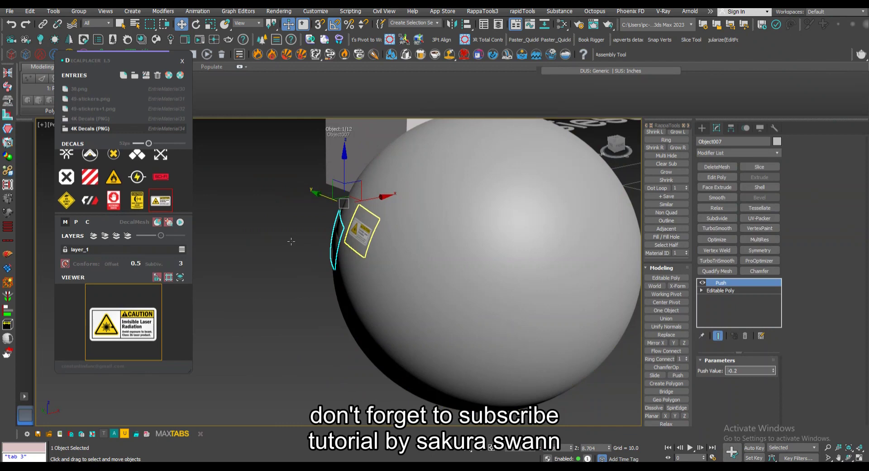
pyautogui.moveTo(329, 236)
pyautogui.keyDown('alt'); pyautogui.mouseDown(button='middle')
pyautogui.moveTo(370, 176)
pyautogui.moveTo(381, 183)
pyautogui.mouseUp(button='middle'); pyautogui.keyUp('alt')
pyautogui.moveTo(773, 372); pyautogui.dragTo(774, 381)
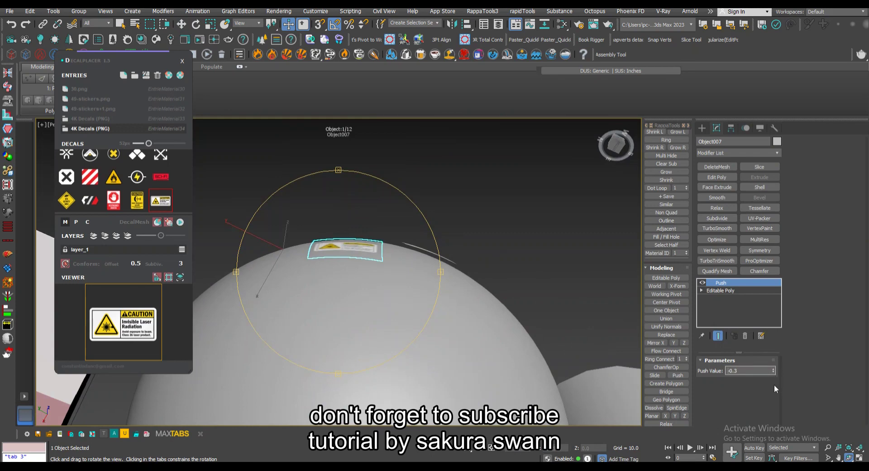
pyautogui.moveTo(431, 278)
pyautogui.keyDown('alt'); pyautogui.mouseDown(button='middle')
pyautogui.moveTo(318, 300)
pyautogui.moveTo(291, 242)
pyautogui.moveTo(364, 291)
pyautogui.moveTo(323, 331)
pyautogui.mouseUp(button='middle'); pyautogui.keyUp('alt')
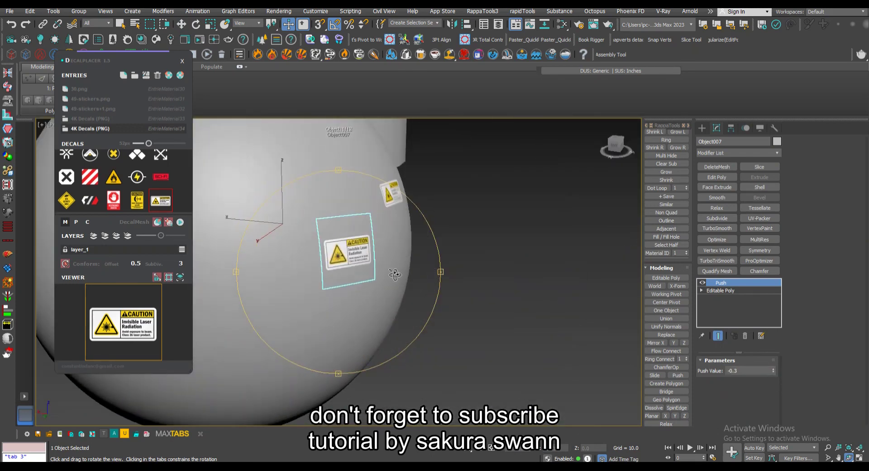
pyautogui.moveTo(389, 319)
pyautogui.keyDown('alt'); pyautogui.mouseDown(button='middle')
pyautogui.moveTo(295, 295)
pyautogui.moveTo(314, 252)
pyautogui.mouseUp(button='middle'); pyautogui.keyUp('alt')
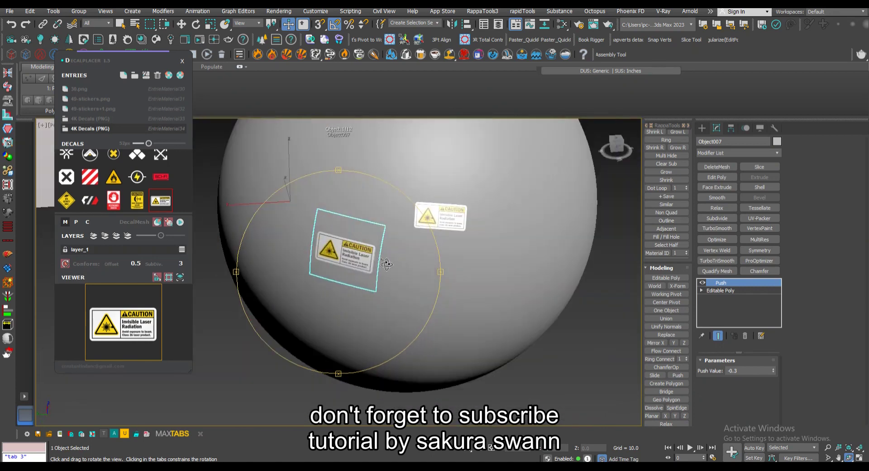
pyautogui.press('w')
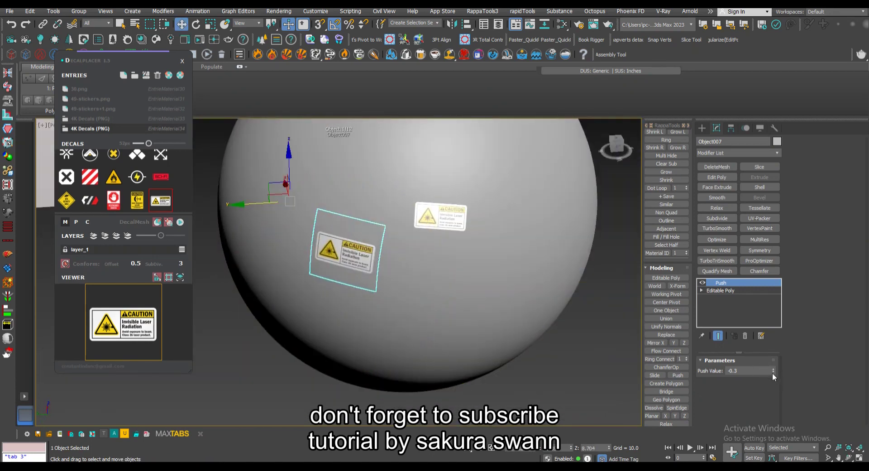
pyautogui.moveTo(774, 370); pyautogui.dragTo(771, 372)
pyautogui.rightClick(773, 370)
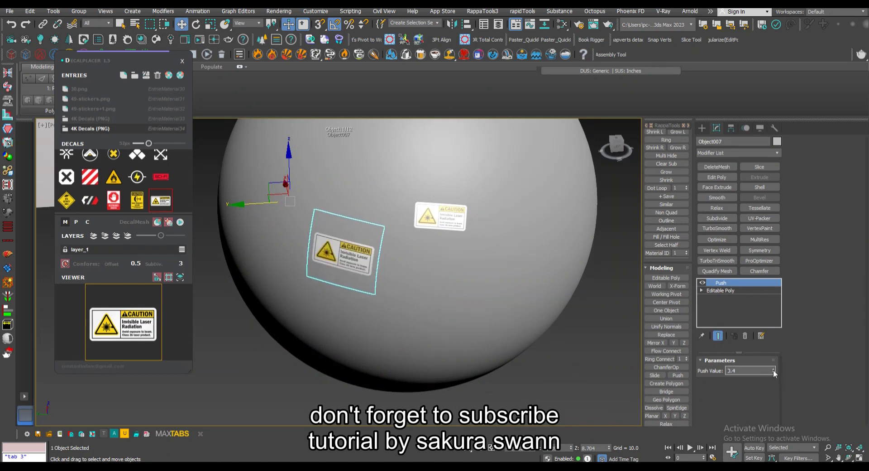
pyautogui.moveTo(773, 372); pyautogui.dragTo(773, 372)
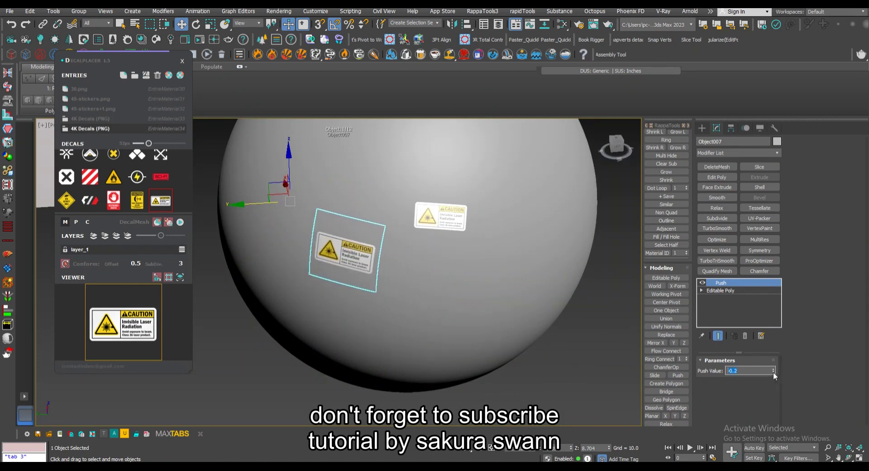
pyautogui.write('-0.3')
pyautogui.press('Return')
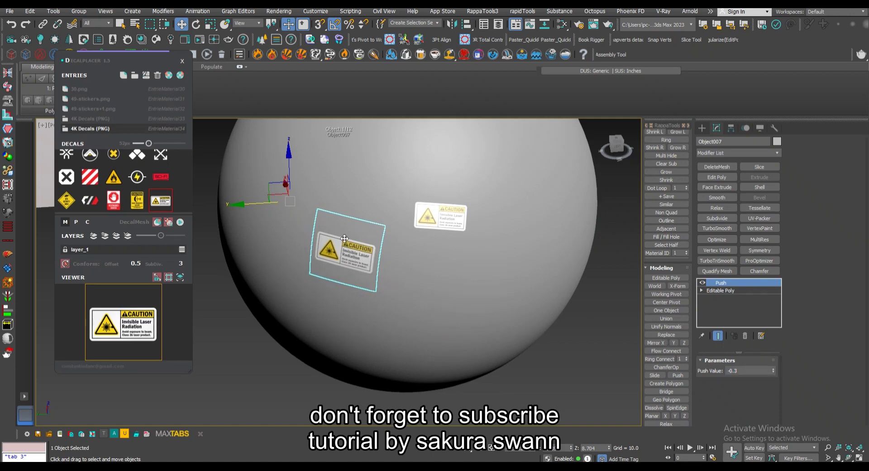
# Center the decal's pivot on itself and uniform-scale the caution decal larger
pyautogui.scroll(3, 344, 242)
pyautogui.click(663, 302)
pyautogui.press('r')
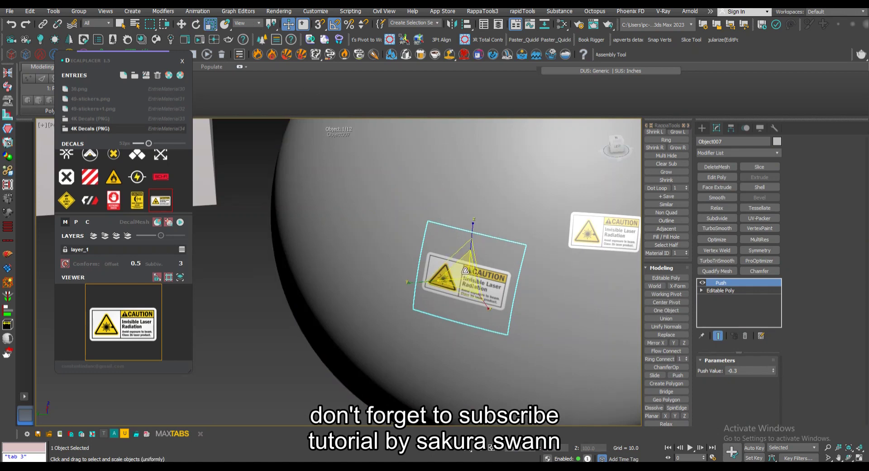
pyautogui.moveTo(465, 230); pyautogui.dragTo(480, 256)
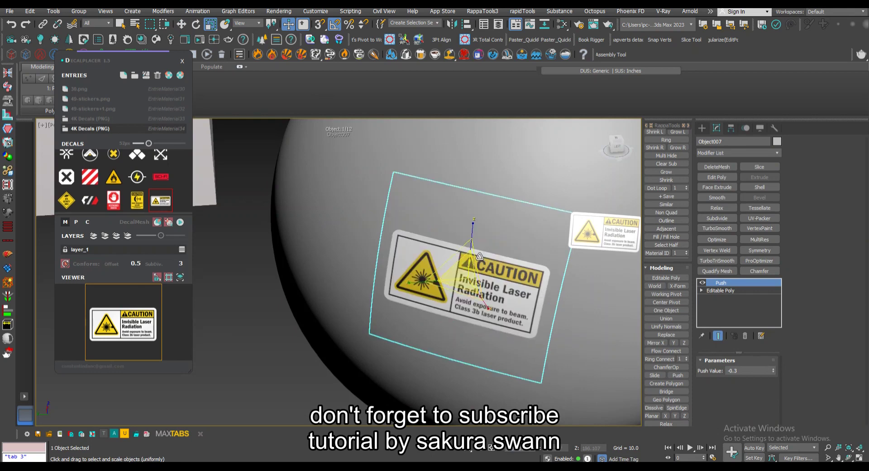
pyautogui.keyDown('alt'); pyautogui.moveTo(448, 268); pyautogui.dragTo(357, 260, button='middle'); pyautogui.keyUp('alt')
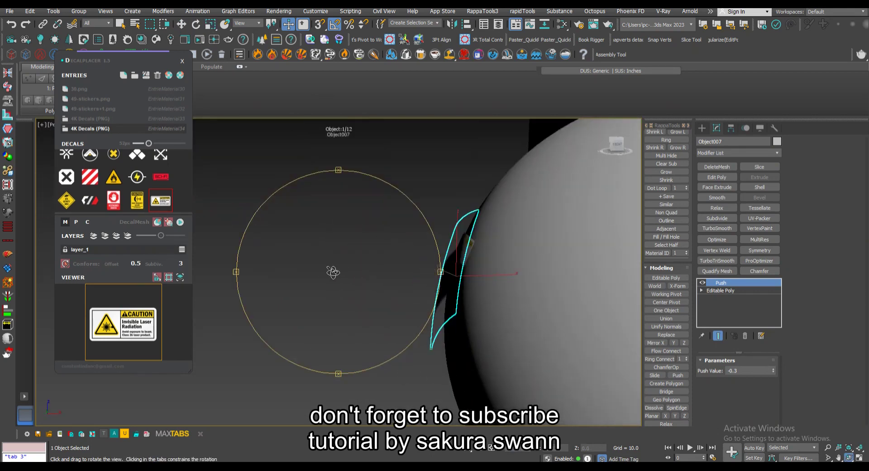
pyautogui.keyDown('alt'); pyautogui.moveTo(338, 274); pyautogui.dragTo(342, 278, button='middle'); pyautogui.keyUp('alt')
# Reset the Push Value and set it to -0.6
pyautogui.rightClick(775, 368)
pyautogui.press('r')
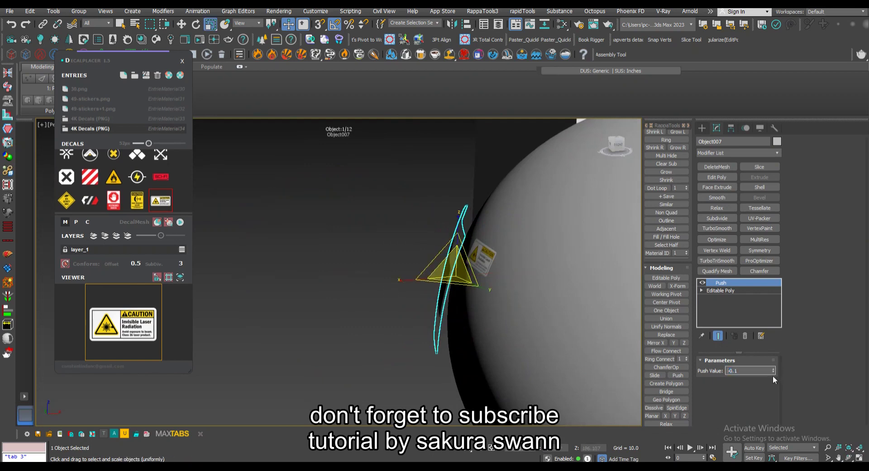
pyautogui.moveTo(773, 371); pyautogui.dragTo(776, 379)
pyautogui.moveTo(773, 371); pyautogui.dragTo(774, 375)
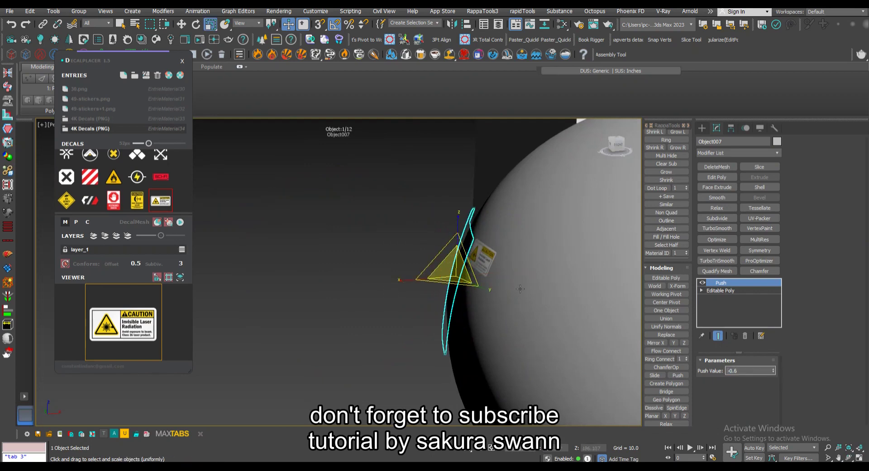
pyautogui.press('z')
pyautogui.keyDown('alt'); pyautogui.moveTo(371, 289); pyautogui.dragTo(440, 308, button='middle'); pyautogui.keyUp('alt')
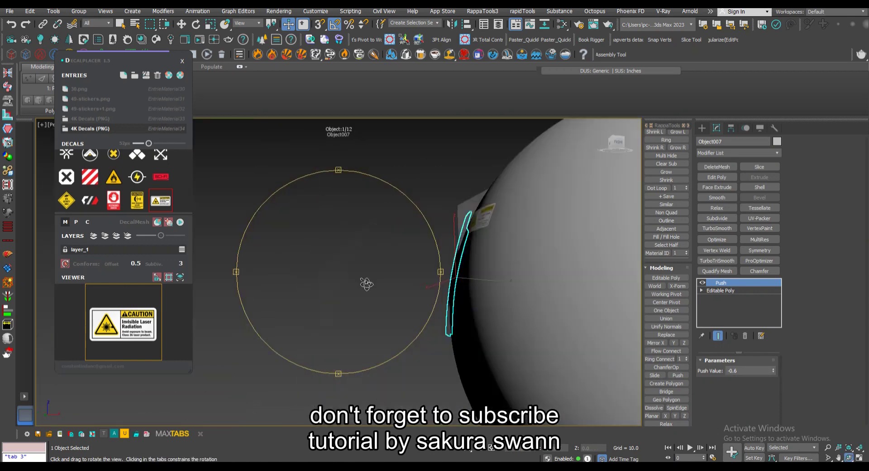
pyautogui.press('r')
pyautogui.scroll(-5, 439, 308)
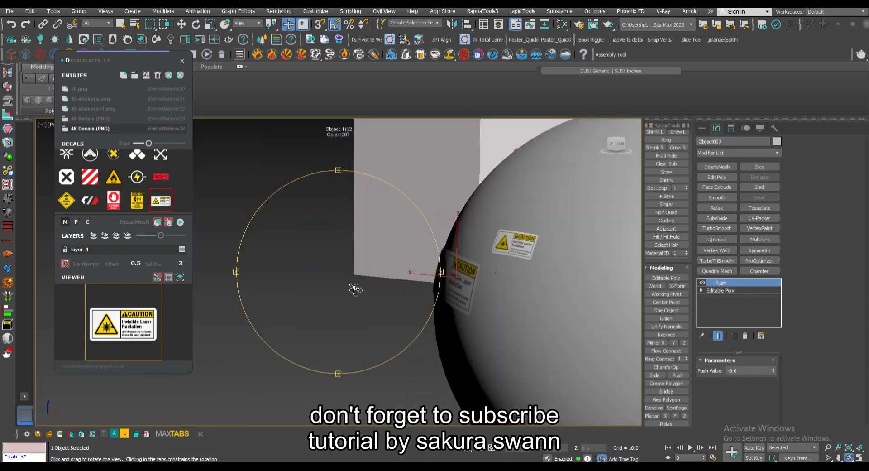
pyautogui.keyDown('alt'); pyautogui.moveTo(355, 287); pyautogui.dragTo(400, 294, button='middle'); pyautogui.keyUp('alt')
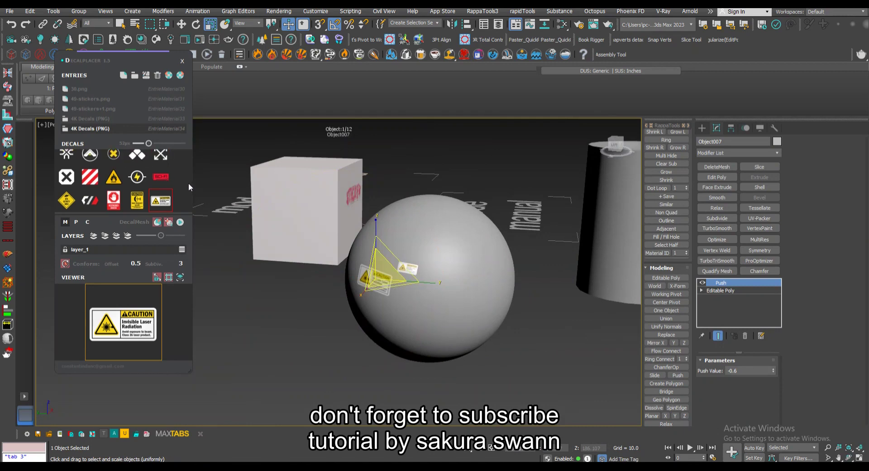
# Choose the STICKER decal in DecalPlacer, place it on the sphere's front, then select it
pyautogui.scroll(1, 186, 182)
pyautogui.scroll(-1, 180, 181)
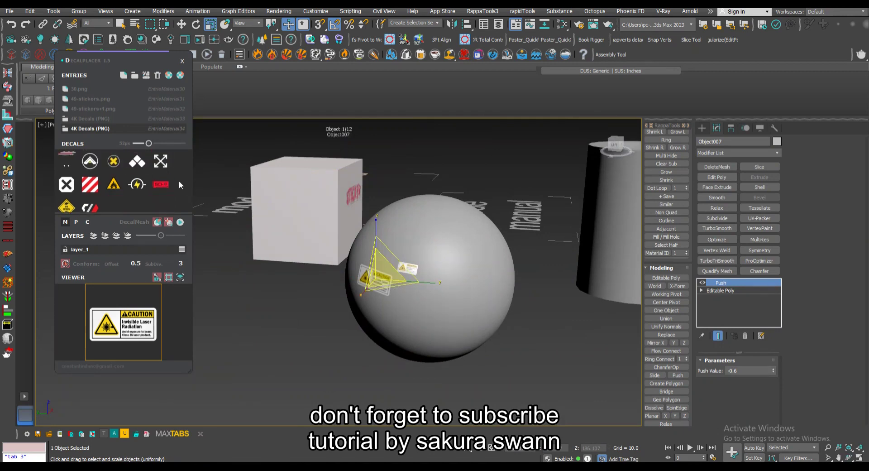
pyautogui.scroll(-3, 178, 181)
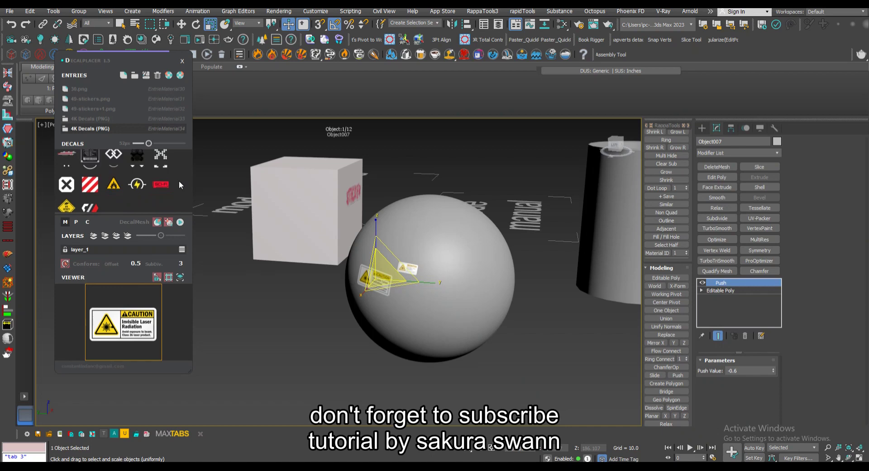
pyautogui.click(71, 182)
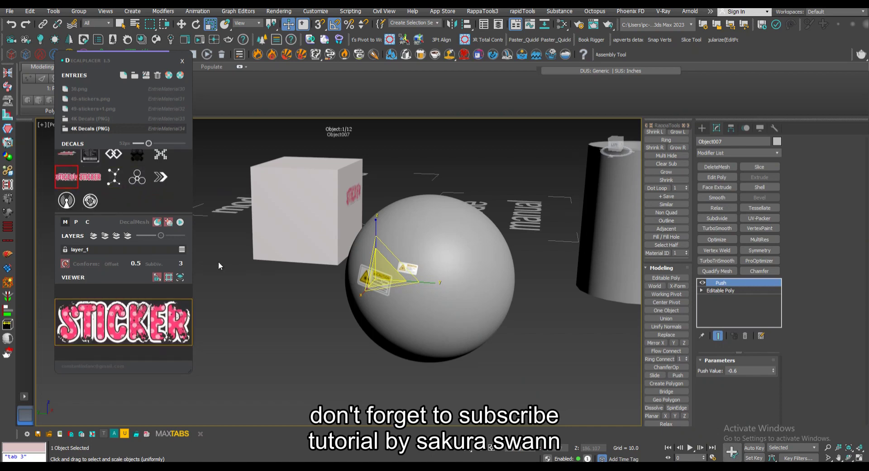
pyautogui.click(179, 222)
pyautogui.scroll(3, 432, 282)
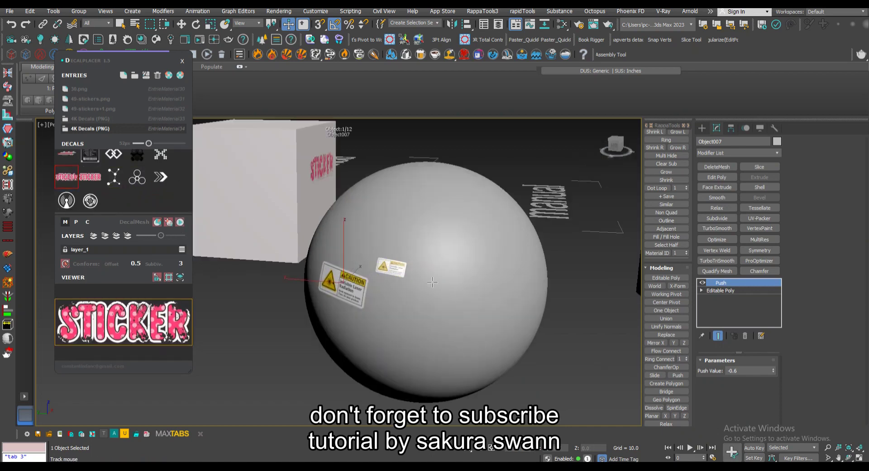
pyautogui.click(464, 306)
pyautogui.scroll(3, 512, 295)
pyautogui.press('r')
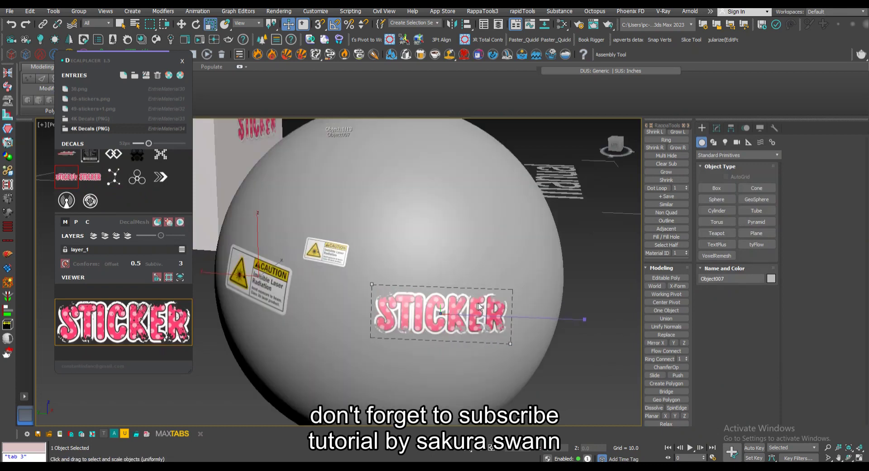
pyautogui.hotkey('ctrl', 'z')
pyautogui.click(467, 310)
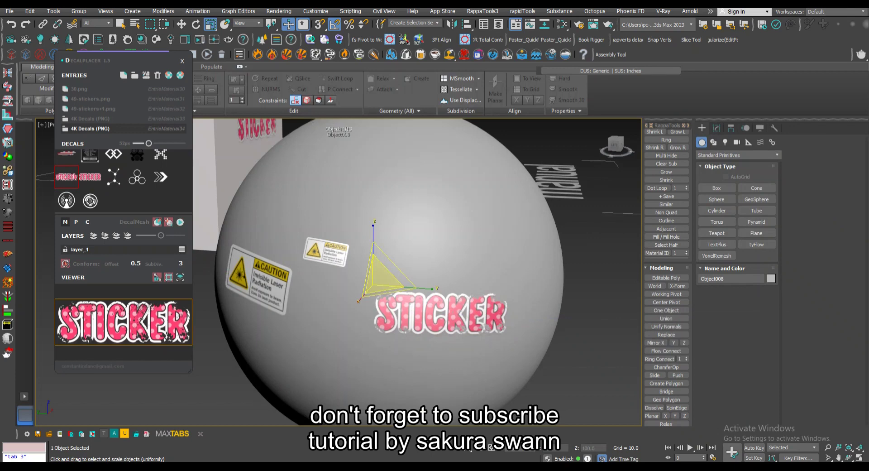
# Slide the STICKER decal across the sphere's surface with Select and Place
pyautogui.press('y')
pyautogui.moveTo(455, 313)
pyautogui.mouseDown()
pyautogui.moveTo(451, 305)
pyautogui.moveTo(459, 312)
pyautogui.mouseUp()
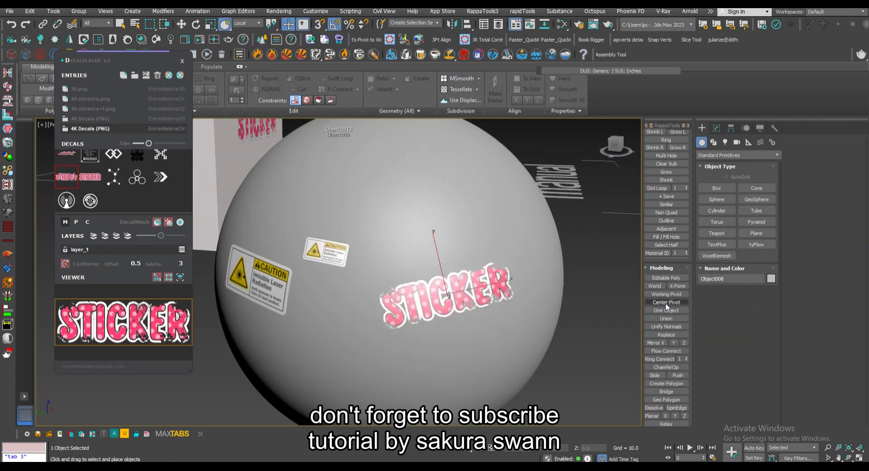
pyautogui.moveTo(451, 283); pyautogui.dragTo(466, 280)
pyautogui.click(182, 22)
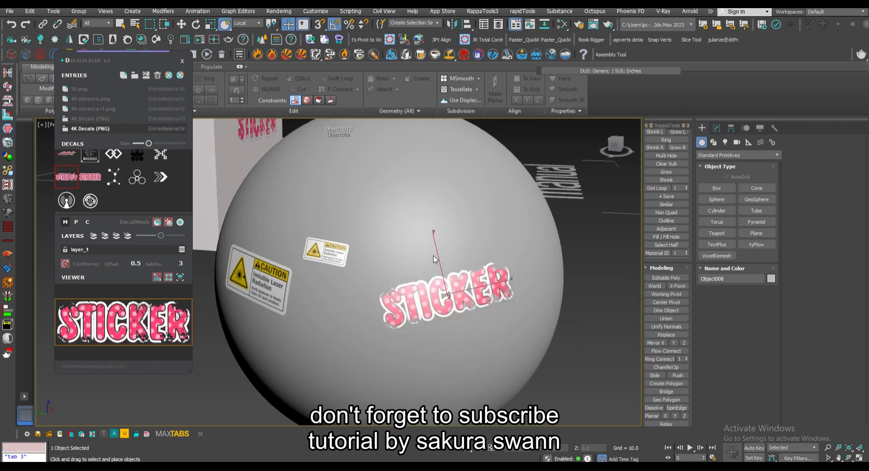
# Switch to Rotate with Local reference coordinates and show the decal in the Modify panel
pyautogui.press('e')
pyautogui.click(254, 23)
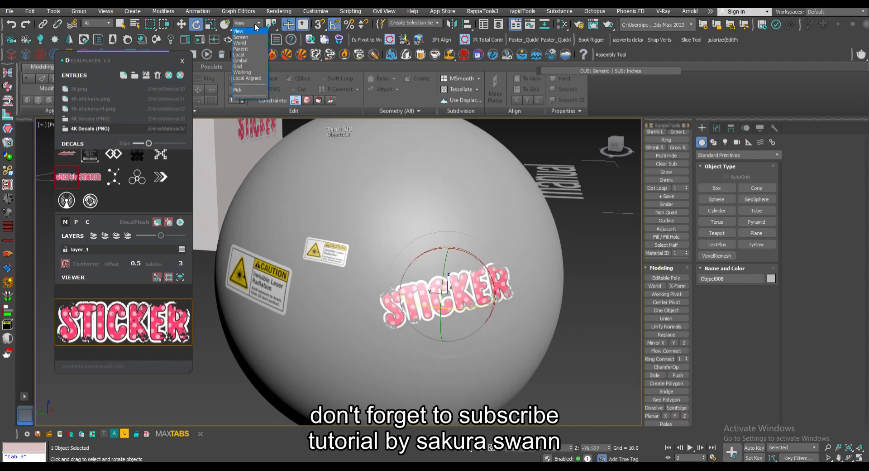
pyautogui.click(238, 55)
pyautogui.keyDown('alt'); pyautogui.moveTo(290, 281); pyautogui.dragTo(342, 279, button='middle'); pyautogui.keyUp('alt')
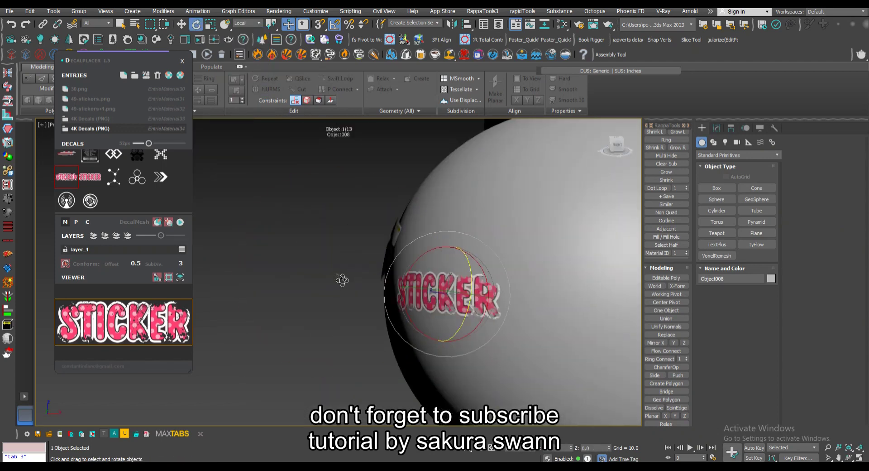
pyautogui.click(667, 302)
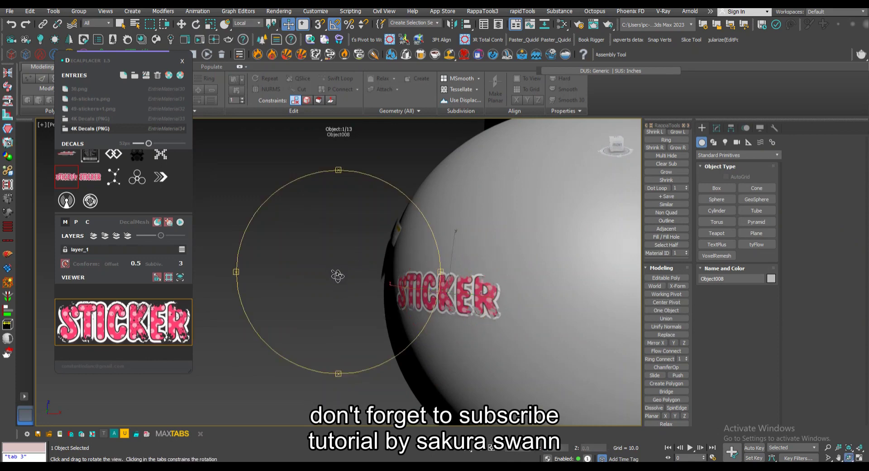
pyautogui.keyDown('alt'); pyautogui.moveTo(334, 274); pyautogui.dragTo(494, 297, button='middle'); pyautogui.keyUp('alt')
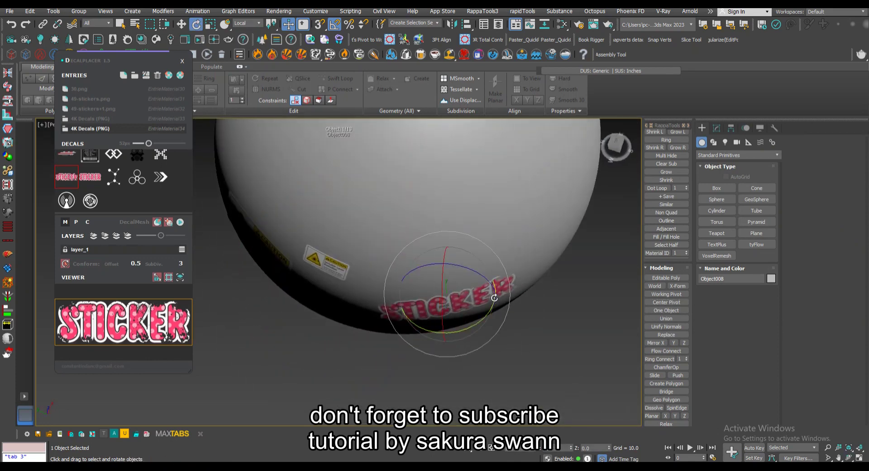
pyautogui.keyDown('alt'); pyautogui.moveTo(495, 295); pyautogui.dragTo(432, 270, button='middle'); pyautogui.keyUp('alt')
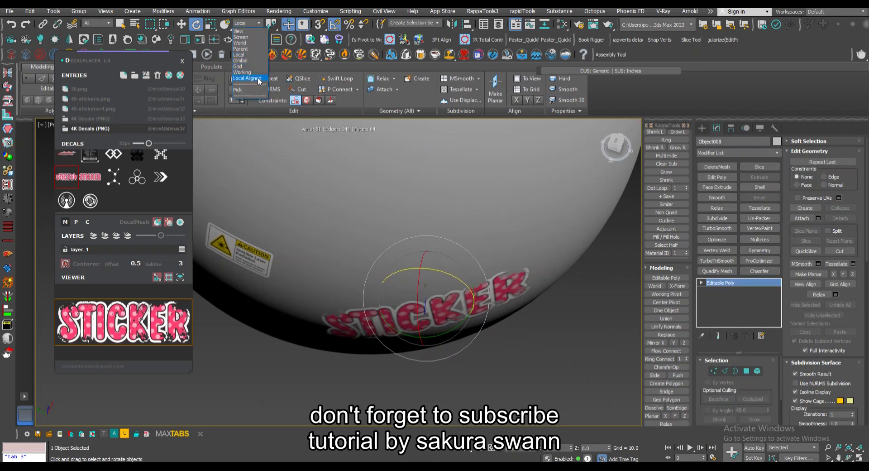
pyautogui.click(251, 38)
pyautogui.keyDown('alt'); pyautogui.moveTo(493, 319); pyautogui.dragTo(372, 265, button='middle'); pyautogui.keyUp('alt')
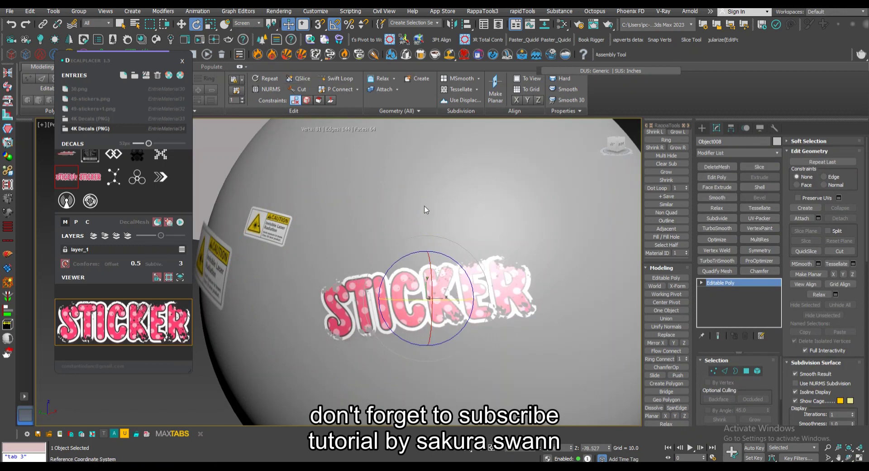
pyautogui.moveTo(409, 199)
pyautogui.keyDown('alt'); pyautogui.mouseDown(button='middle')
pyautogui.moveTo(394, 237)
pyautogui.moveTo(349, 274)
pyautogui.moveTo(344, 267)
pyautogui.mouseUp(button='middle'); pyautogui.keyUp('alt')
pyautogui.click(258, 23)
pyautogui.click(247, 38)
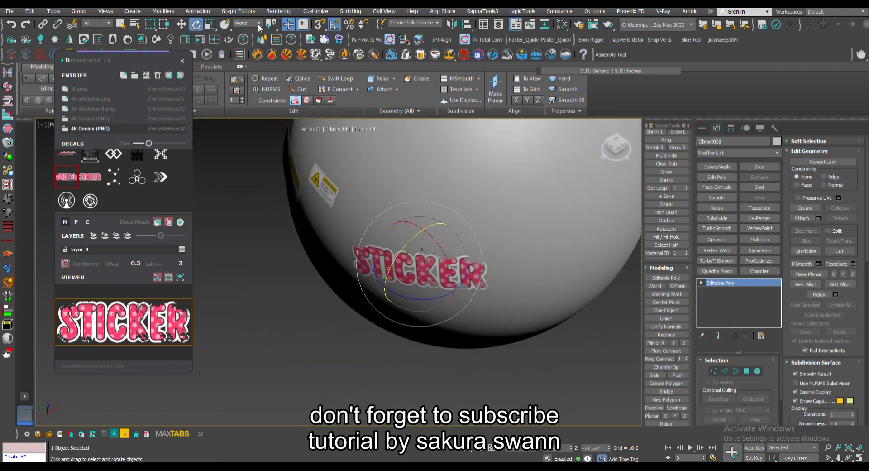
pyautogui.scroll(-1, 258, 23)
pyautogui.scroll(-1, 258, 23)
pyautogui.scroll(1, 258, 24)
pyautogui.moveTo(447, 282); pyautogui.dragTo(437, 280)
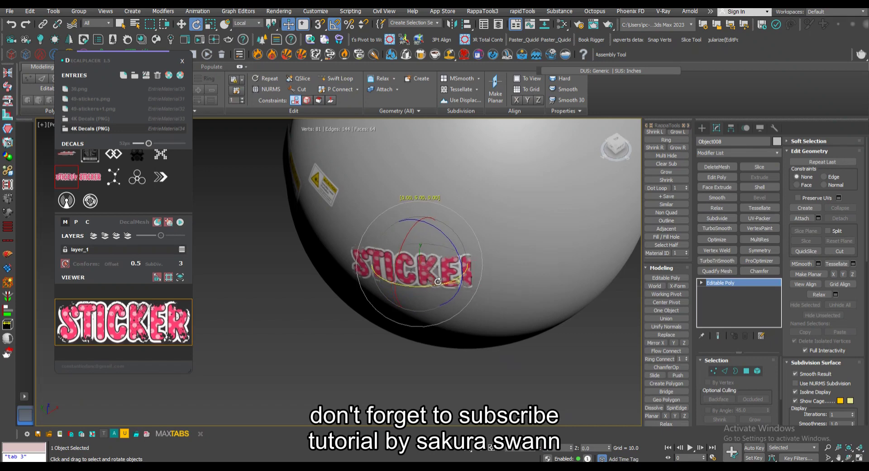
pyautogui.keyDown('alt'); pyautogui.moveTo(438, 280); pyautogui.dragTo(435, 253, button='middle'); pyautogui.keyUp('alt')
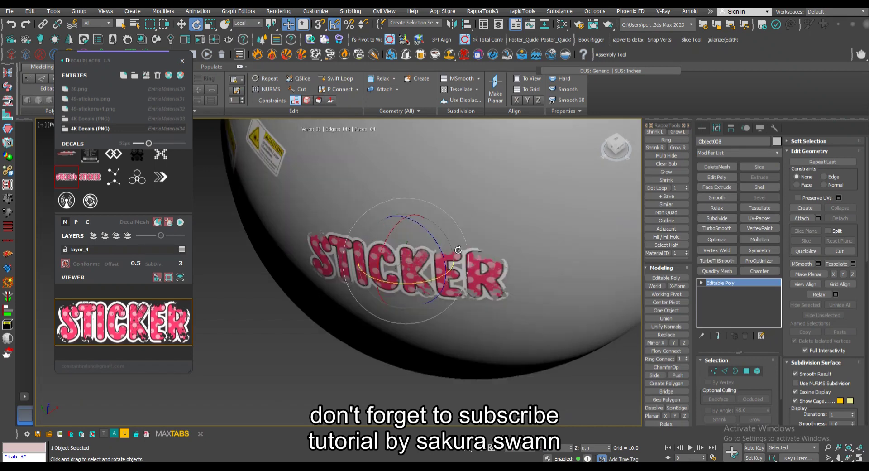
pyautogui.moveTo(434, 253); pyautogui.dragTo(447, 246)
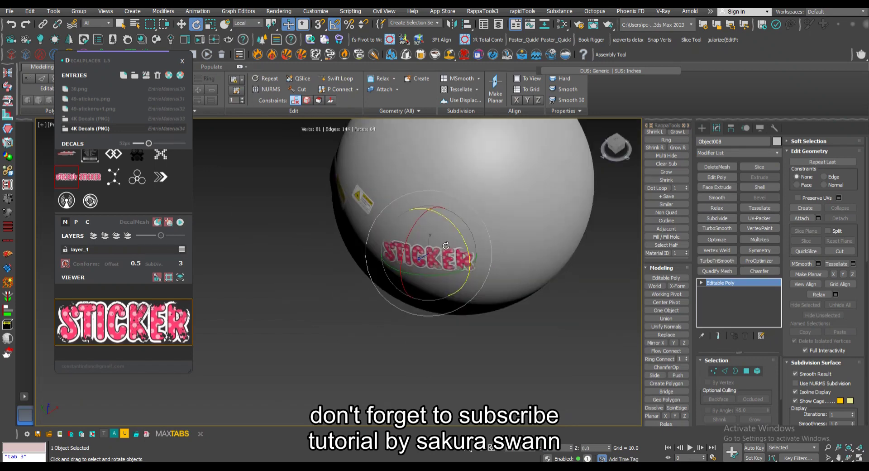
pyautogui.keyDown('alt'); pyautogui.moveTo(446, 245); pyautogui.dragTo(404, 260, button='middle'); pyautogui.keyUp('alt')
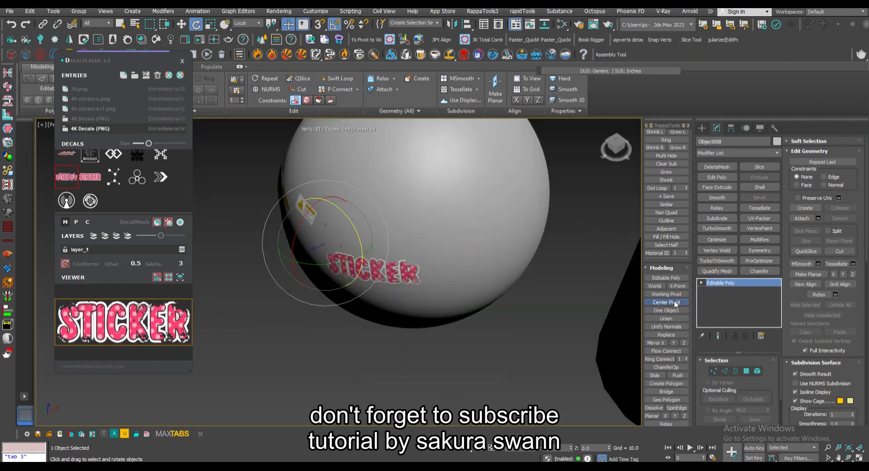
pyautogui.scroll(3, 384, 235)
pyautogui.keyDown('alt'); pyautogui.moveTo(385, 235); pyautogui.dragTo(422, 259, button='middle'); pyautogui.keyUp('alt')
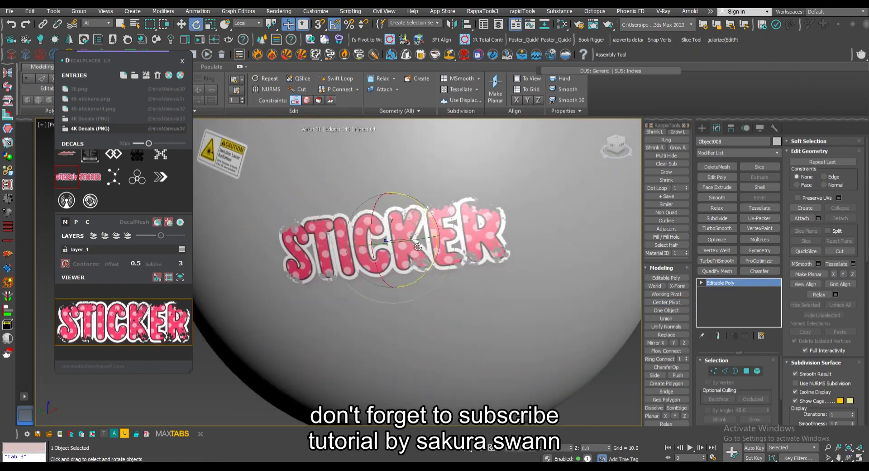
pyautogui.scroll(3, 422, 259)
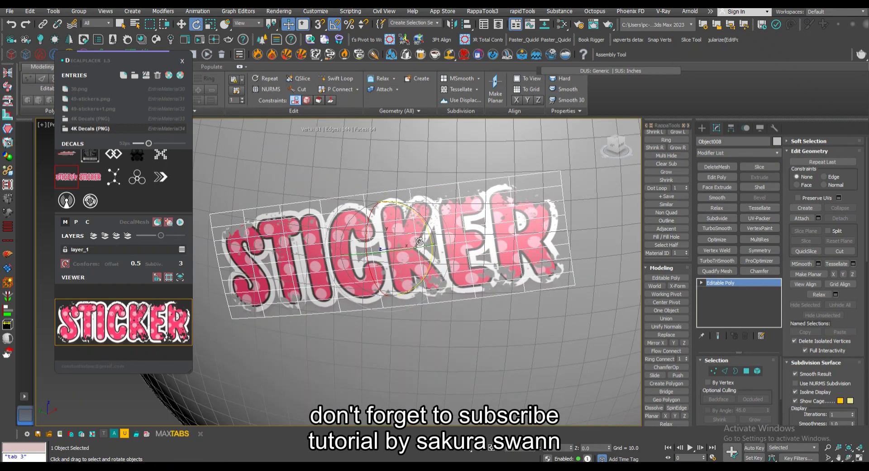
# Enter Polygon level on the decal and pick its centre face
pyautogui.click(728, 369)
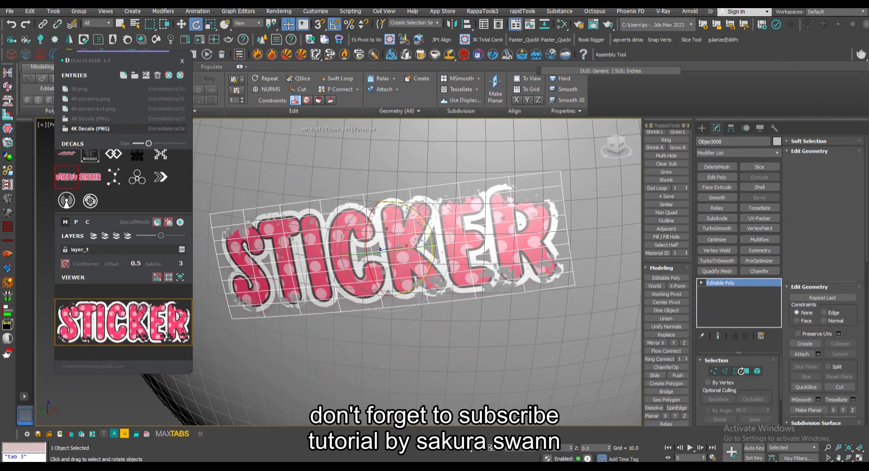
pyautogui.press('2')
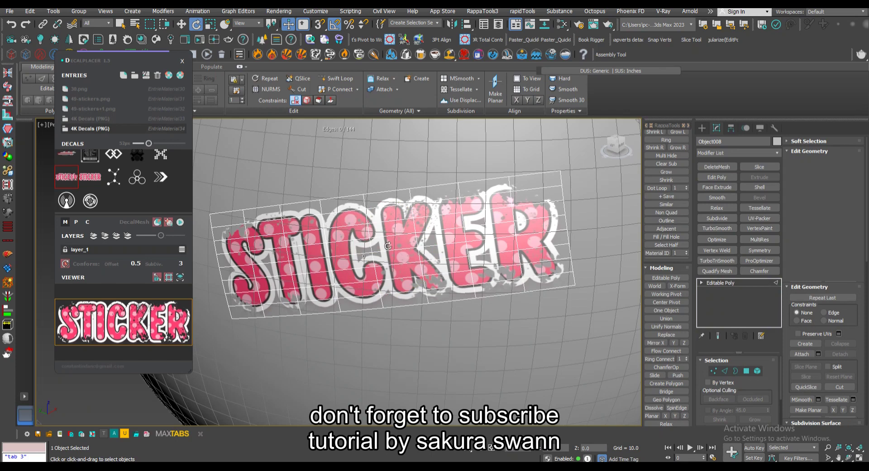
pyautogui.press('2')
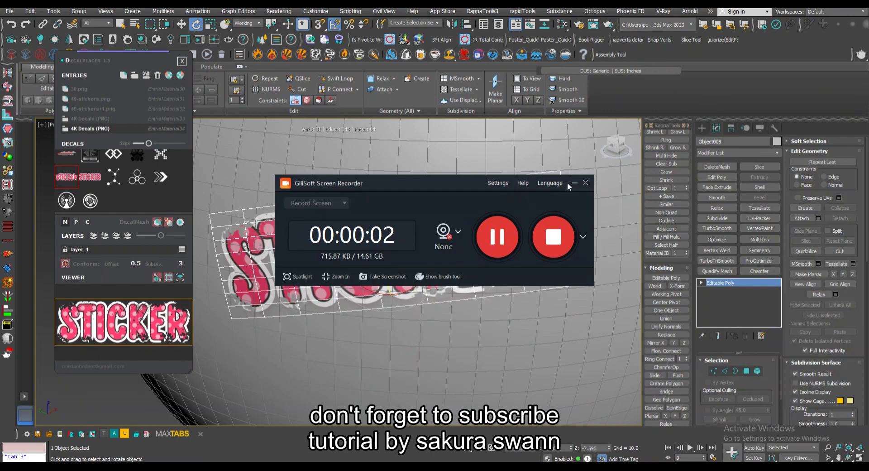
pyautogui.click(746, 371)
pyautogui.click(746, 371)
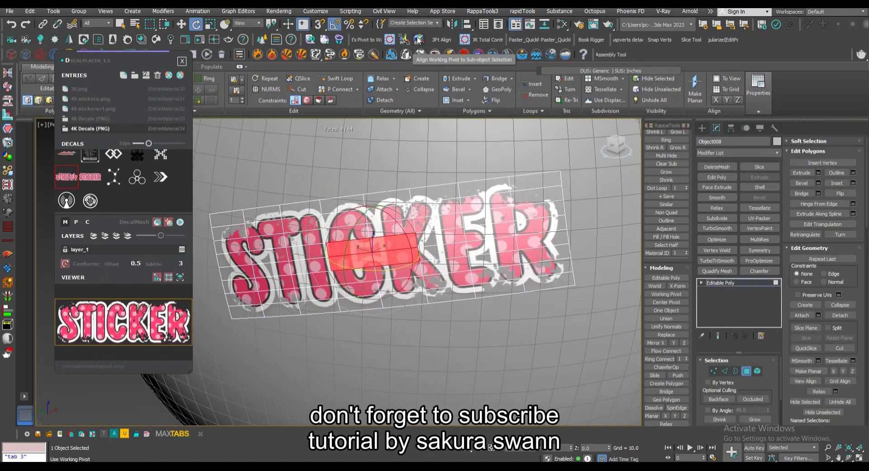
# Place a working pivot on the centre face, use it for rotation, and exit sub-object level
pyautogui.click(418, 40)
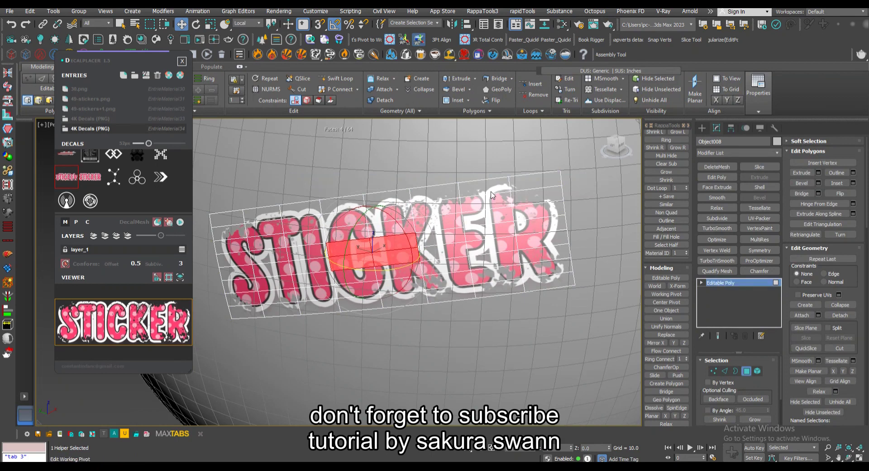
pyautogui.click(419, 41)
pyautogui.click(666, 294)
pyautogui.click(671, 295)
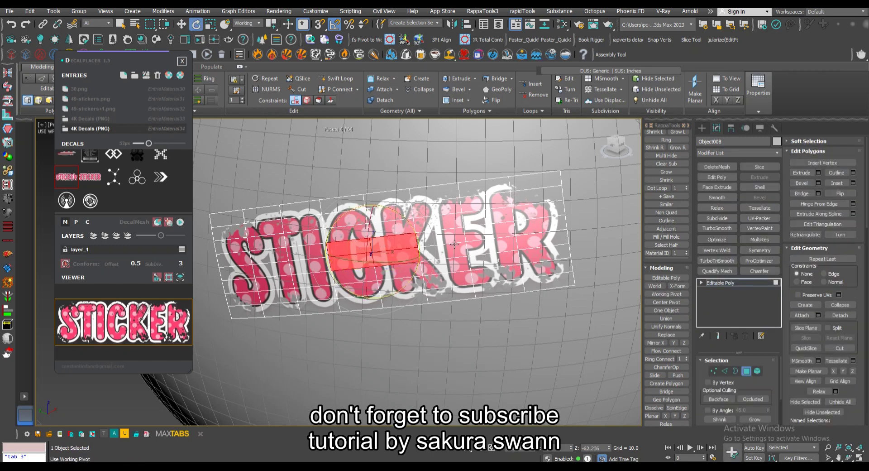
pyautogui.click(659, 302)
pyautogui.click(681, 296)
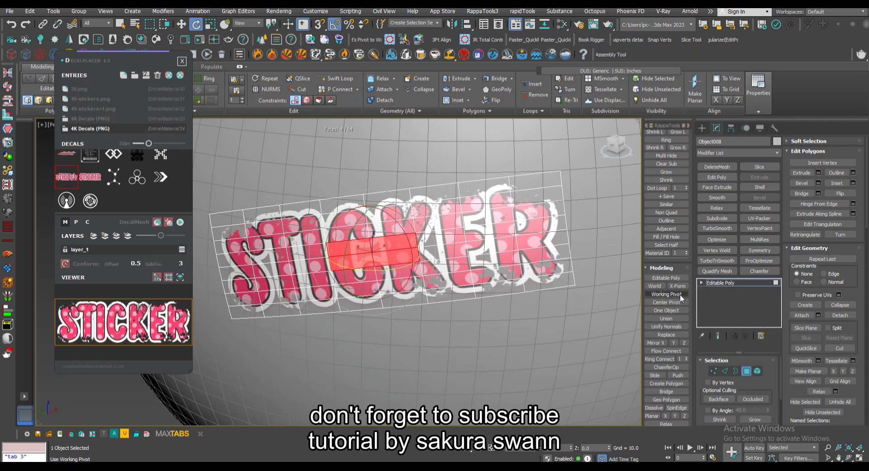
pyautogui.press('w')
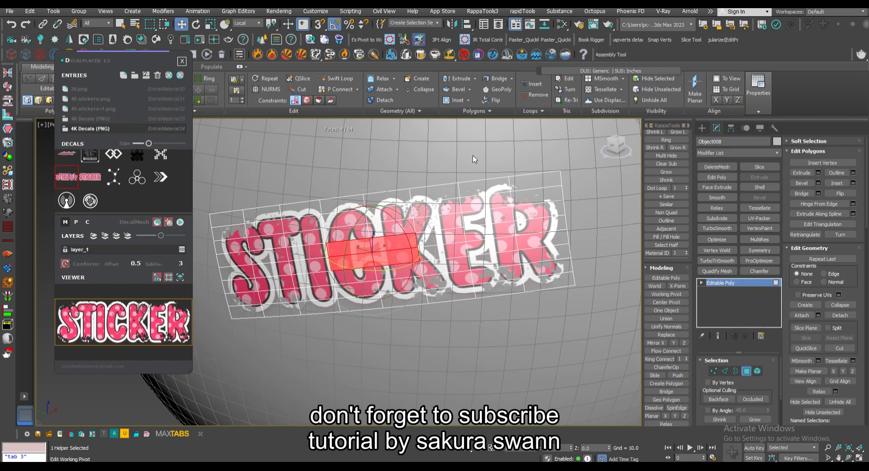
pyautogui.press('e')
pyautogui.click(739, 286)
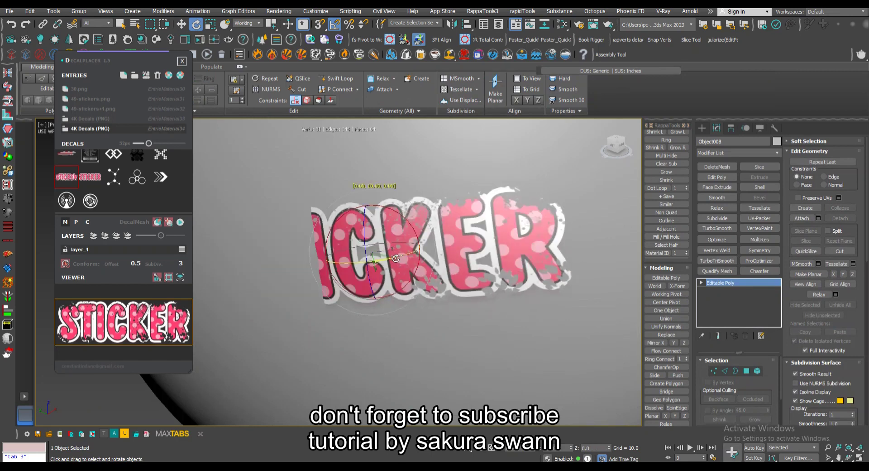
# Rotate the STICKER decal about 85° on X around the working pivot, then restore View reference
pyautogui.moveTo(400, 258); pyautogui.dragTo(393, 208)
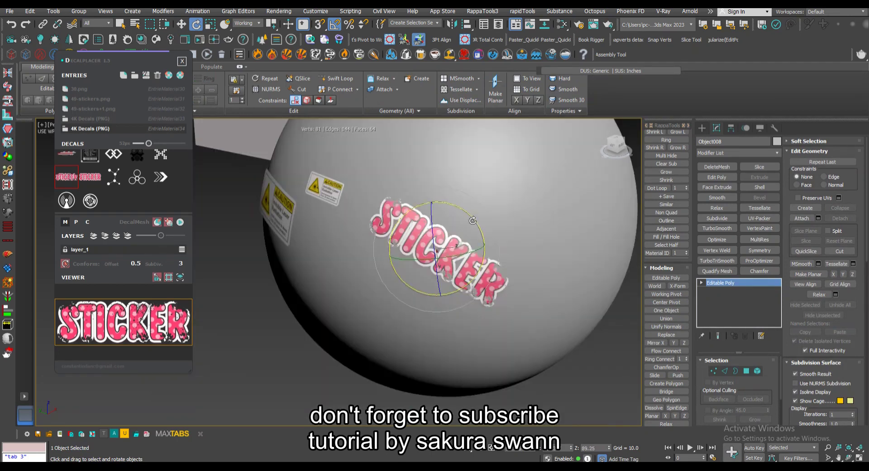
pyautogui.moveTo(467, 222)
pyautogui.mouseDown()
pyautogui.moveTo(447, 191)
pyautogui.moveTo(462, 207)
pyautogui.mouseUp()
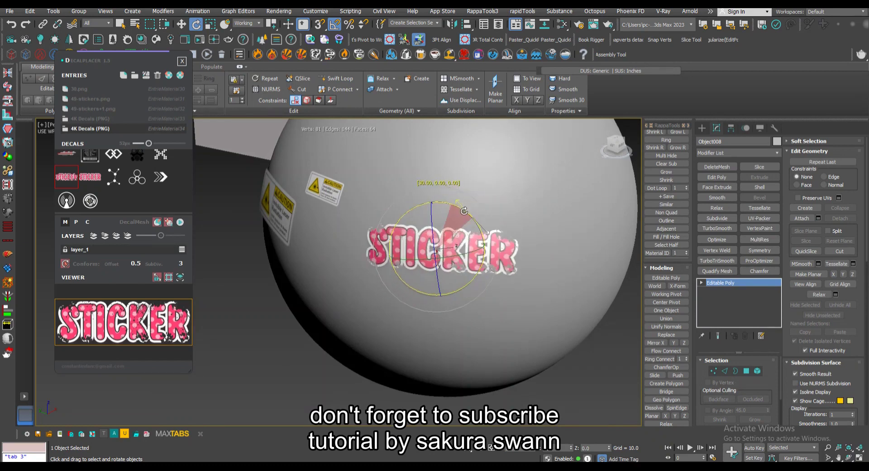
pyautogui.click(247, 23)
pyautogui.click(242, 32)
# Slide the STICKER decal to a new spot on the sphere with Select and Place
pyautogui.click(226, 28)
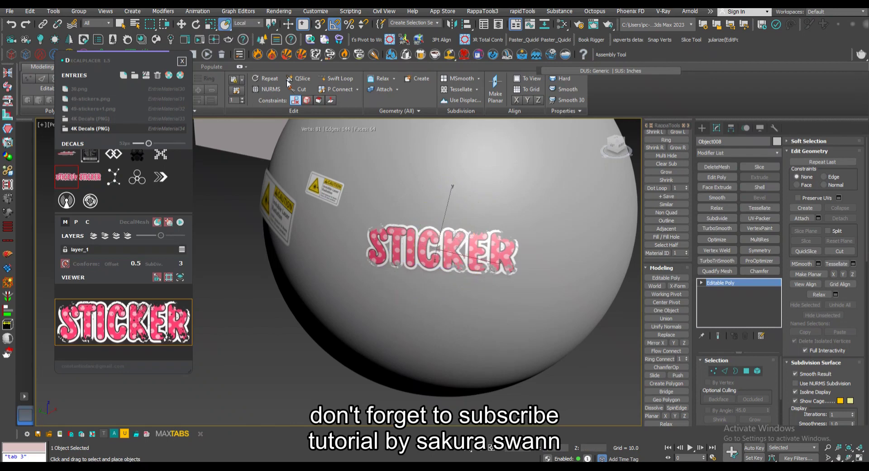
pyautogui.moveTo(412, 221)
pyautogui.mouseDown()
pyautogui.moveTo(413, 260)
pyautogui.moveTo(445, 260)
pyautogui.mouseUp()
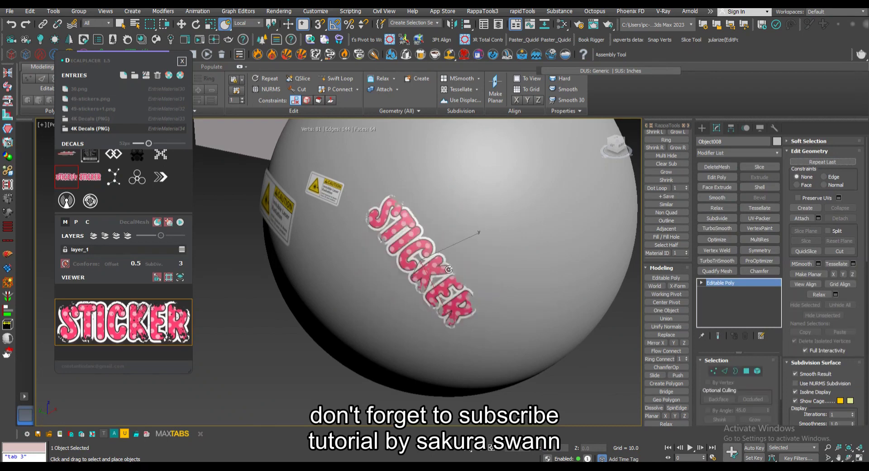
pyautogui.rightClick(445, 259)
pyautogui.scroll(-5, 434, 258)
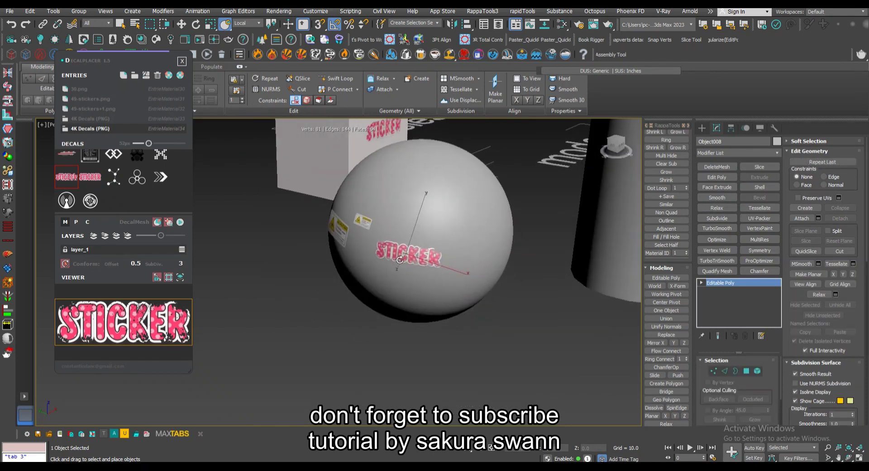
# Open Environment and Effects and return the Global Lighting Level to 1.0 after brief tests
pyautogui.scroll(2, 423, 257)
pyautogui.moveTo(423, 257)
pyautogui.keyDown('alt'); pyautogui.mouseDown(button='middle')
pyautogui.moveTo(383, 282)
pyautogui.moveTo(399, 278)
pyautogui.mouseUp(button='middle'); pyautogui.keyUp('alt')
pyautogui.moveTo(417, 246)
pyautogui.keyDown('alt'); pyautogui.mouseDown(button='middle')
pyautogui.moveTo(394, 261)
pyautogui.moveTo(413, 261)
pyautogui.moveTo(403, 260)
pyautogui.mouseUp(button='middle'); pyautogui.keyUp('alt')
pyautogui.press('8')
pyautogui.rightClick(287, 146)
pyautogui.moveTo(287, 145)
pyautogui.mouseDown()
pyautogui.moveTo(291, 104)
pyautogui.moveTo(270, 146)
pyautogui.mouseUp()
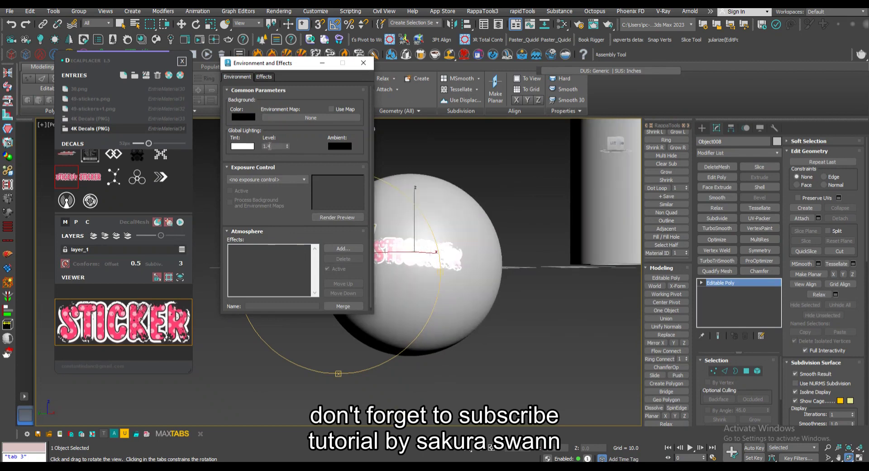
pyautogui.write('1')
pyautogui.keyDown('alt'); pyautogui.moveTo(407, 204); pyautogui.dragTo(338, 76, button='middle'); pyautogui.keyUp('alt')
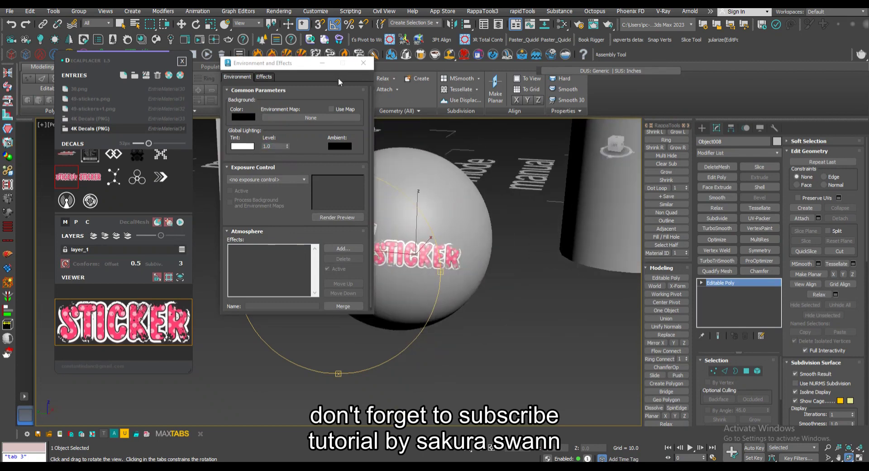